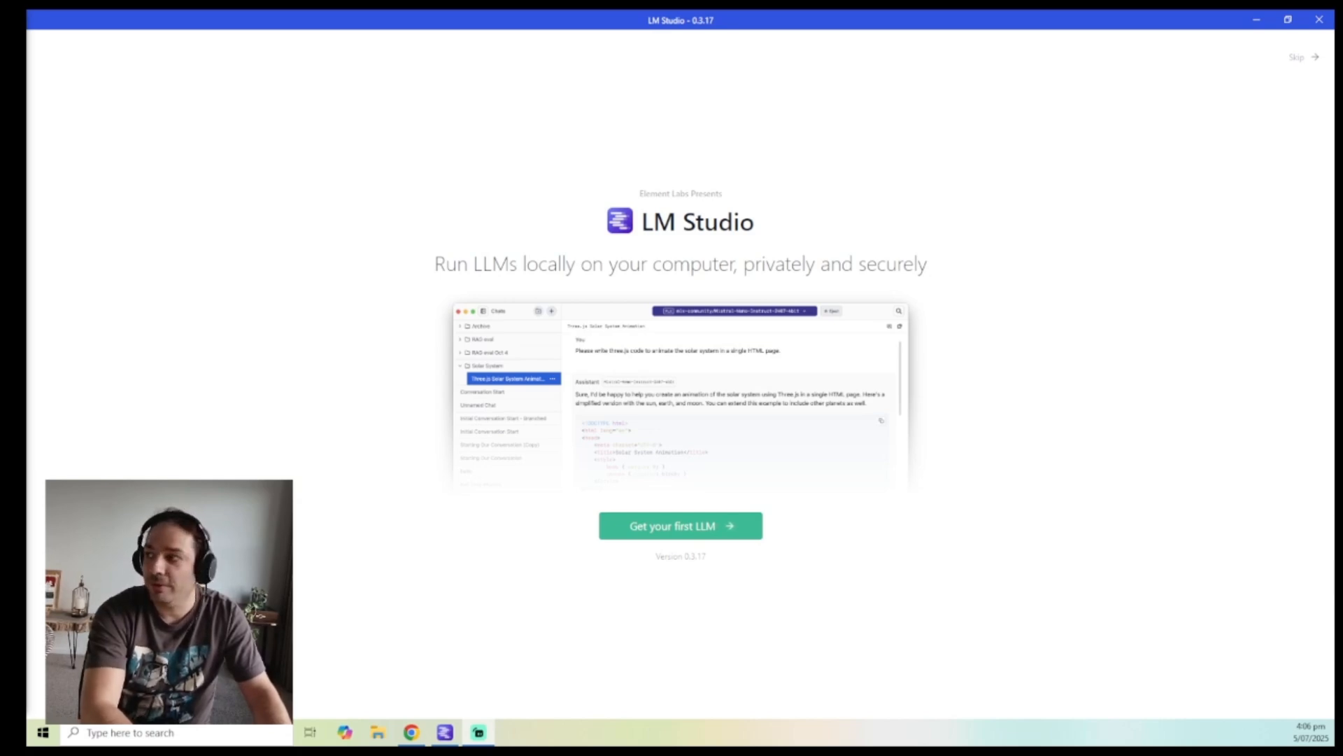
# - Bring the browser window with the LM Studio system requirements into view, review the macOS, Windows and Linux requirements, and move it away
pyautogui.moveTo(1342, 88); pyautogui.dragTo(624, 94)
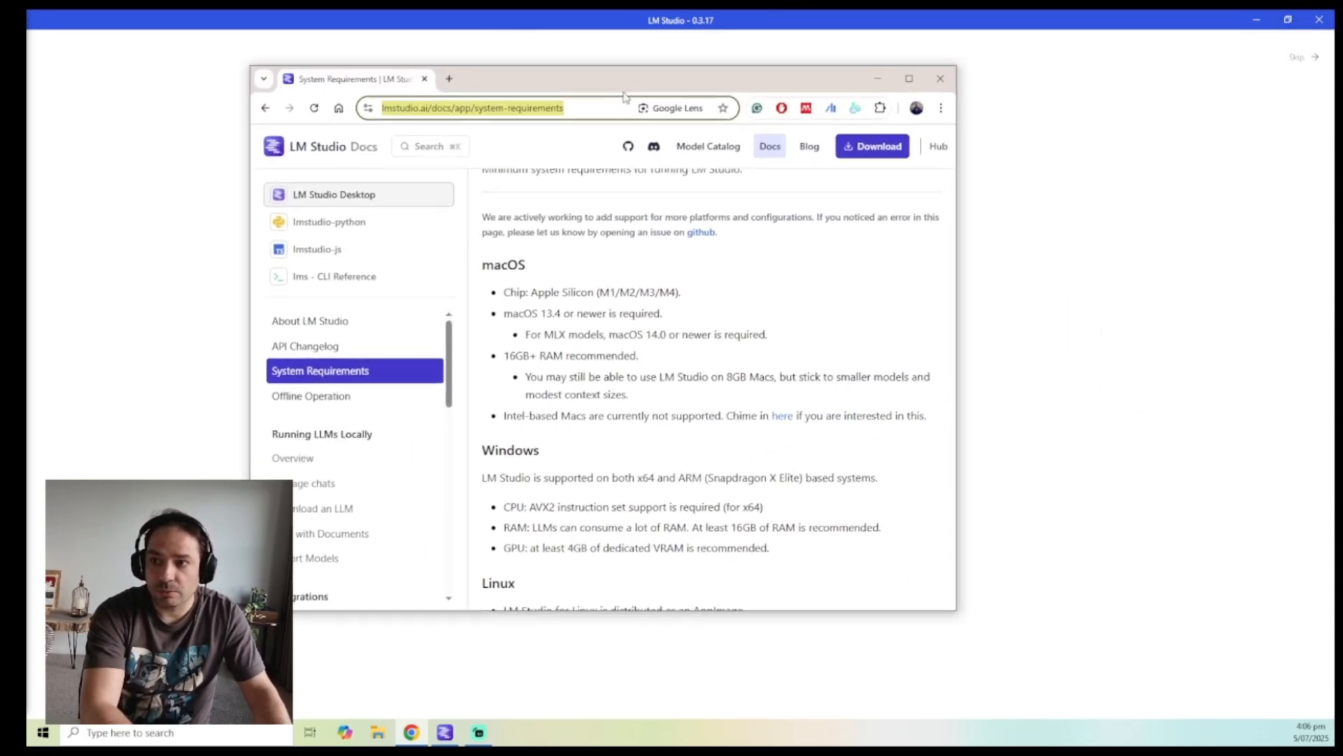
pyautogui.scroll(-2, 624, 338)
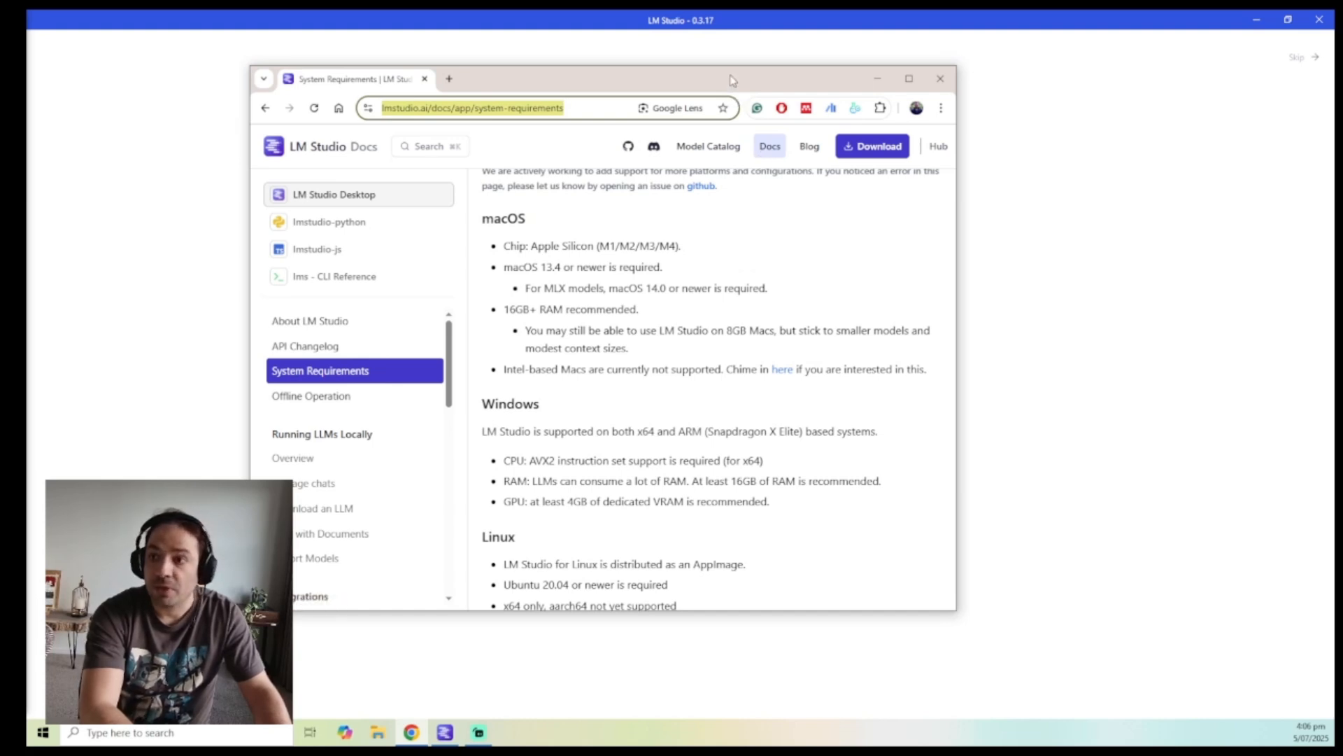
pyautogui.moveTo(733, 80); pyautogui.dragTo(1340, 210)
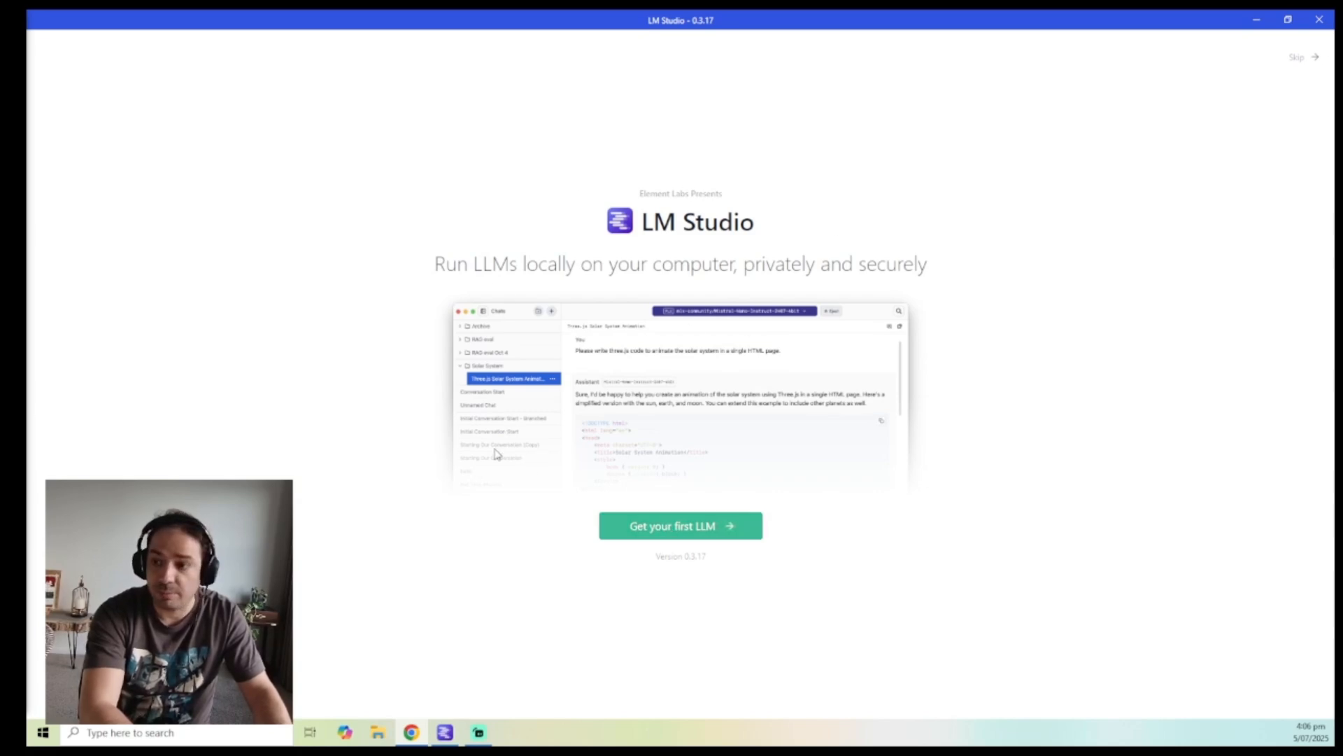
# - Download the suggested gemma-3-12b model as the first local LLM and load it in a new chat
pyautogui.click(658, 535)
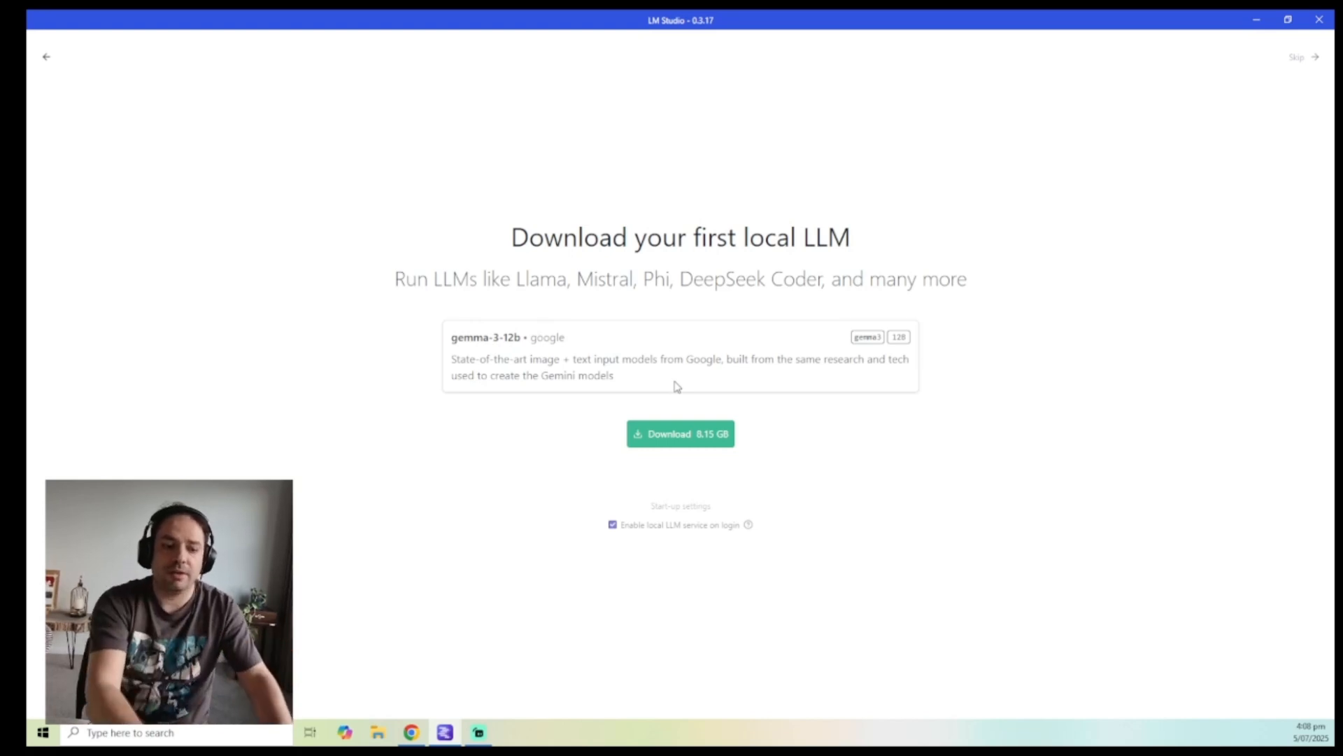
pyautogui.click(675, 442)
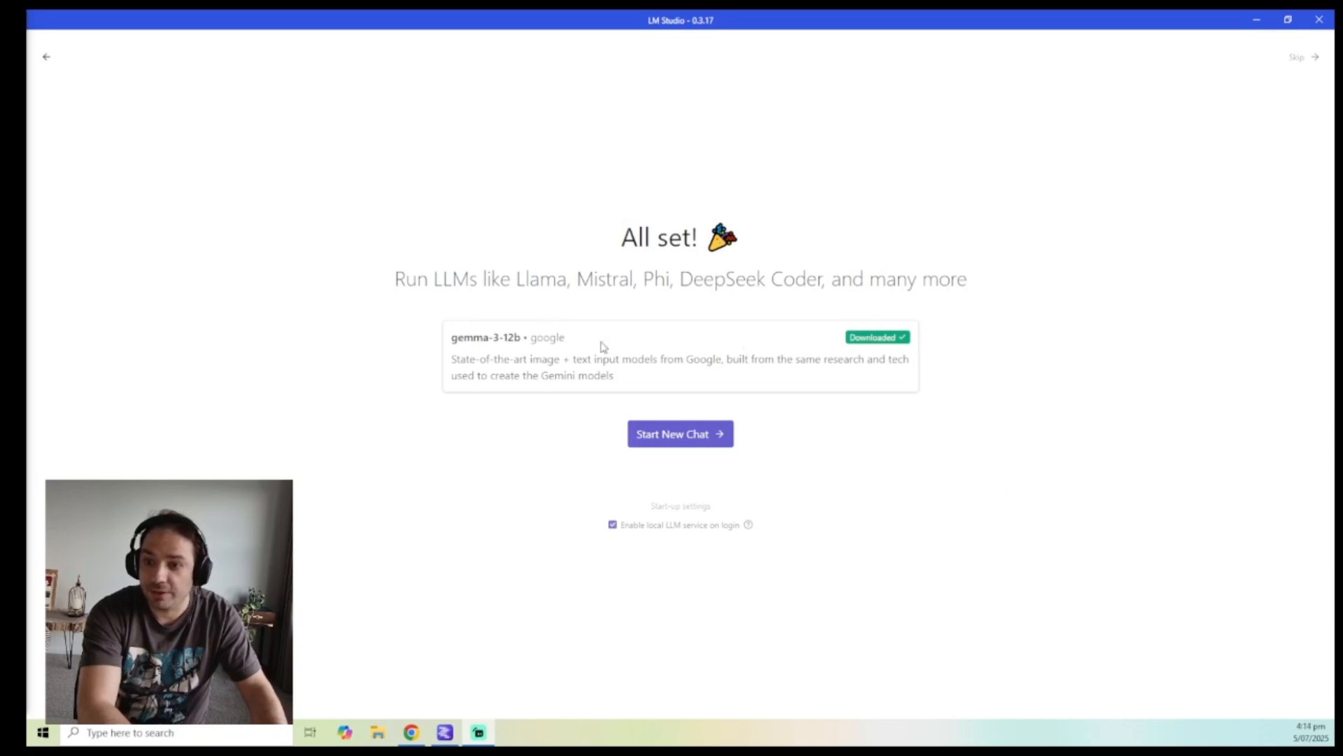
pyautogui.click(657, 436)
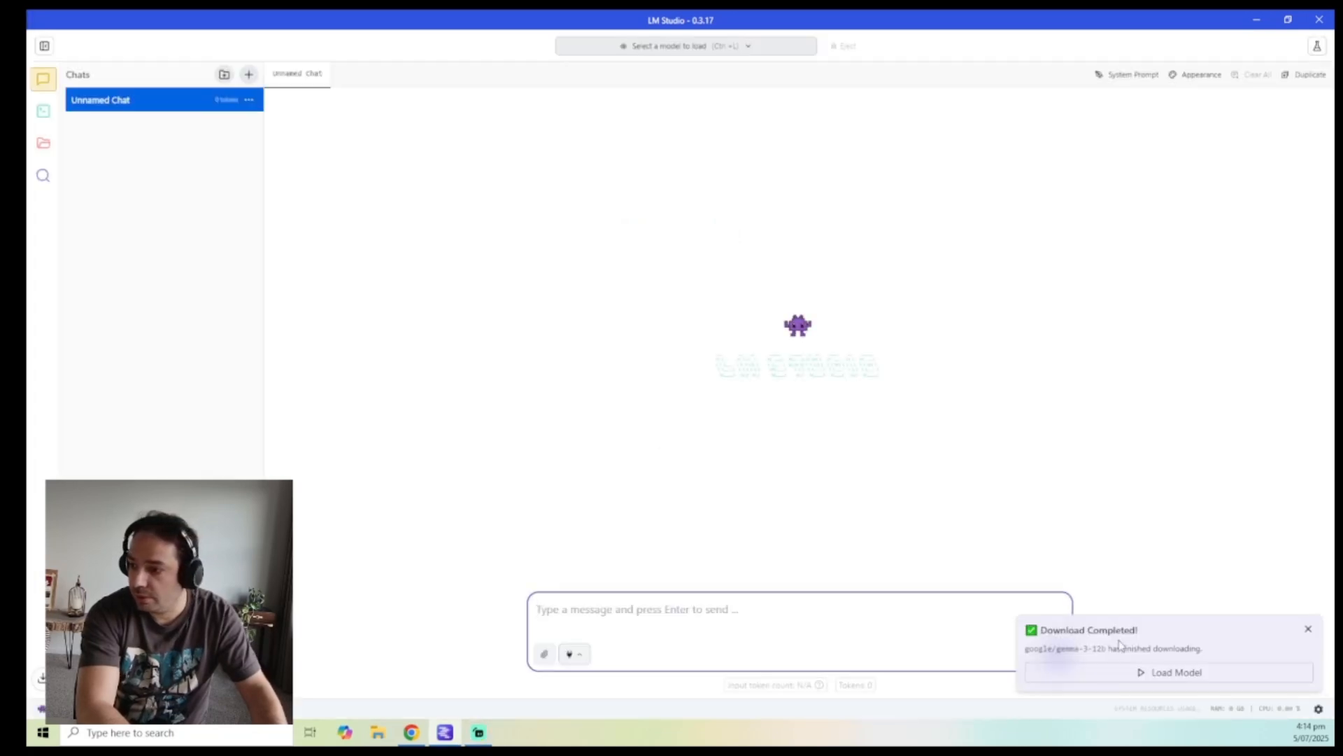
pyautogui.click(1156, 672)
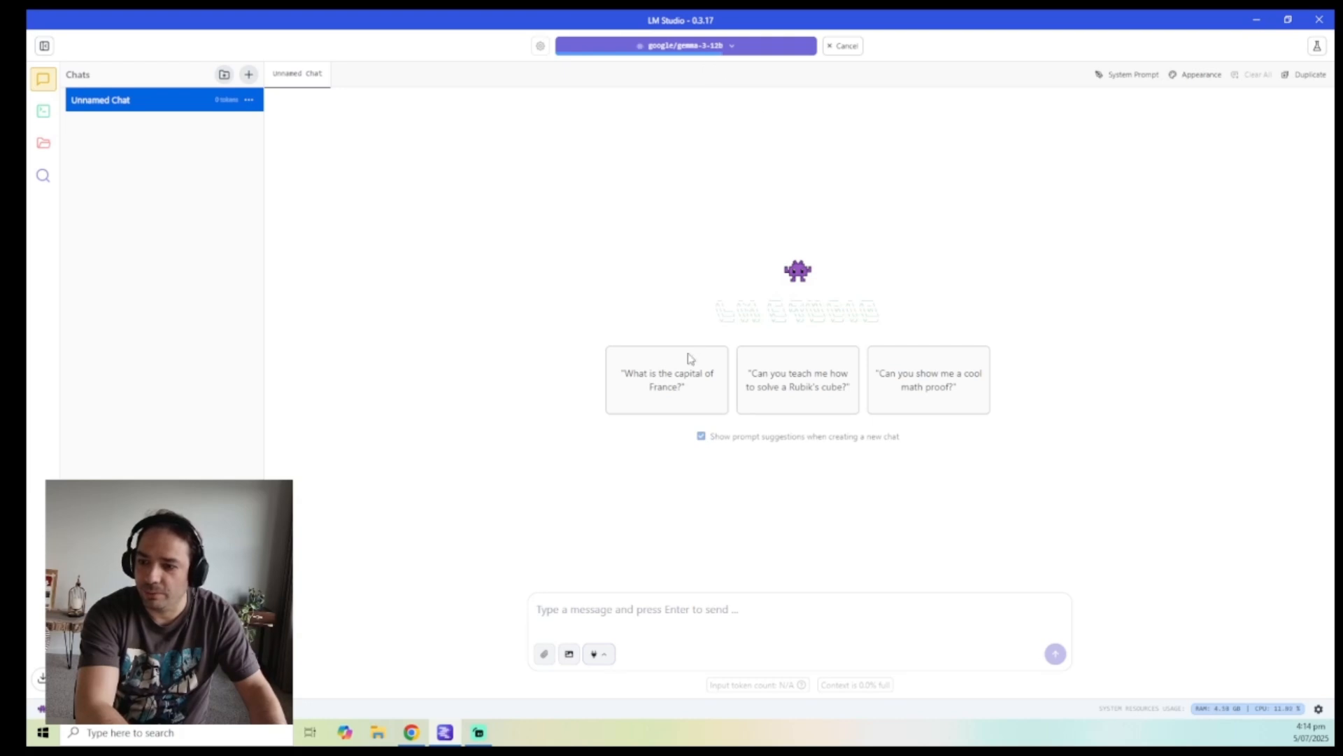
# - Send the prompt "Hello tell me a story" to gemma-3-12b and stop the response while it is being generated
pyautogui.click(578, 613)
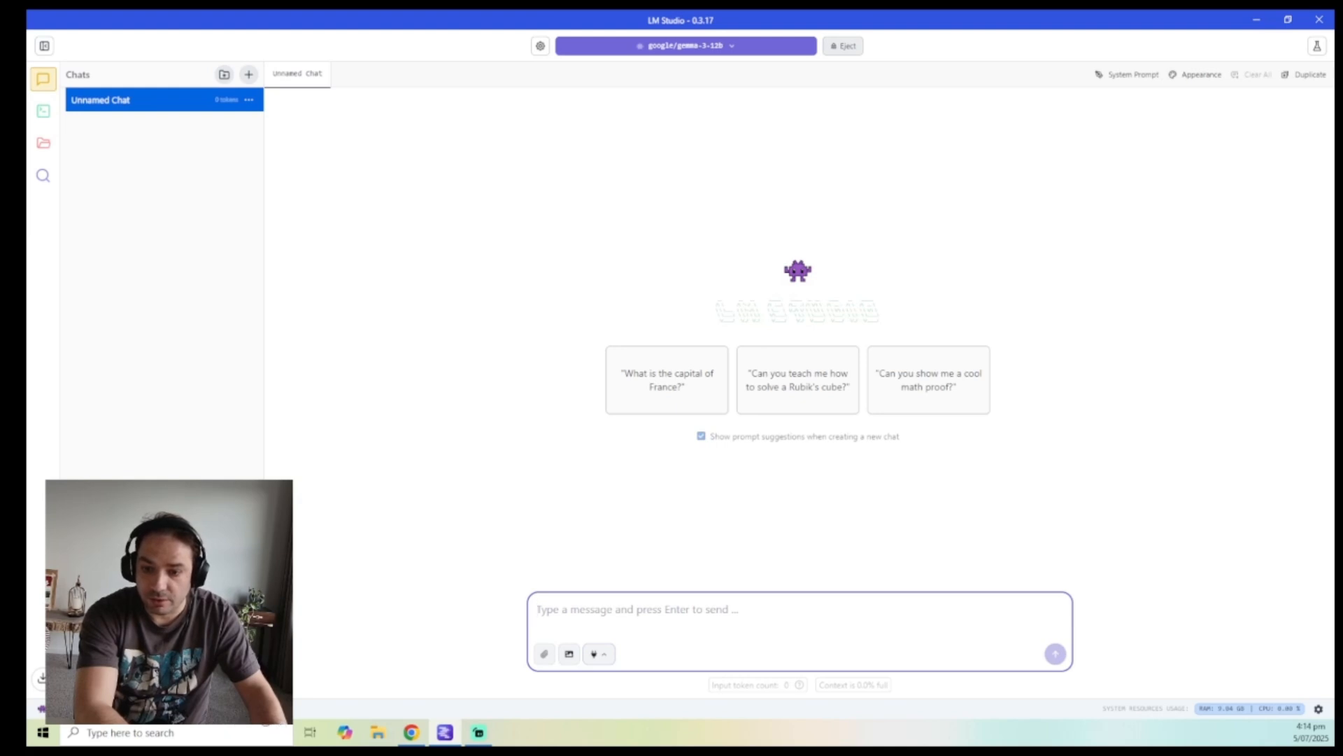
pyautogui.hotkey('alt', 'Tab')
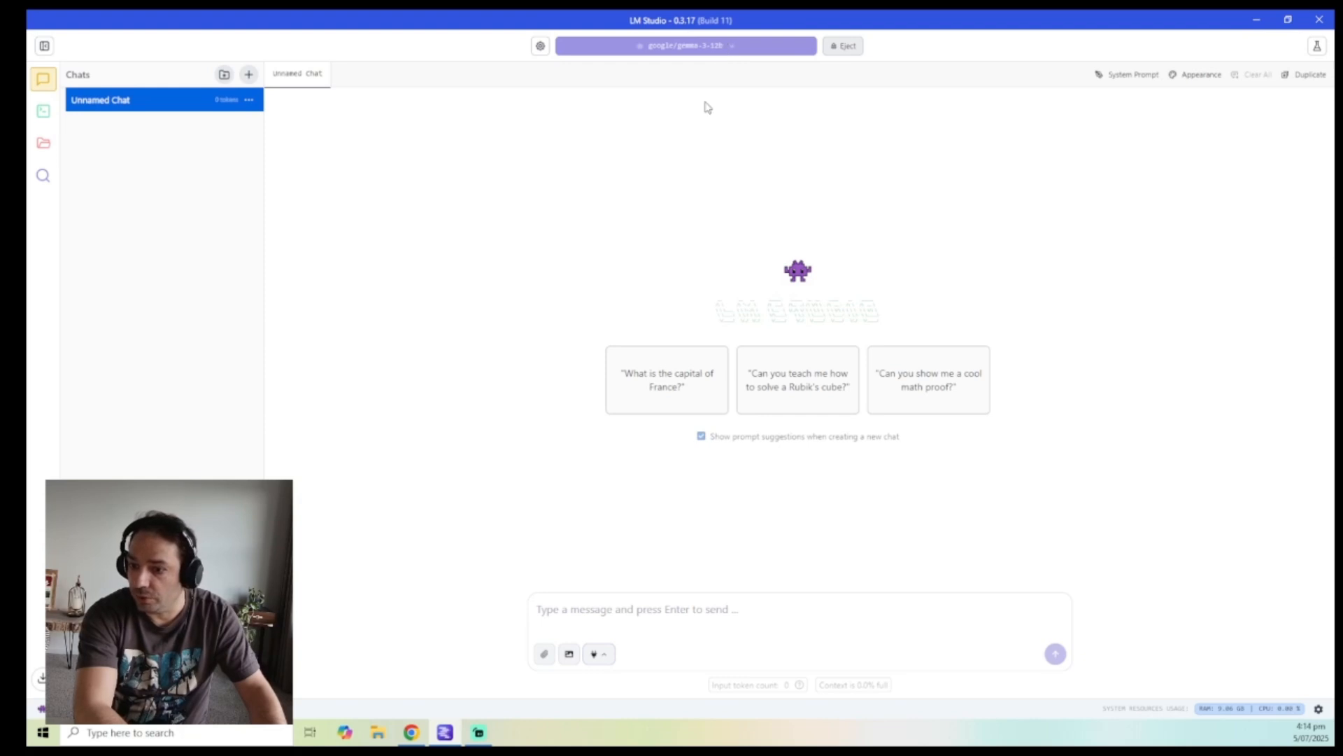
pyautogui.click(555, 606)
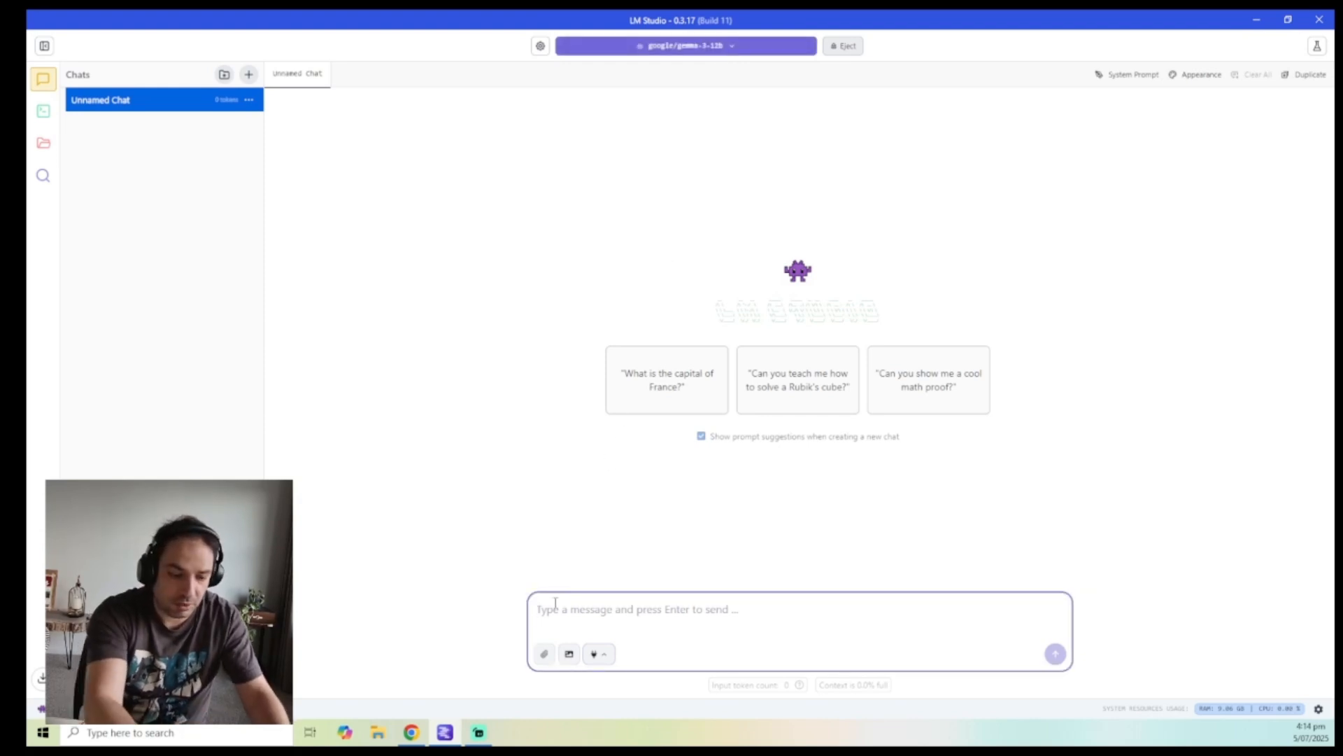
pyautogui.write('Hello tell me a s')
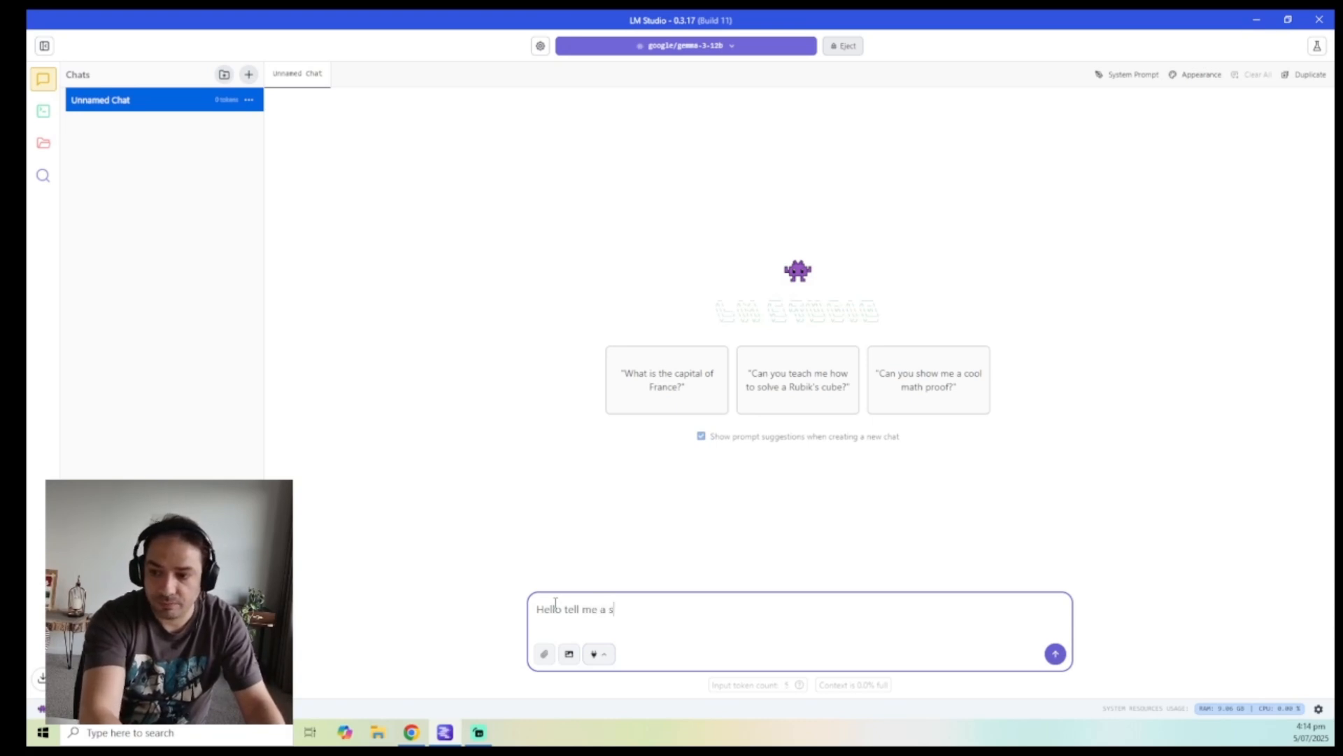
pyautogui.write('y')
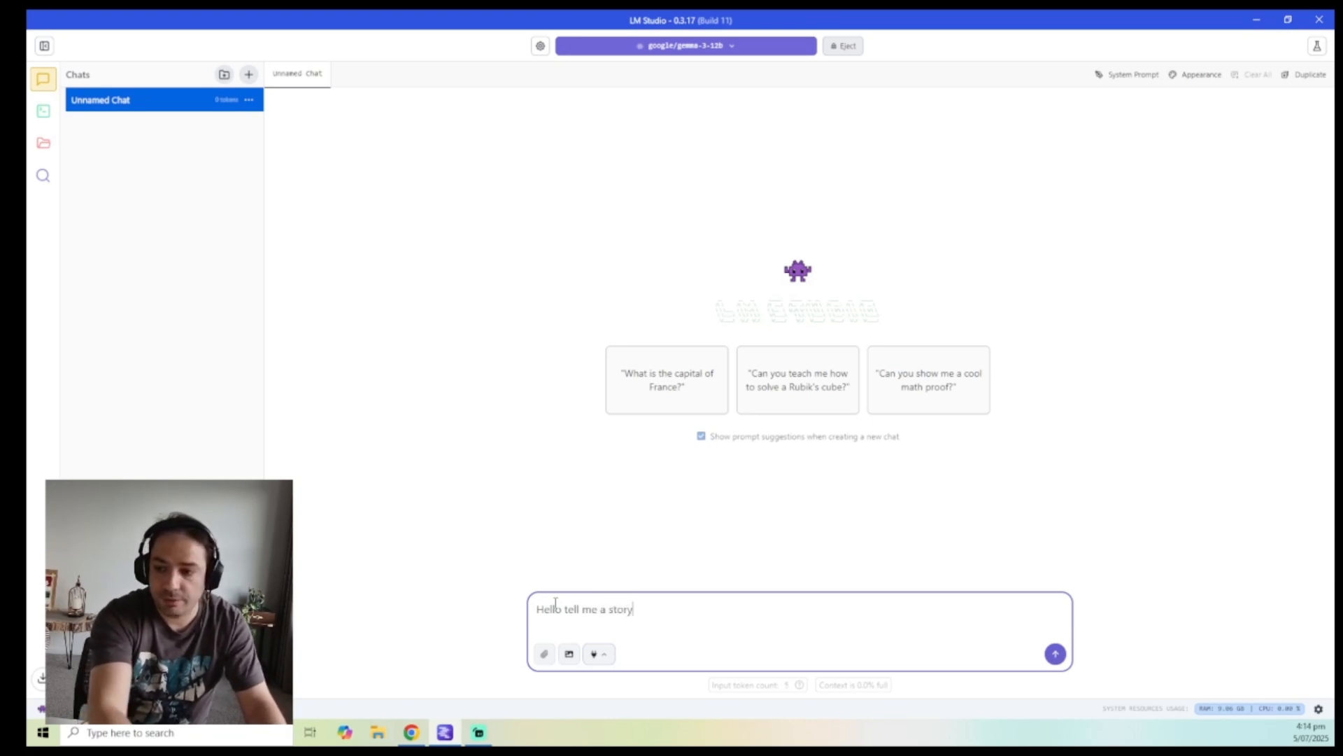
pyautogui.press('Return')
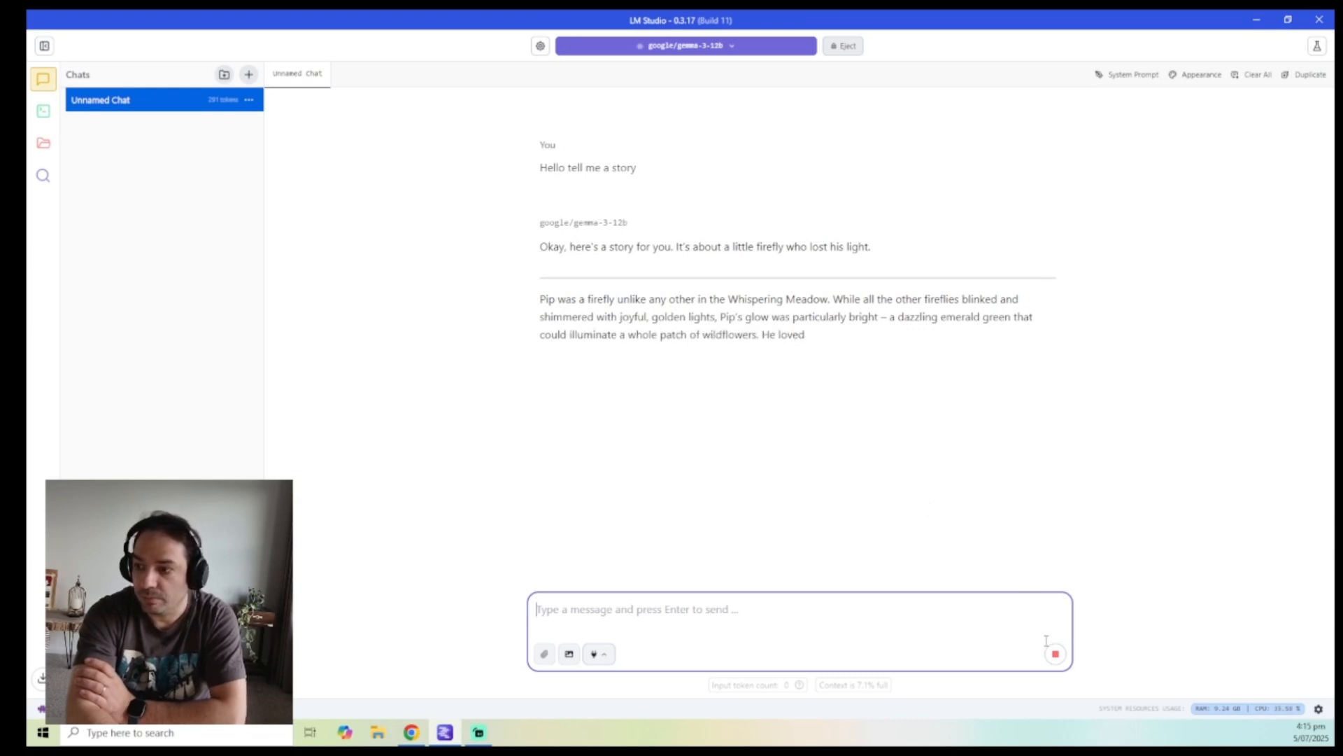
pyautogui.click(1058, 662)
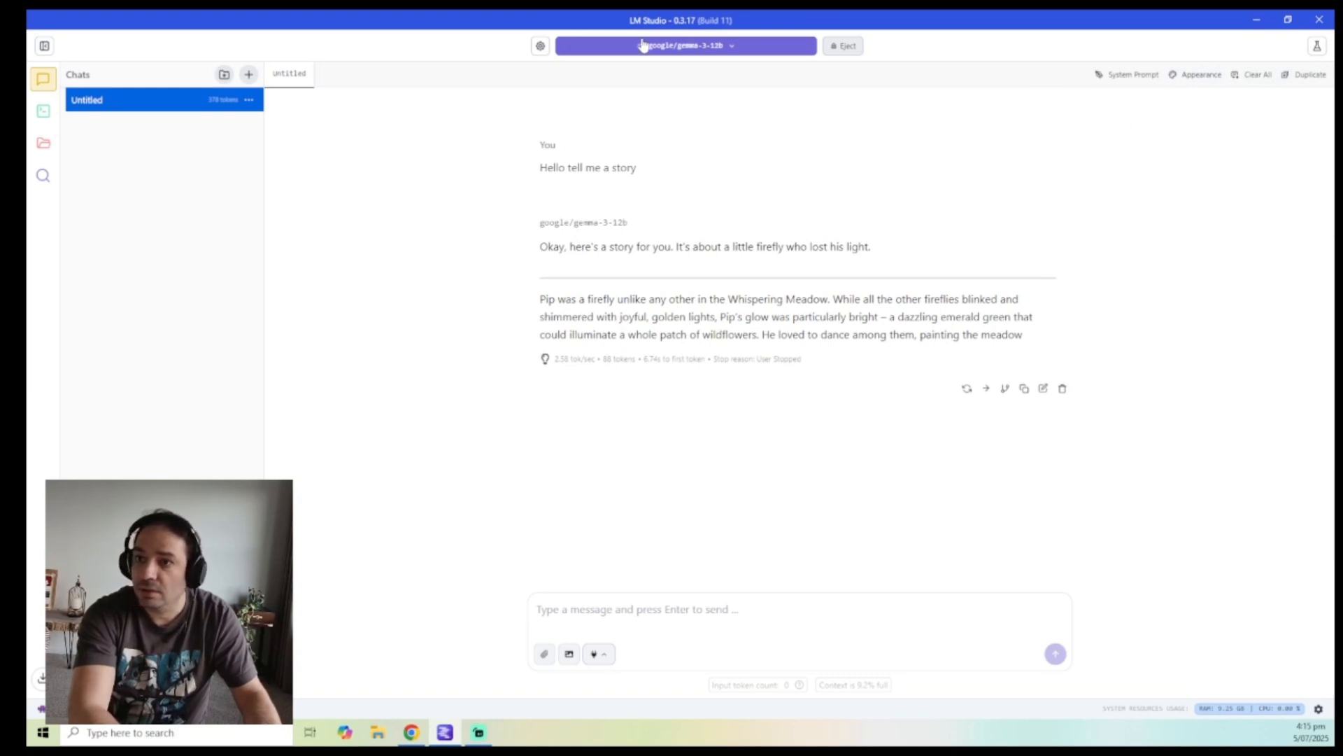
pyautogui.click(43, 112)
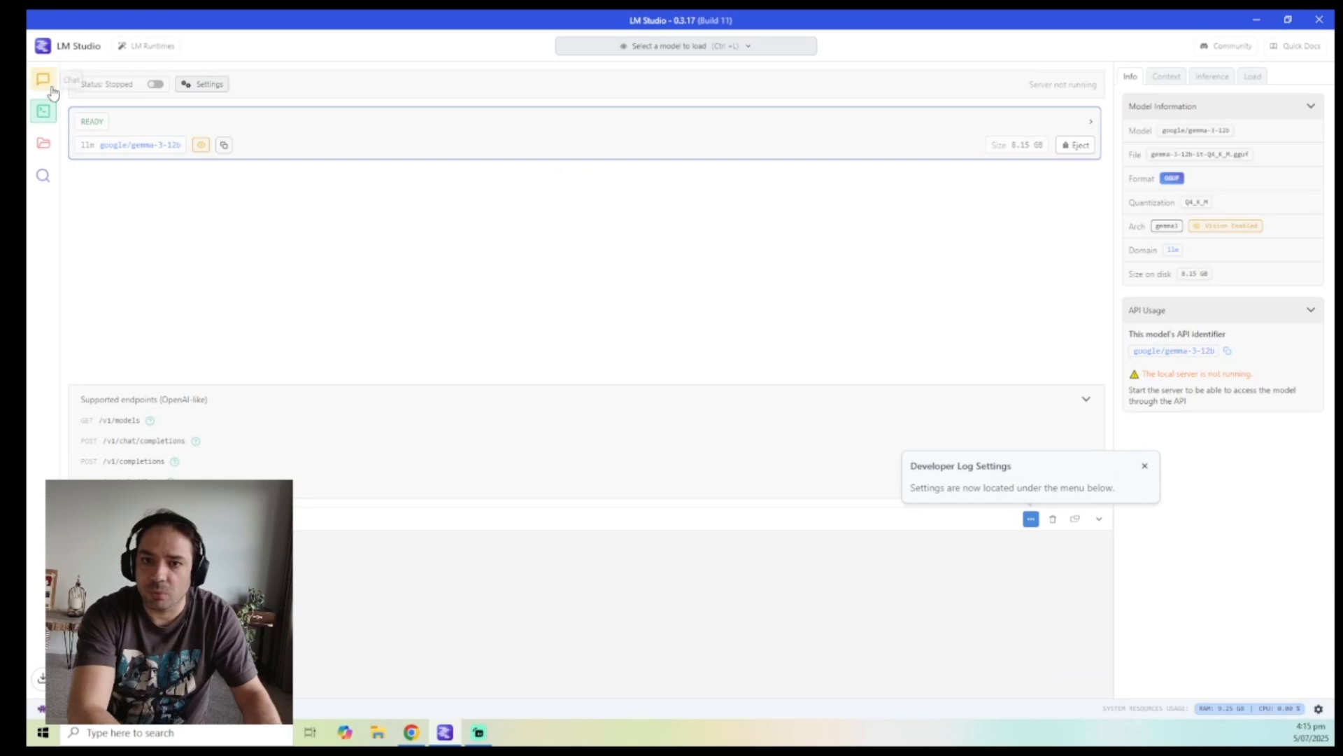
pyautogui.click(46, 83)
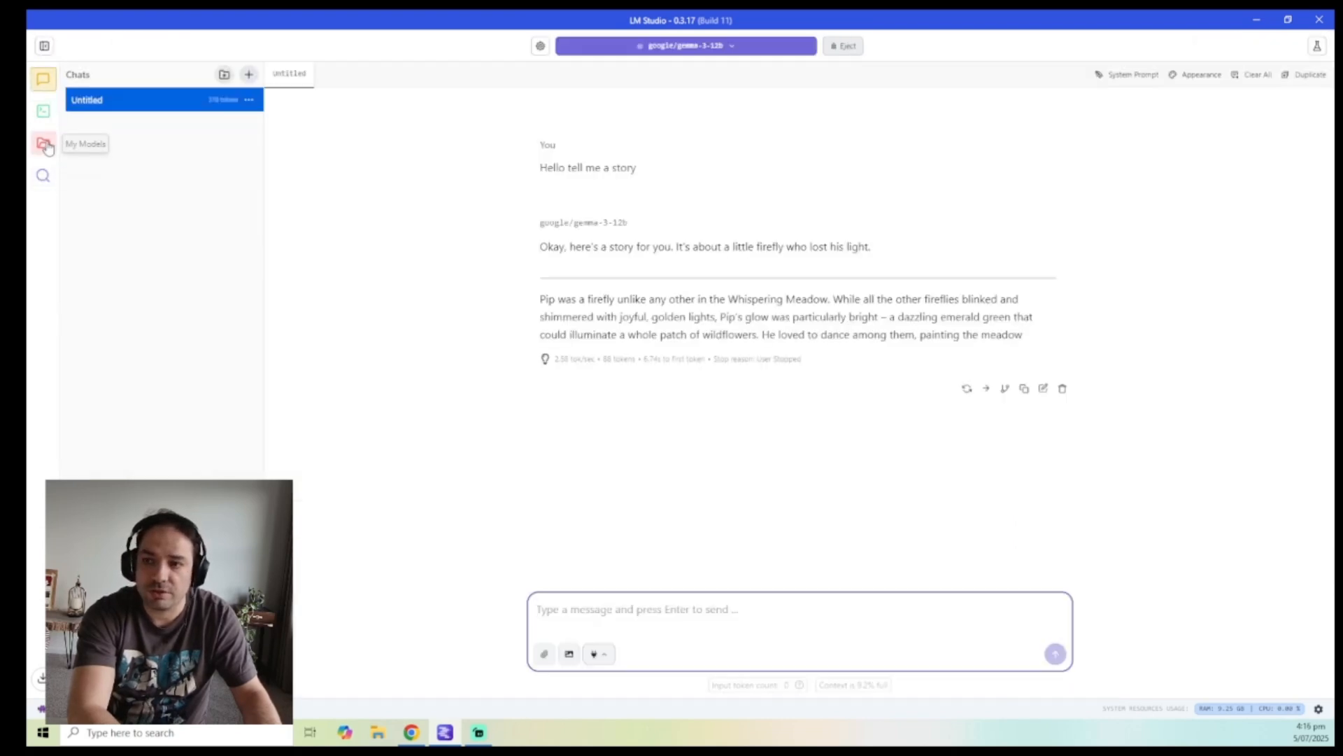
# - Open the model search and look through the available models for "gemma"
pyautogui.click(44, 177)
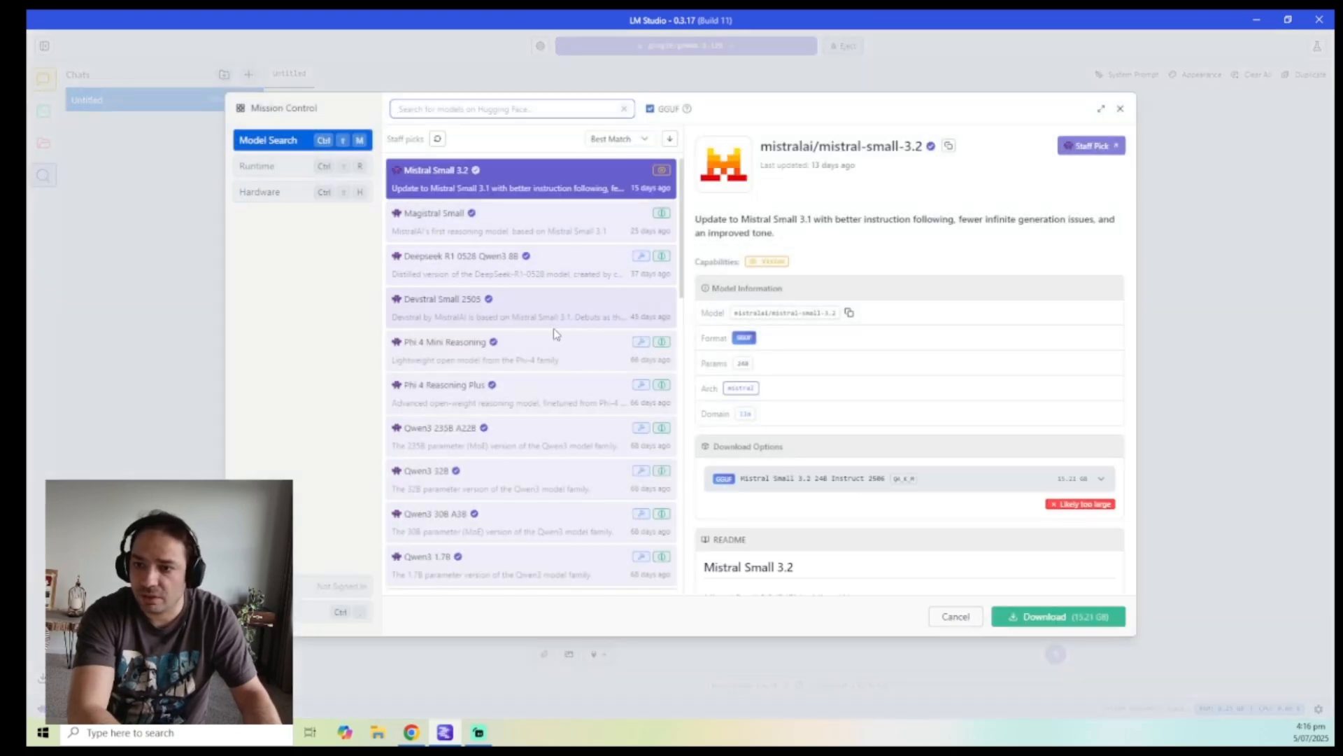
pyautogui.scroll(-1, 552, 329)
pyautogui.scroll(1, 552, 329)
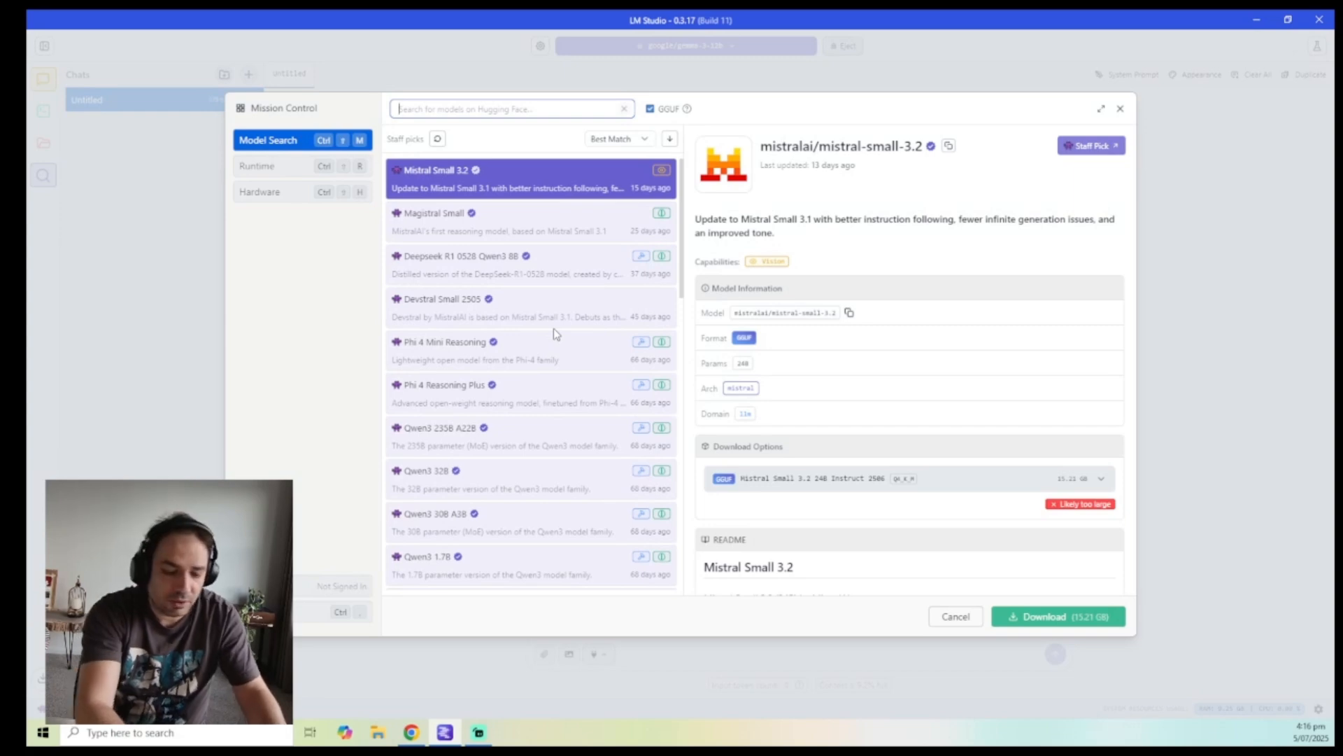
pyautogui.write('gemma')
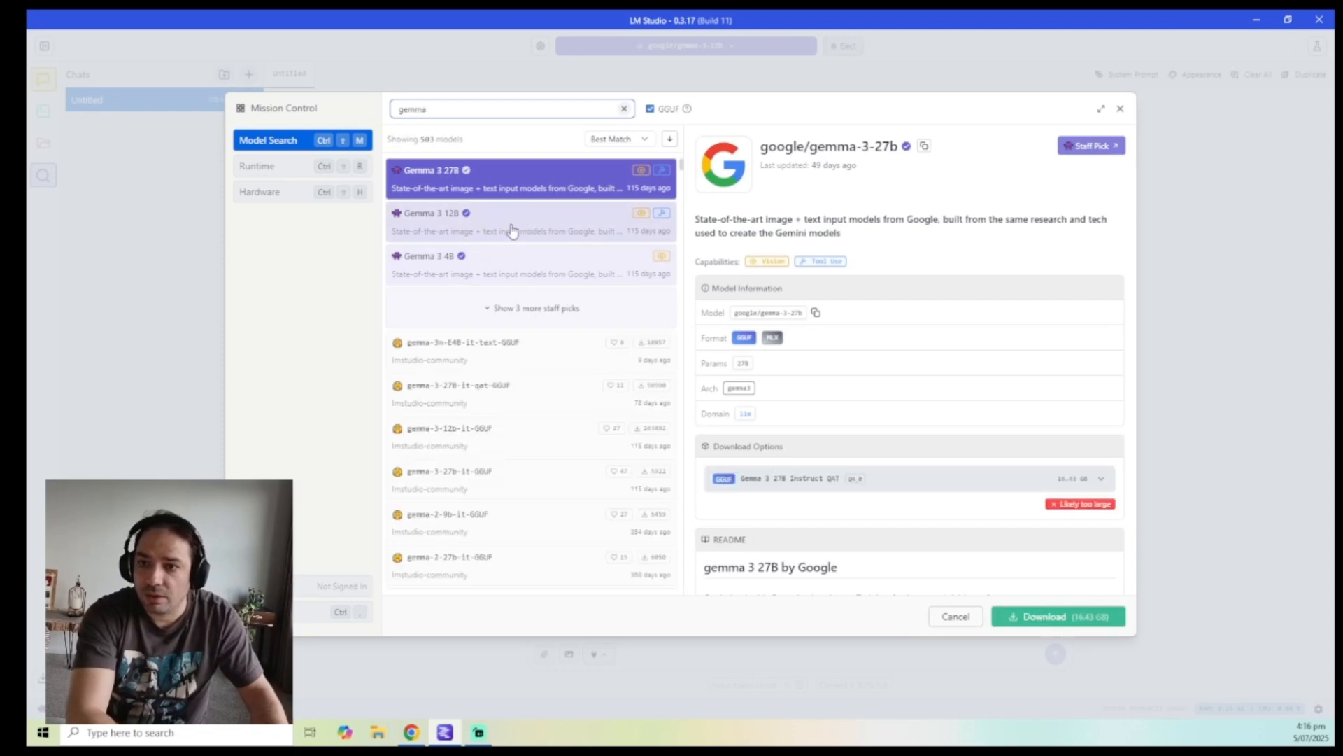
pyautogui.scroll(-1, 501, 273)
pyautogui.scroll(1, 504, 275)
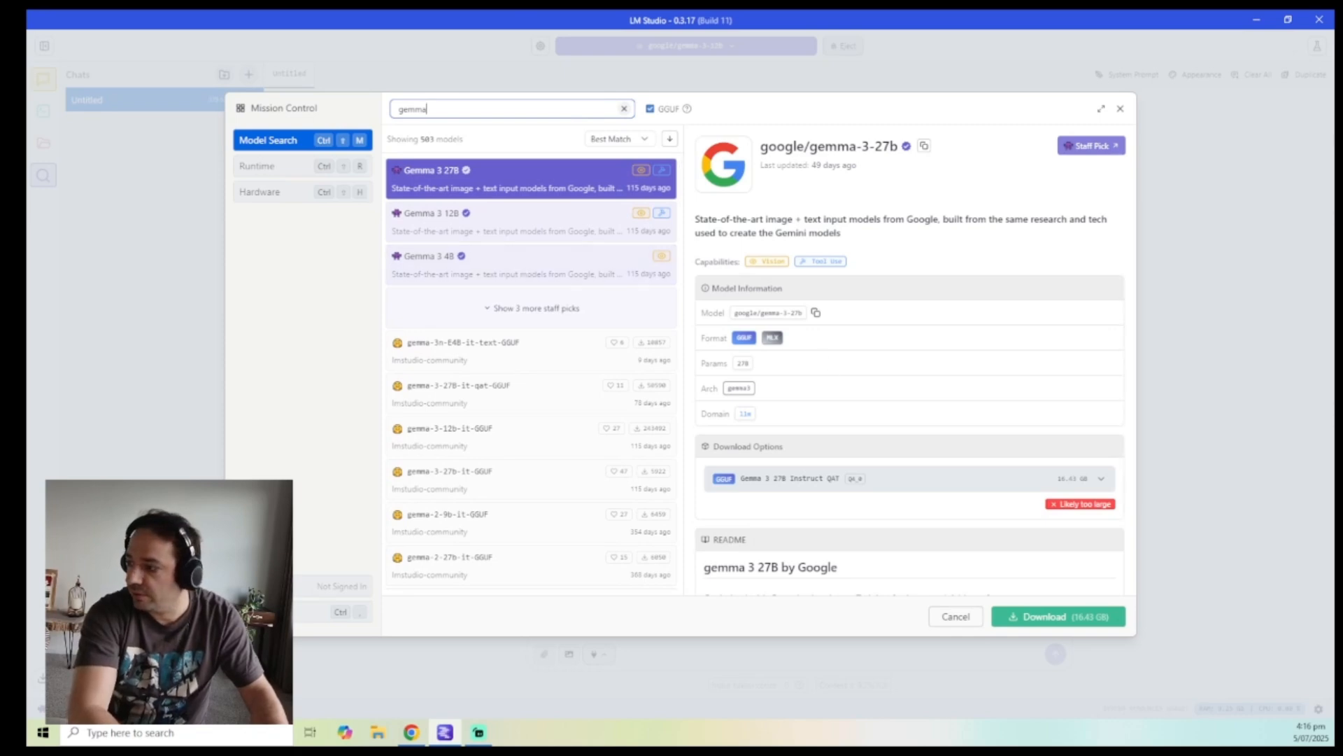
# - Check the NVIDIA GPU's dedicated memory usage in Task Manager and close Task Manager
pyautogui.hotkey('ctrl', 'shift', 'Escape')
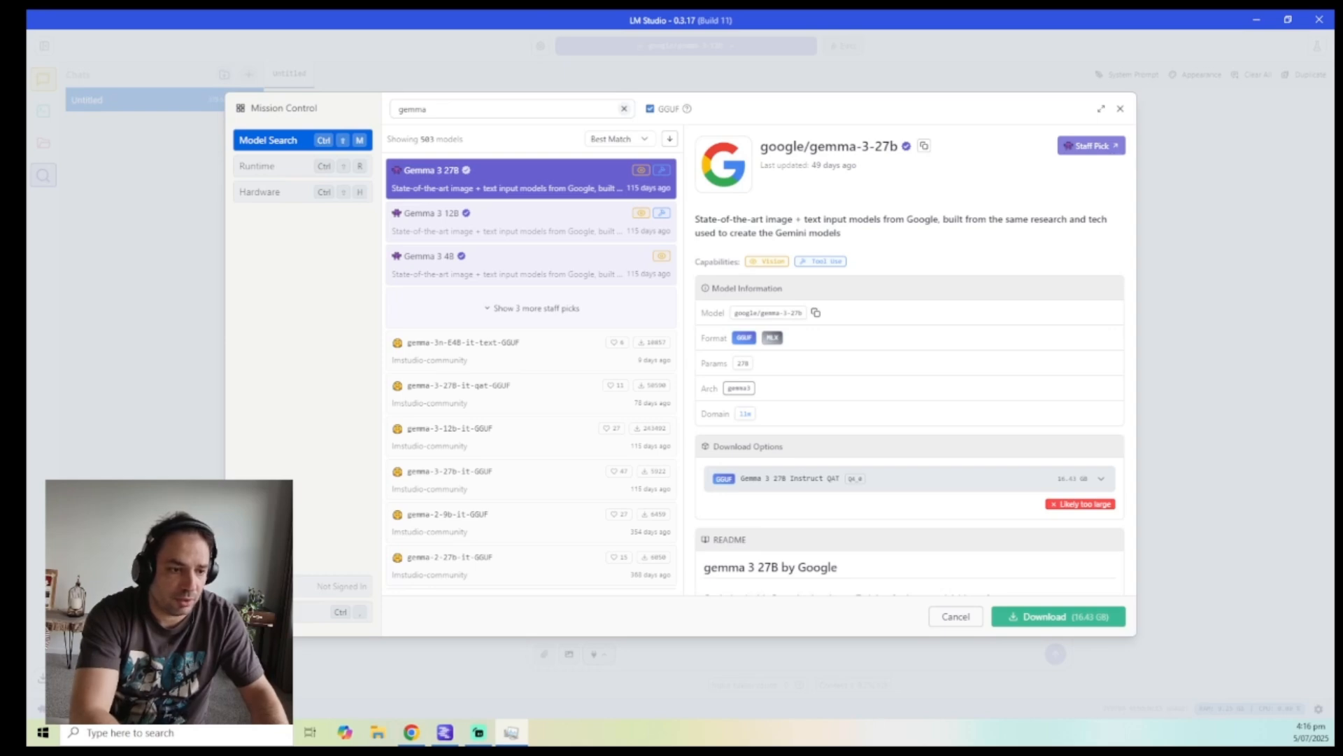
pyautogui.moveTo(27, 257); pyautogui.dragTo(910, 146)
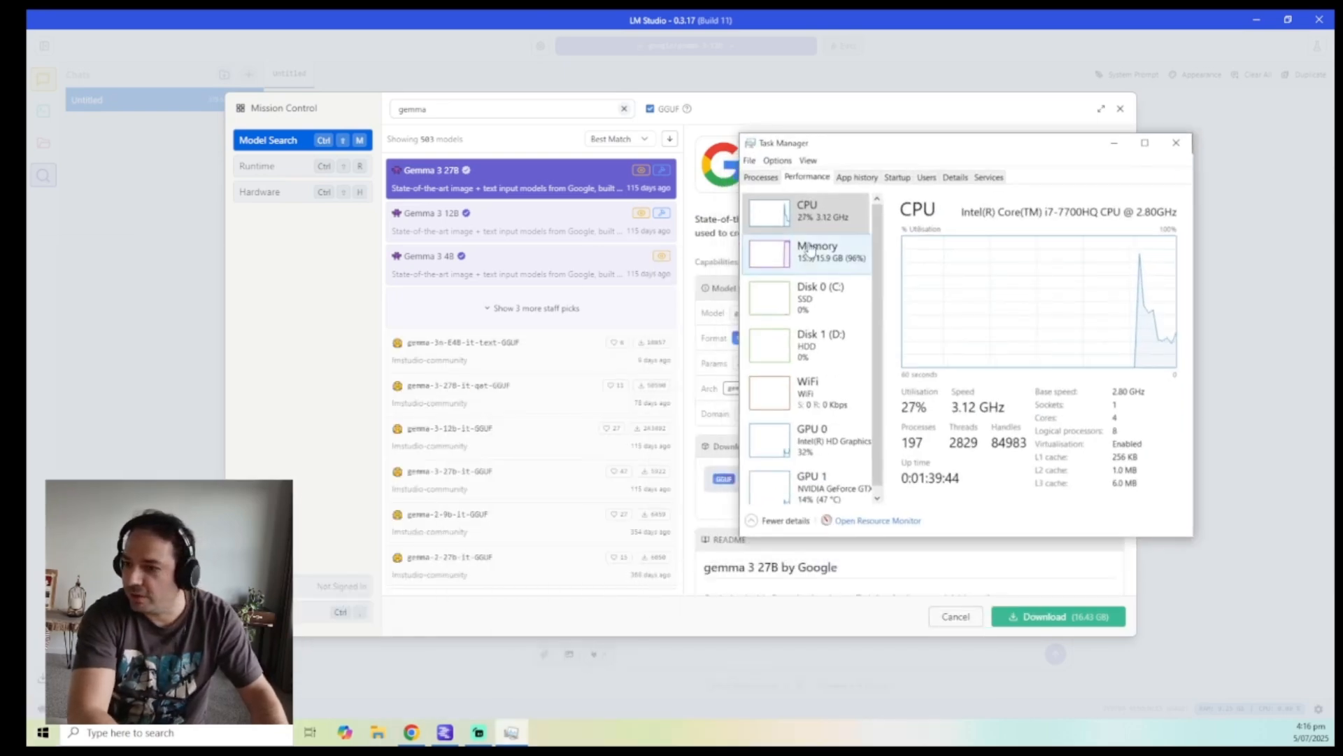
pyautogui.click(806, 487)
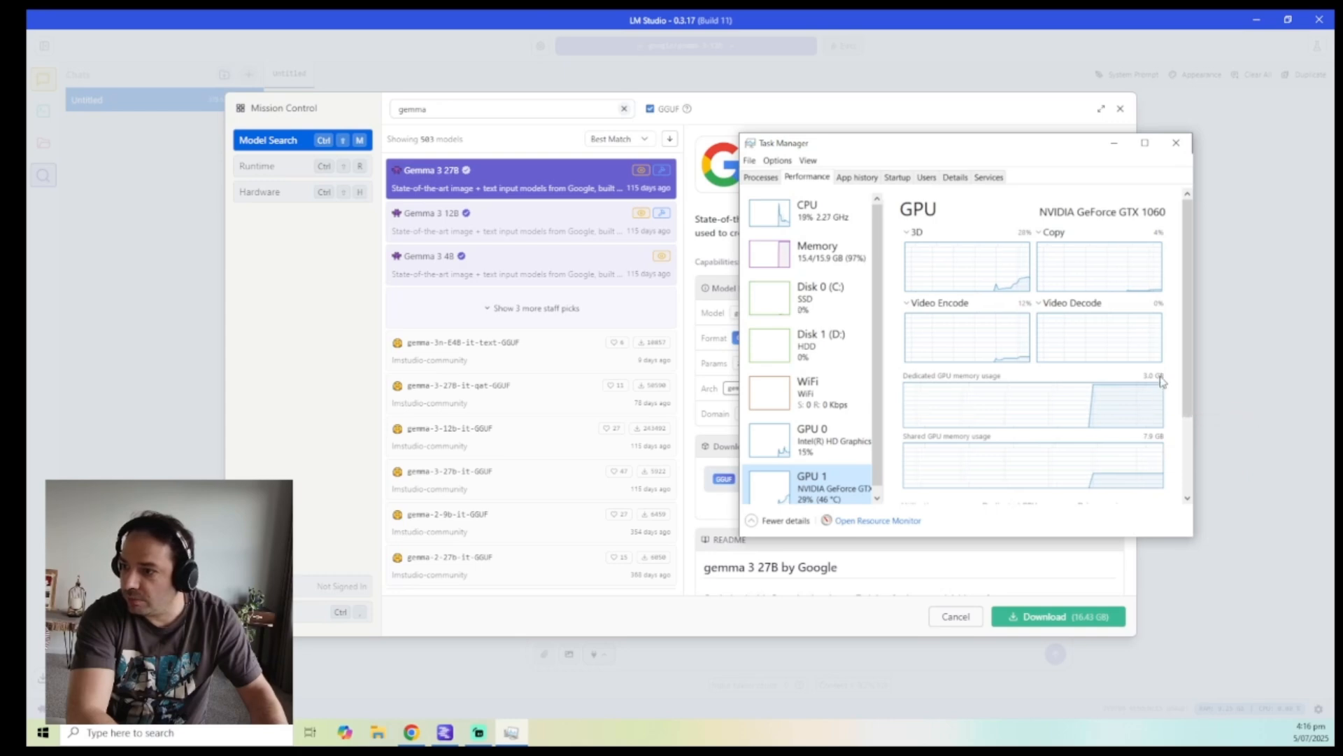
pyautogui.click(1178, 145)
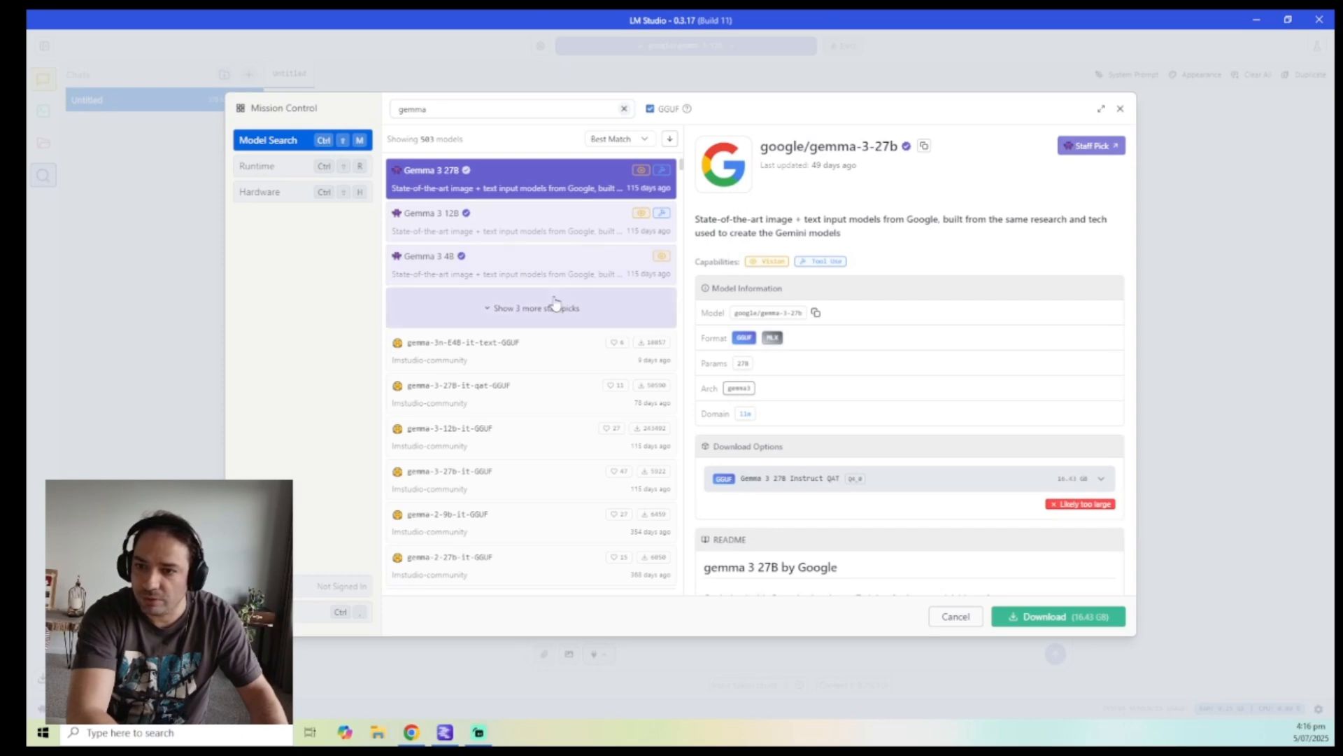
# - Narrow the model search to "gemma 1" and download and load the Gemma 3 1B model
pyautogui.click(483, 111)
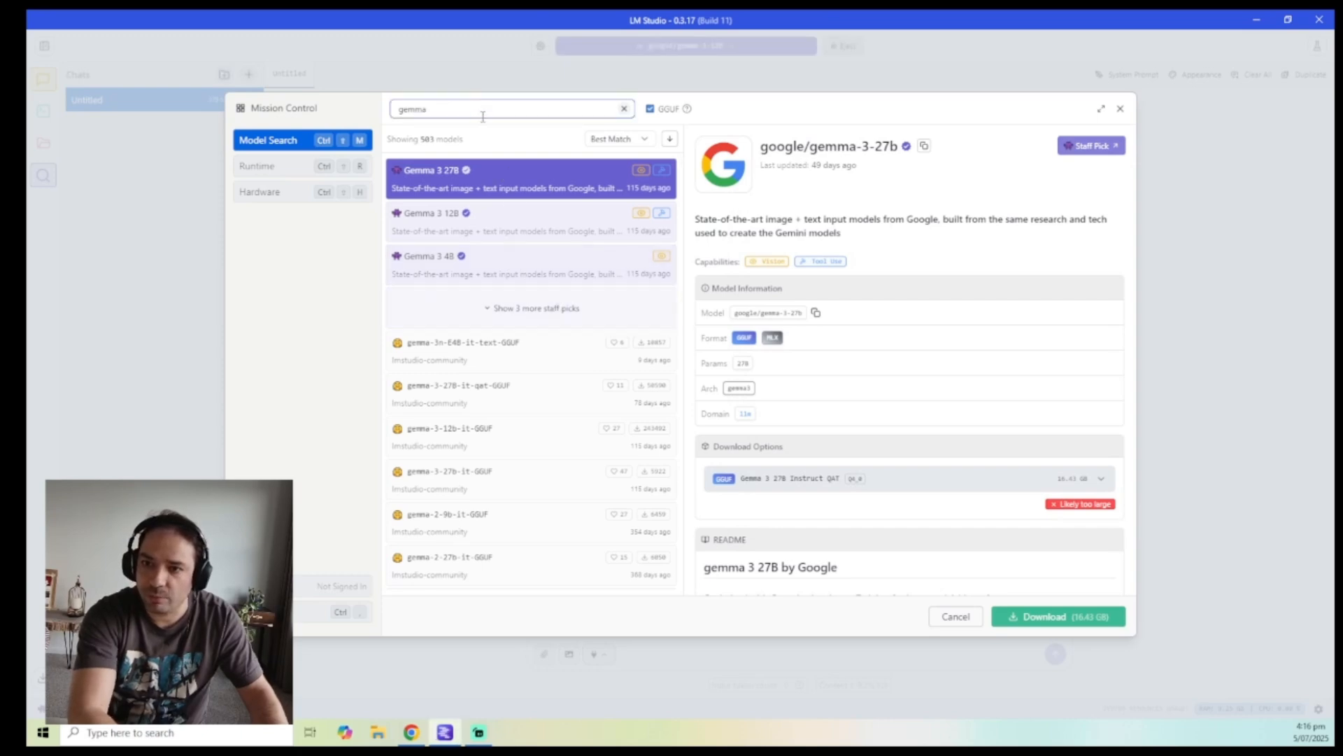
pyautogui.write('1')
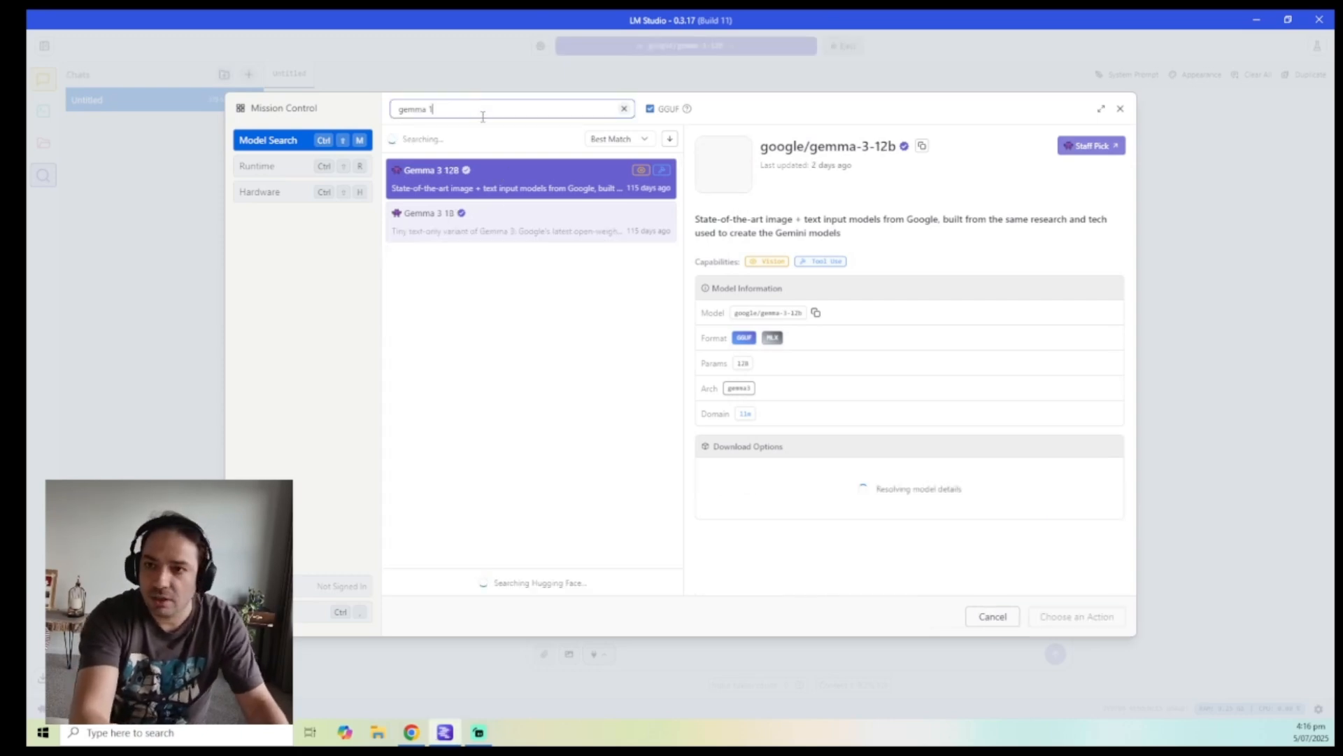
pyautogui.click(486, 224)
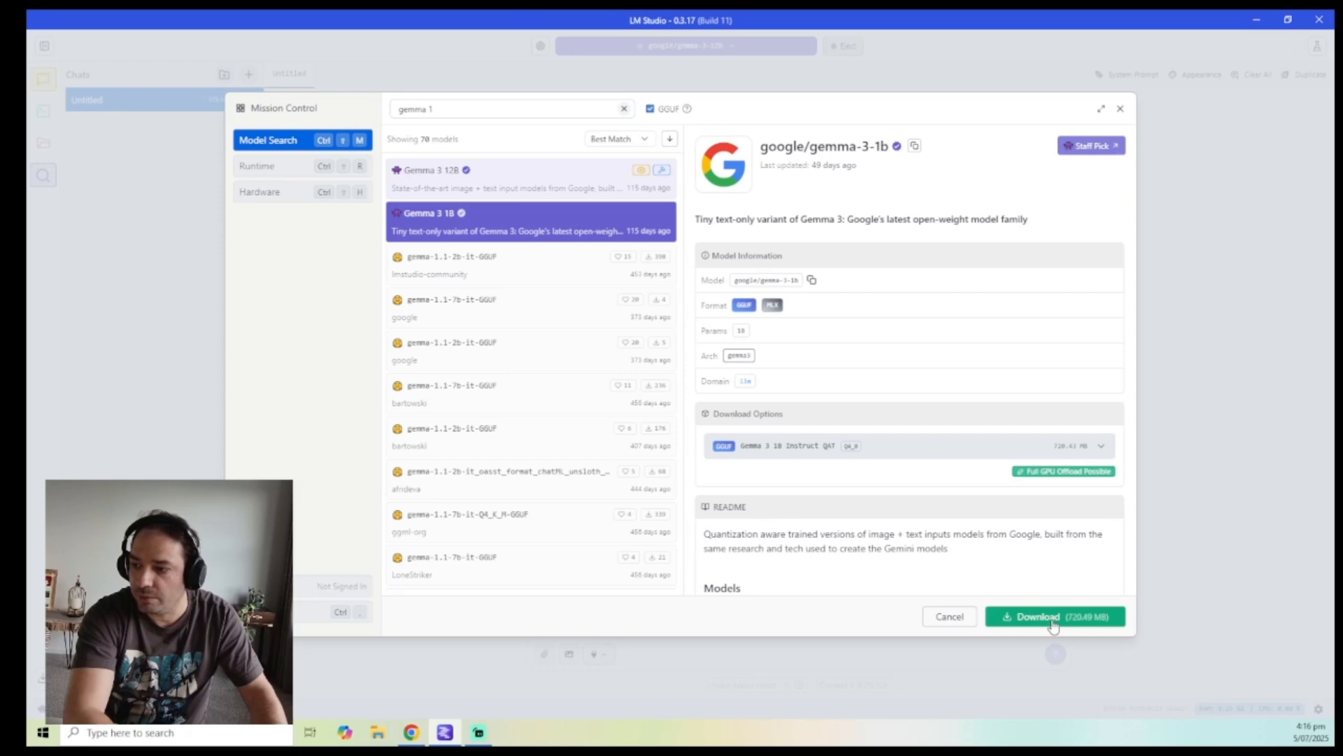
pyautogui.click(1054, 627)
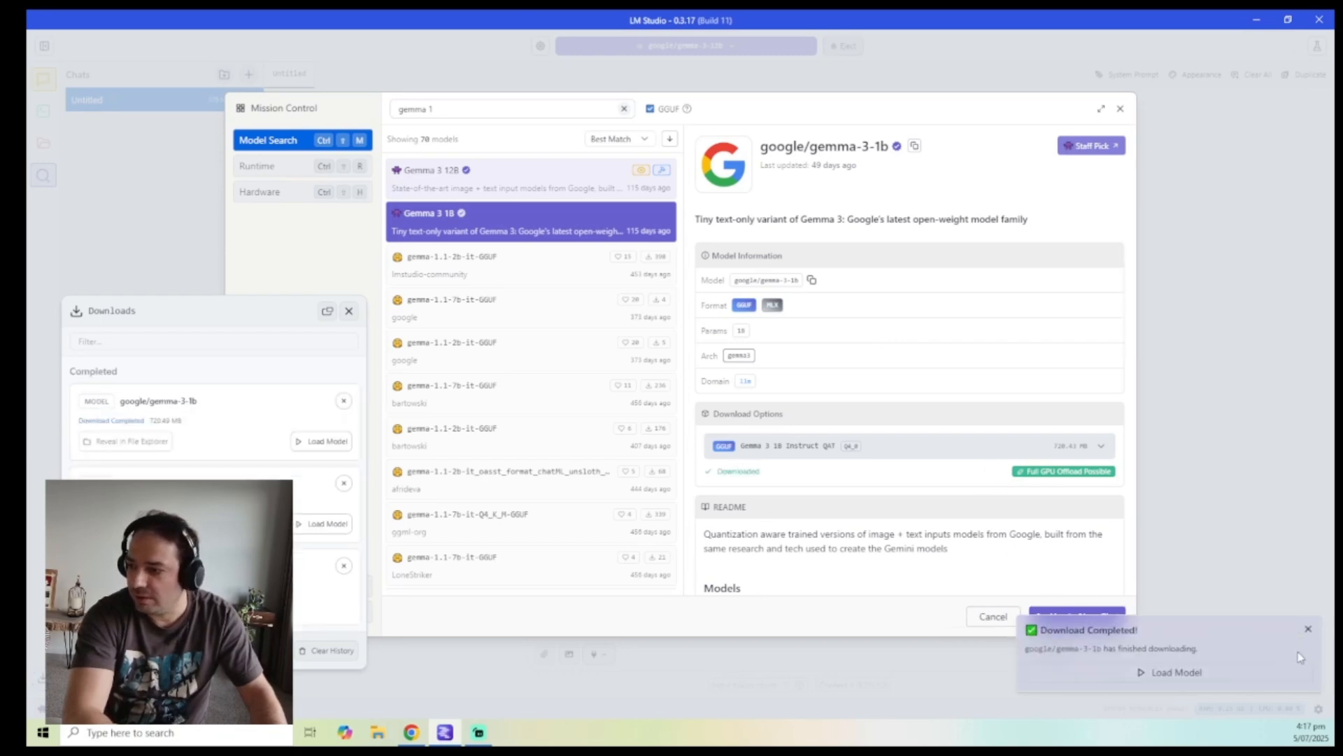
pyautogui.click(1177, 673)
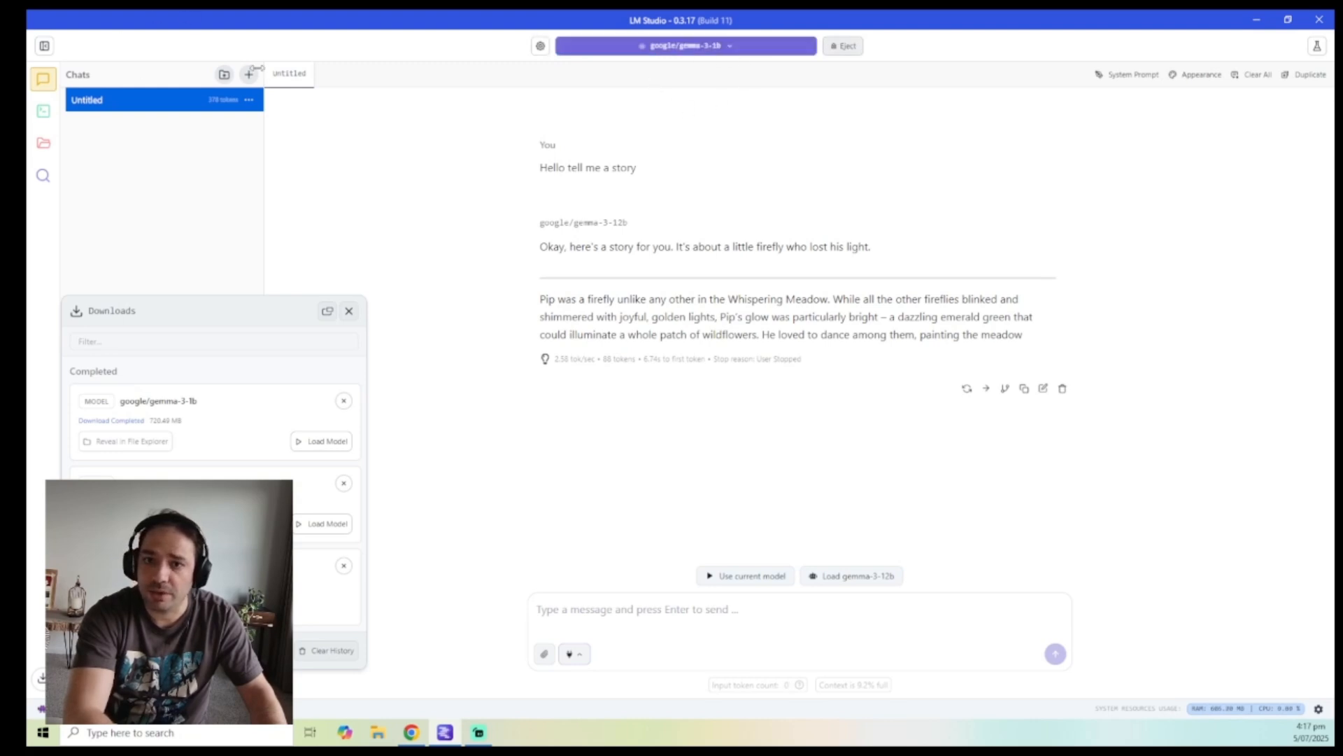
# - Add a chat folder, and start a new chat with the suggested prompt "What is the capital of France?"
pyautogui.click(224, 74)
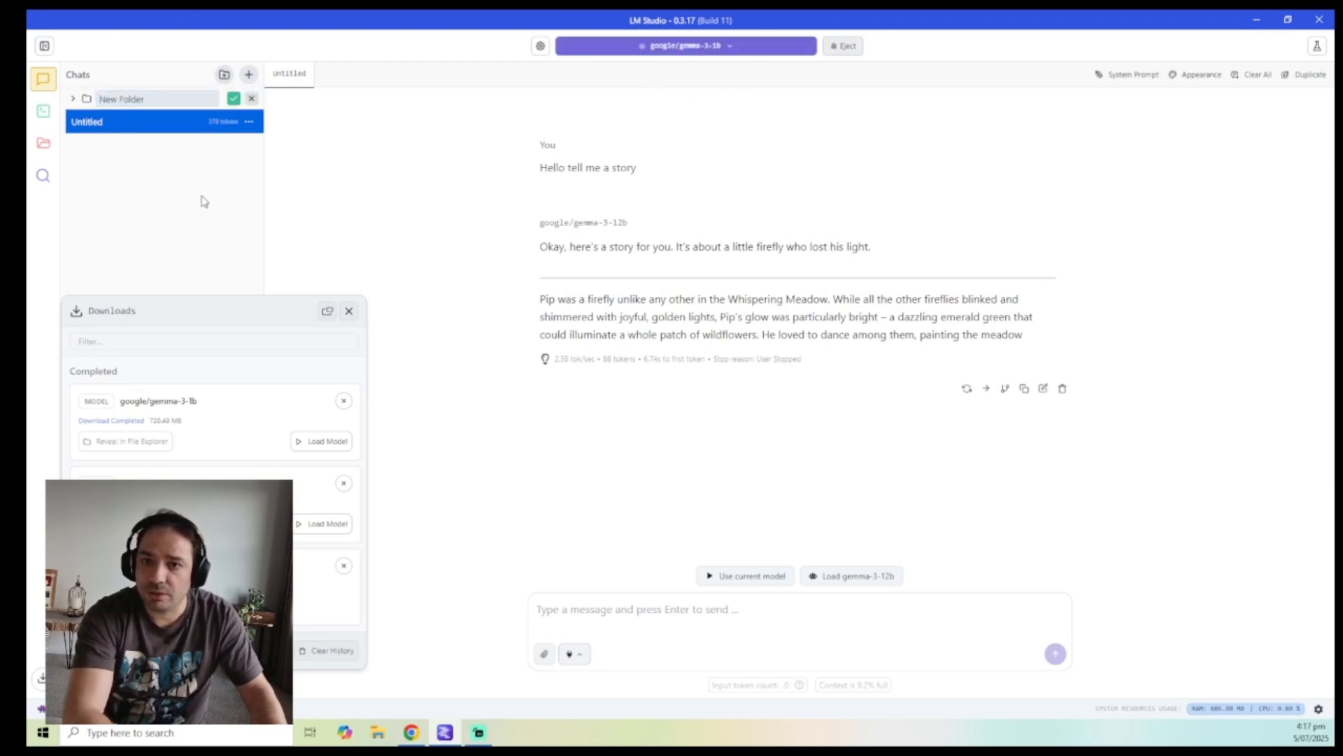
pyautogui.click(248, 74)
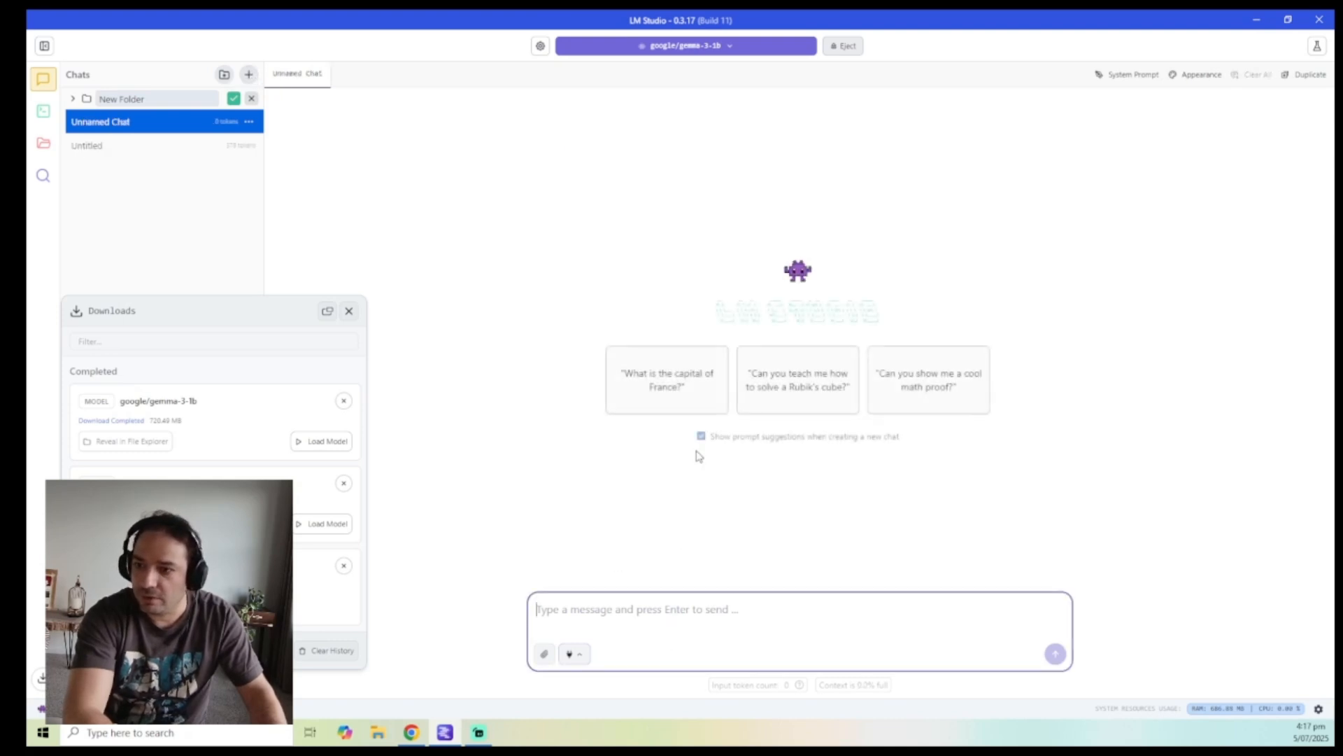
pyautogui.click(689, 394)
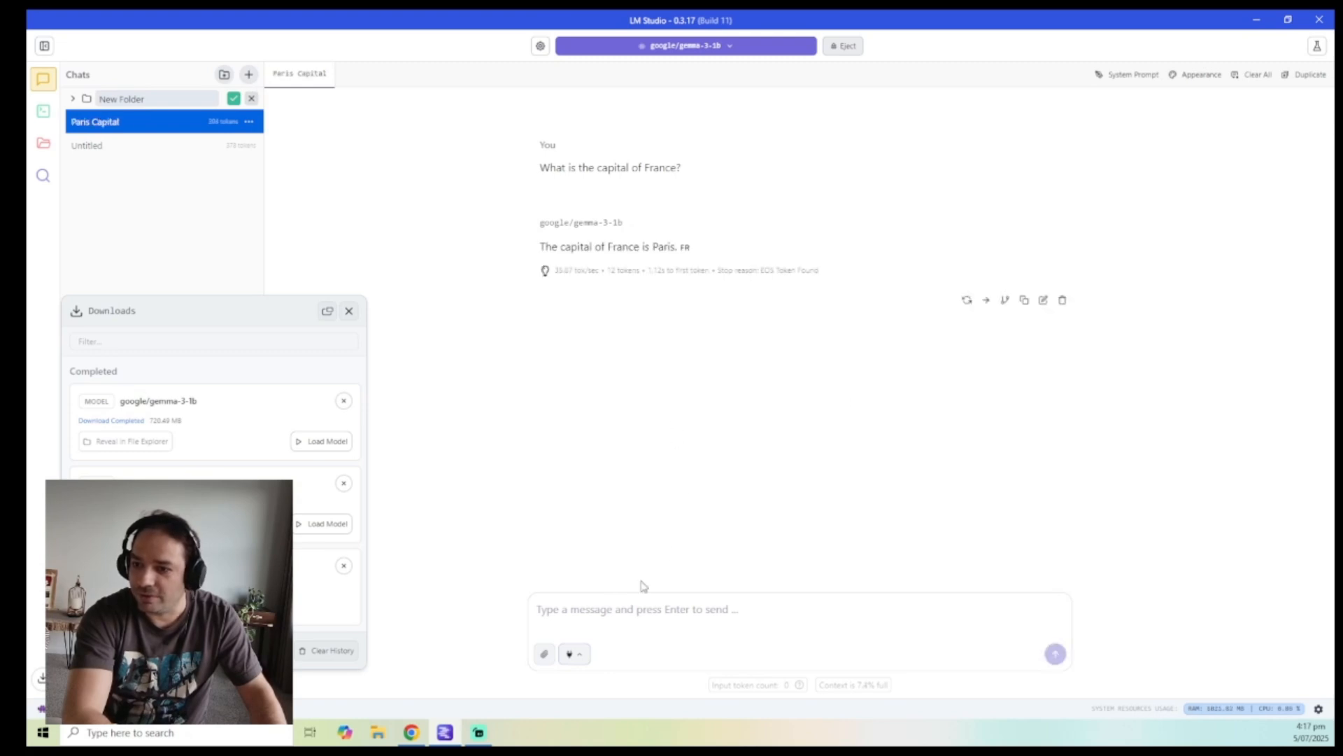
# - Send the message "tell me a story about Paris" in the Paris Capital chat
pyautogui.click(613, 603)
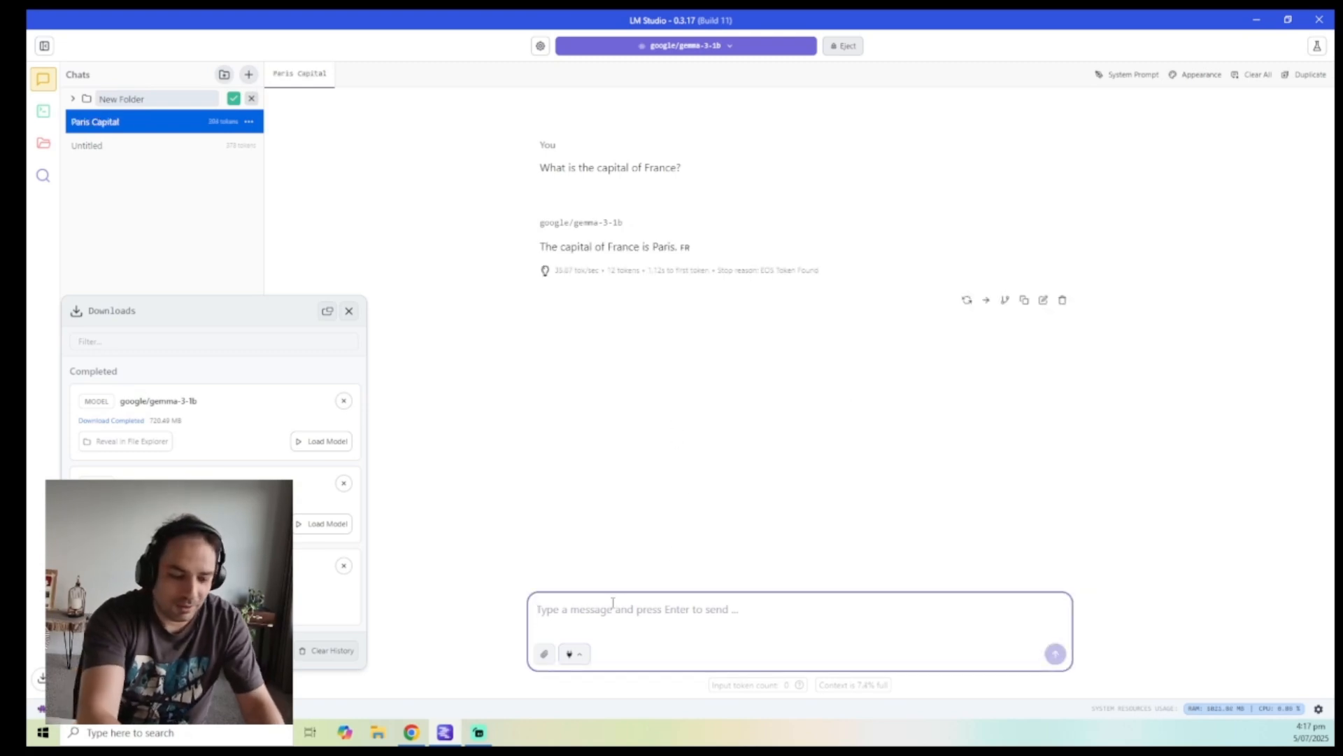
pyautogui.write('tell me a storu')
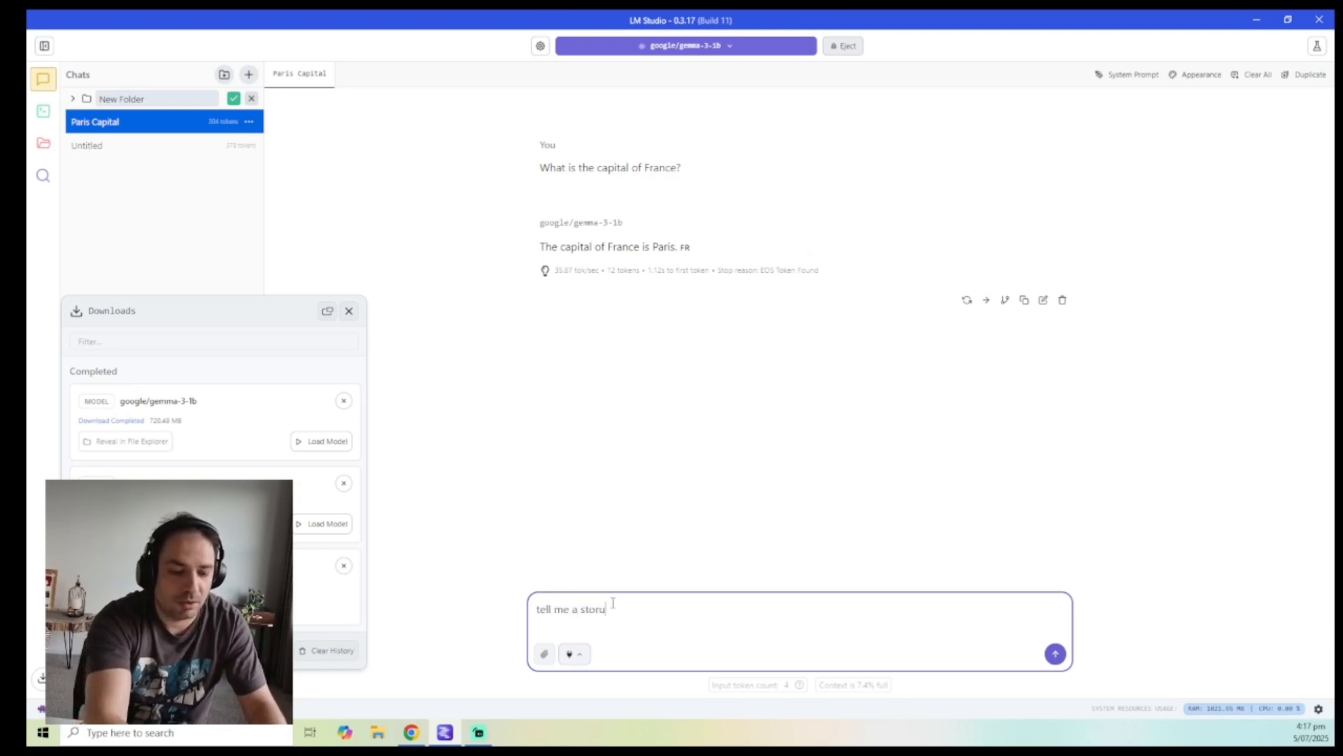
pyautogui.press('BackSpace')
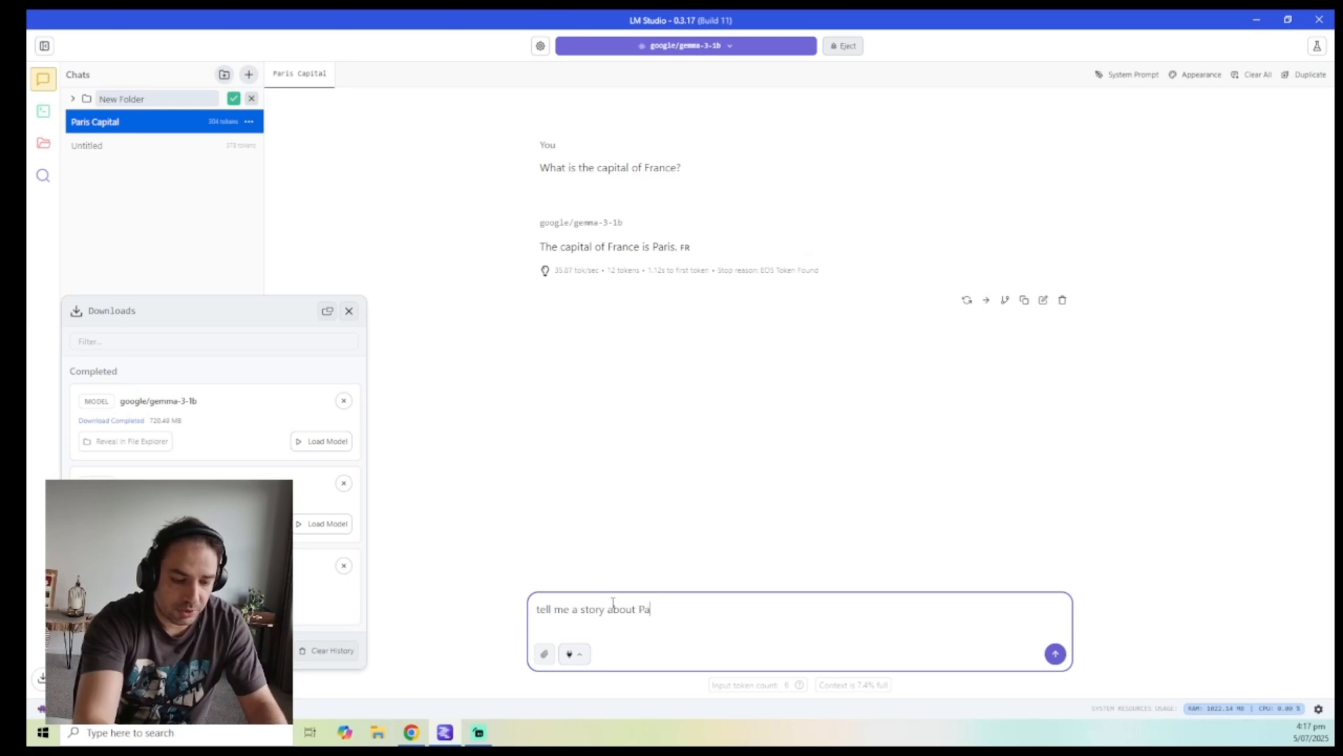
pyautogui.press('Return')
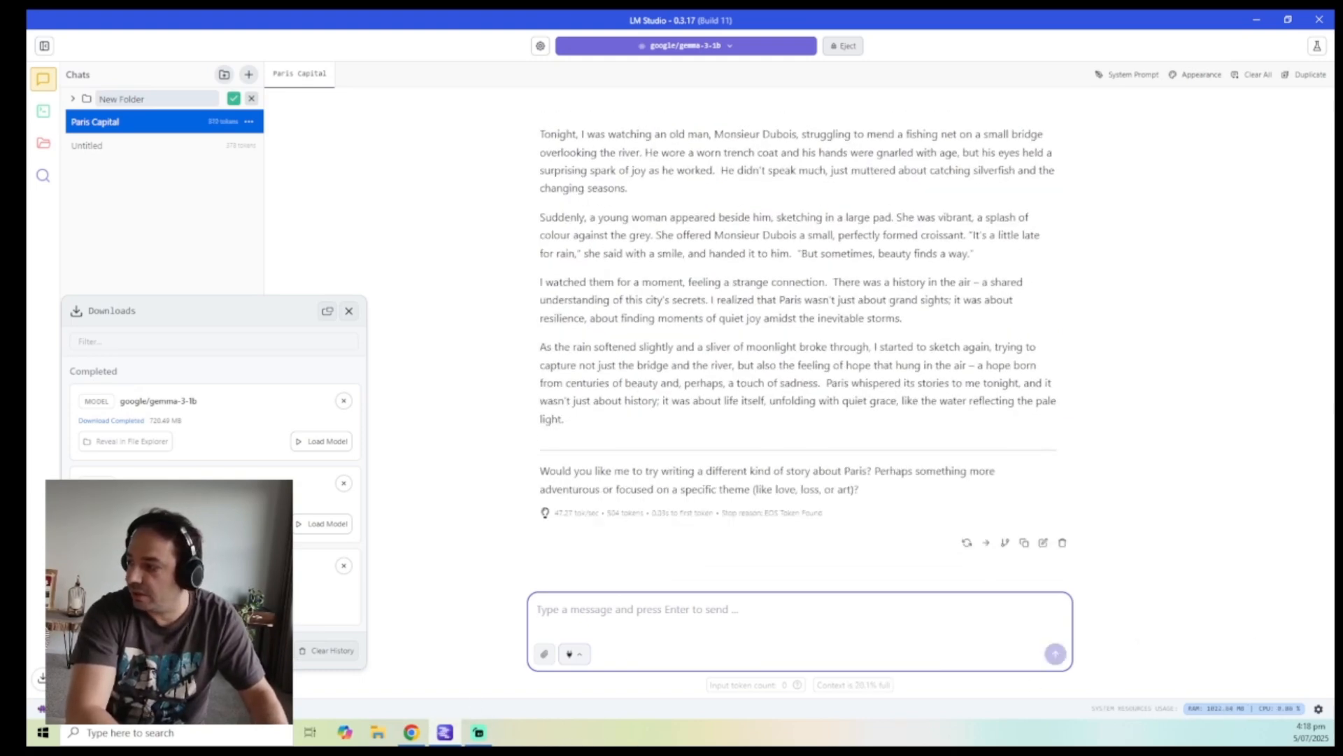
# - Ask "tell me another long story", monitor the NVIDIA GPU's load in Task Manager during generation, and stop the reply
pyautogui.hotkey('ctrl', 'shift', 'Escape')
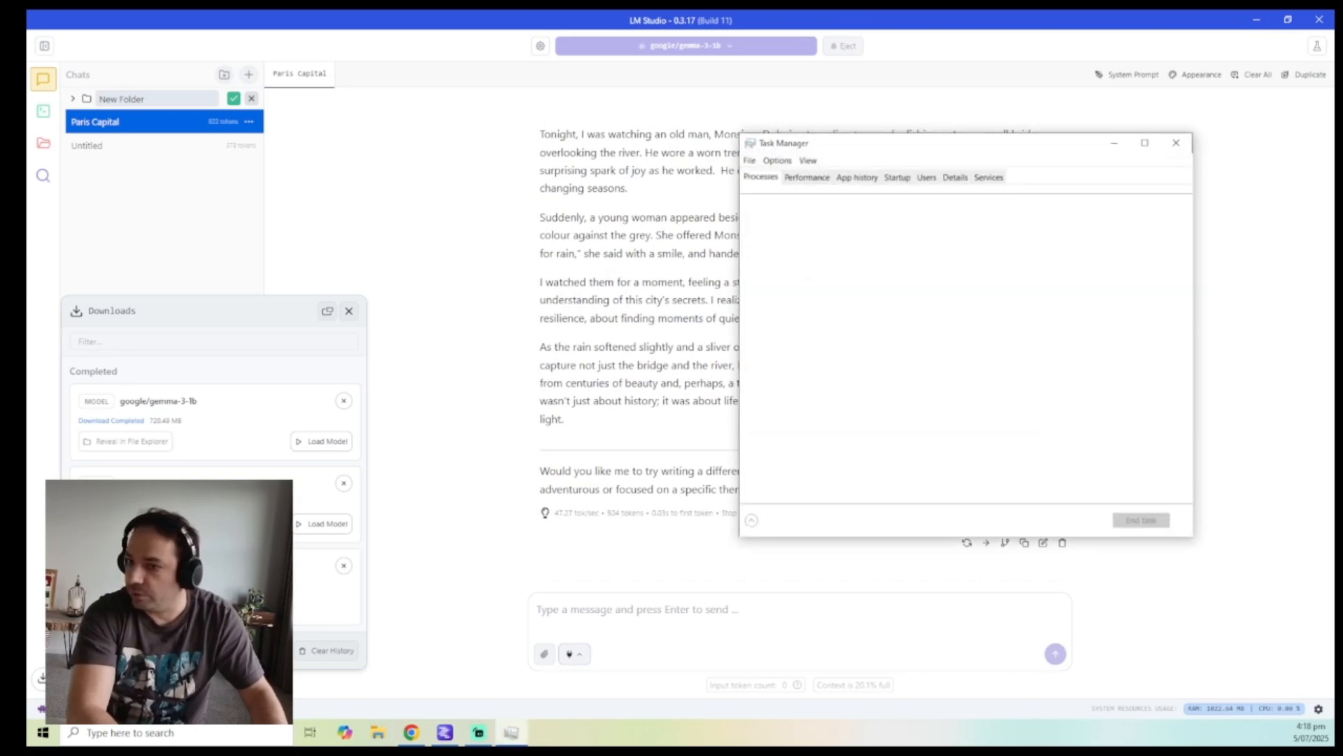
pyautogui.click(808, 178)
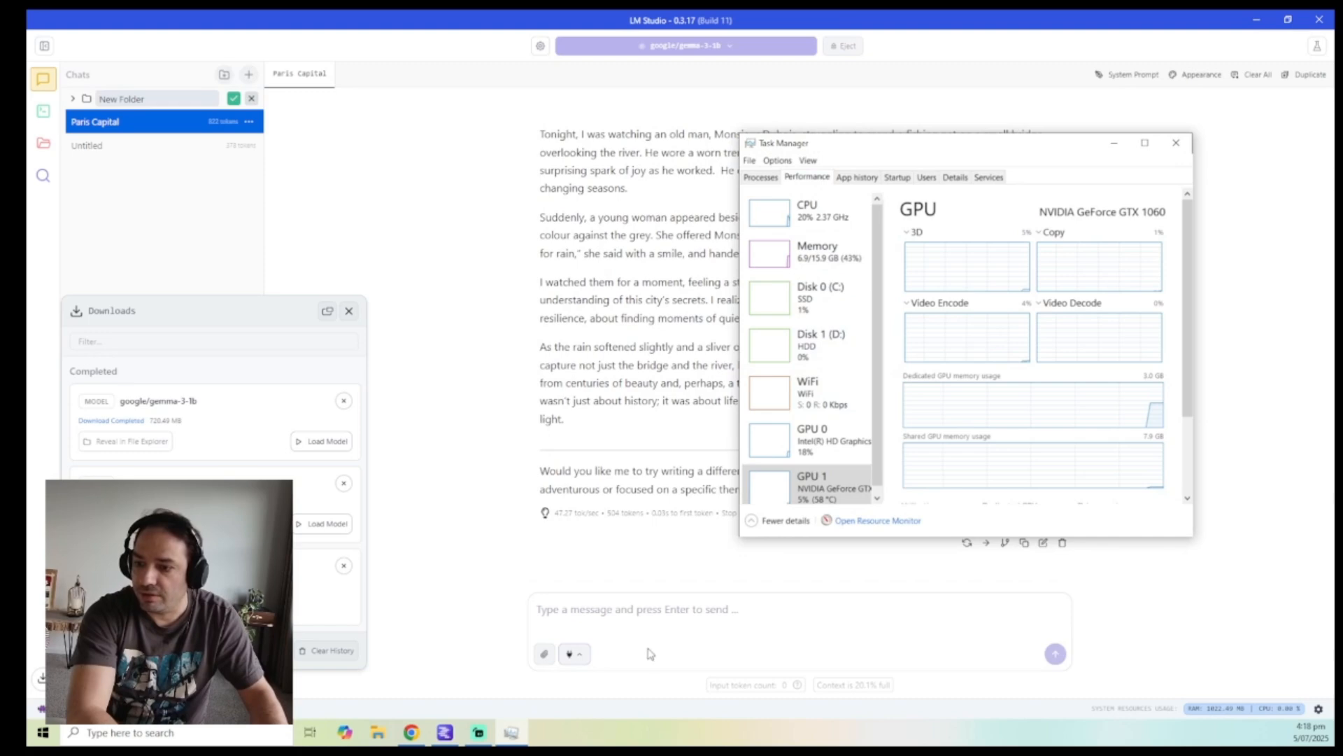
pyautogui.click(656, 608)
pyautogui.write('tell me another long story')
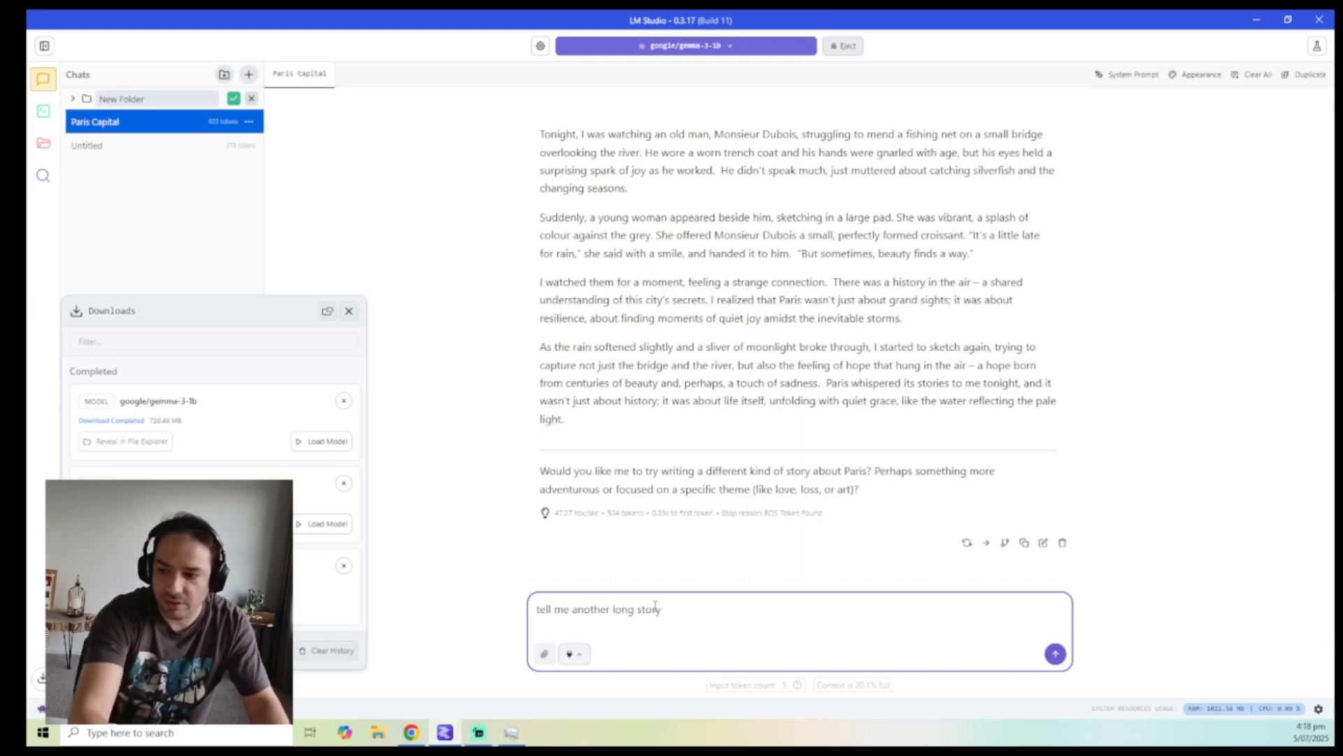
pyautogui.press('Return')
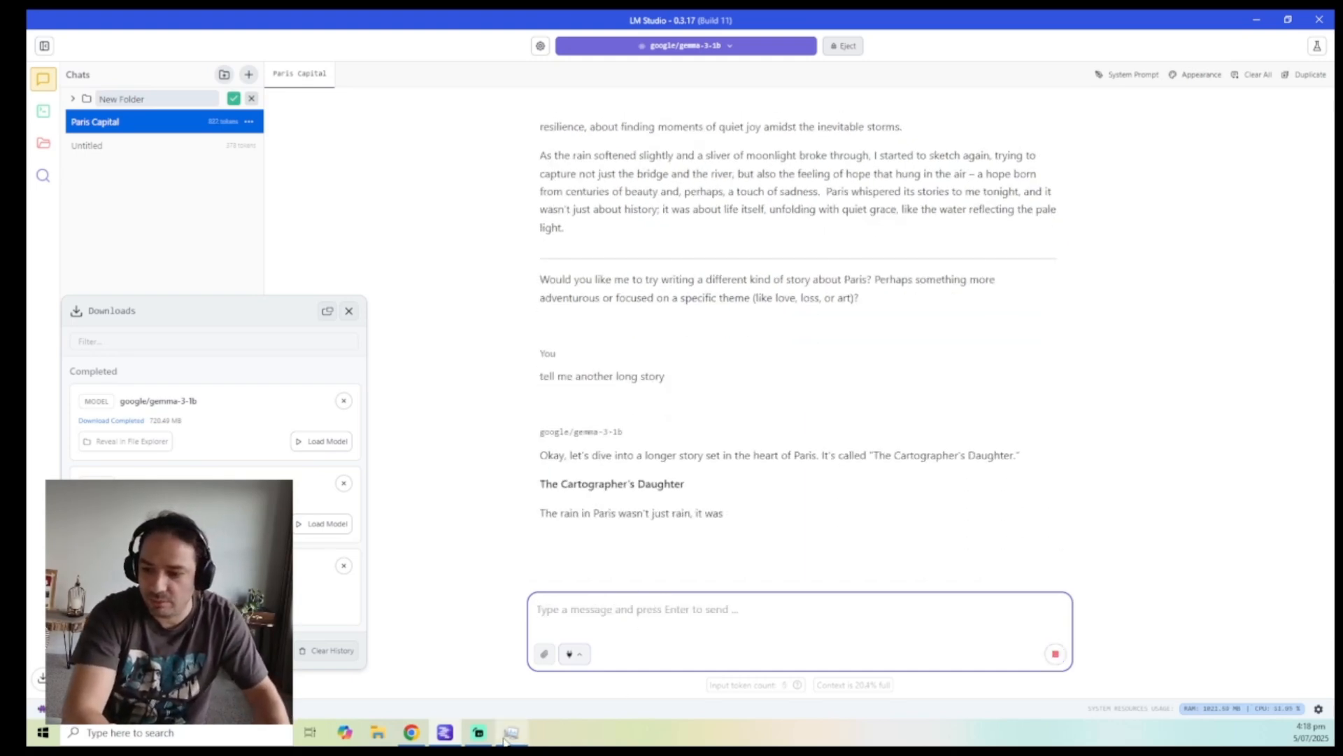
pyautogui.click(511, 732)
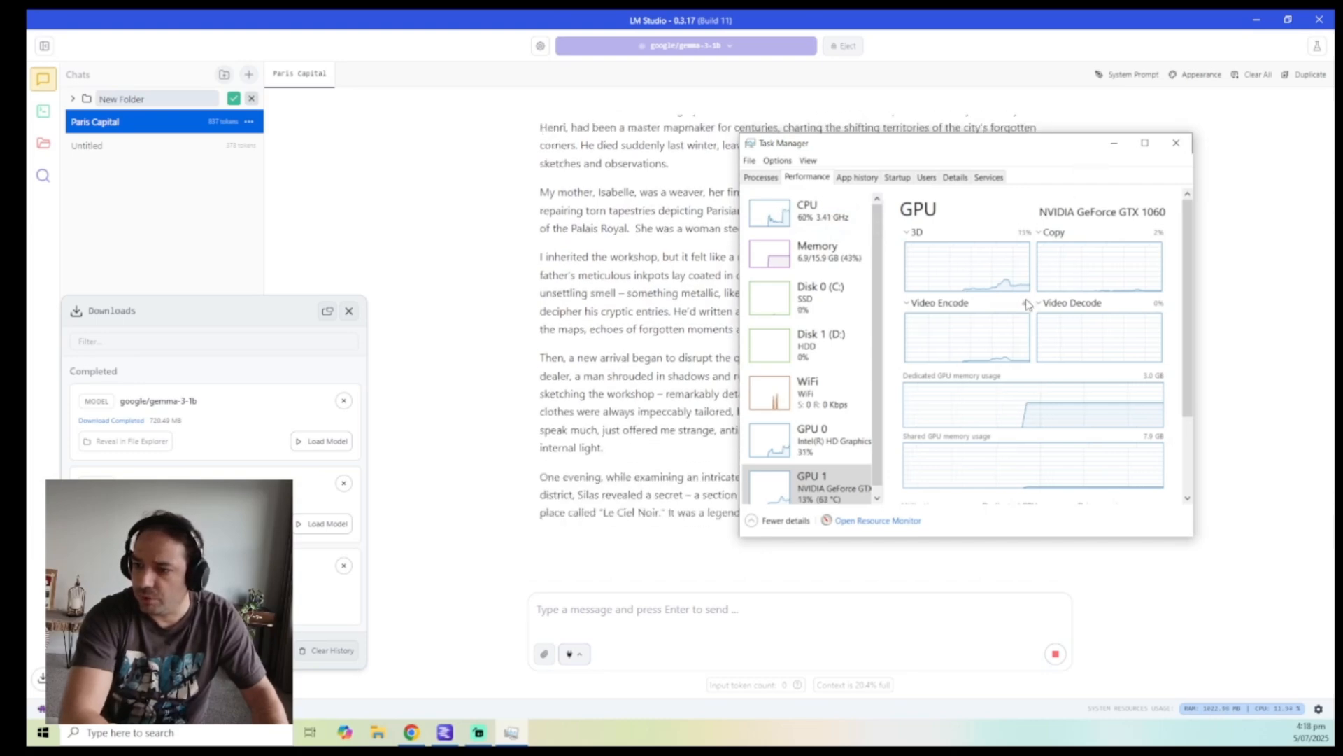
pyautogui.click(1114, 143)
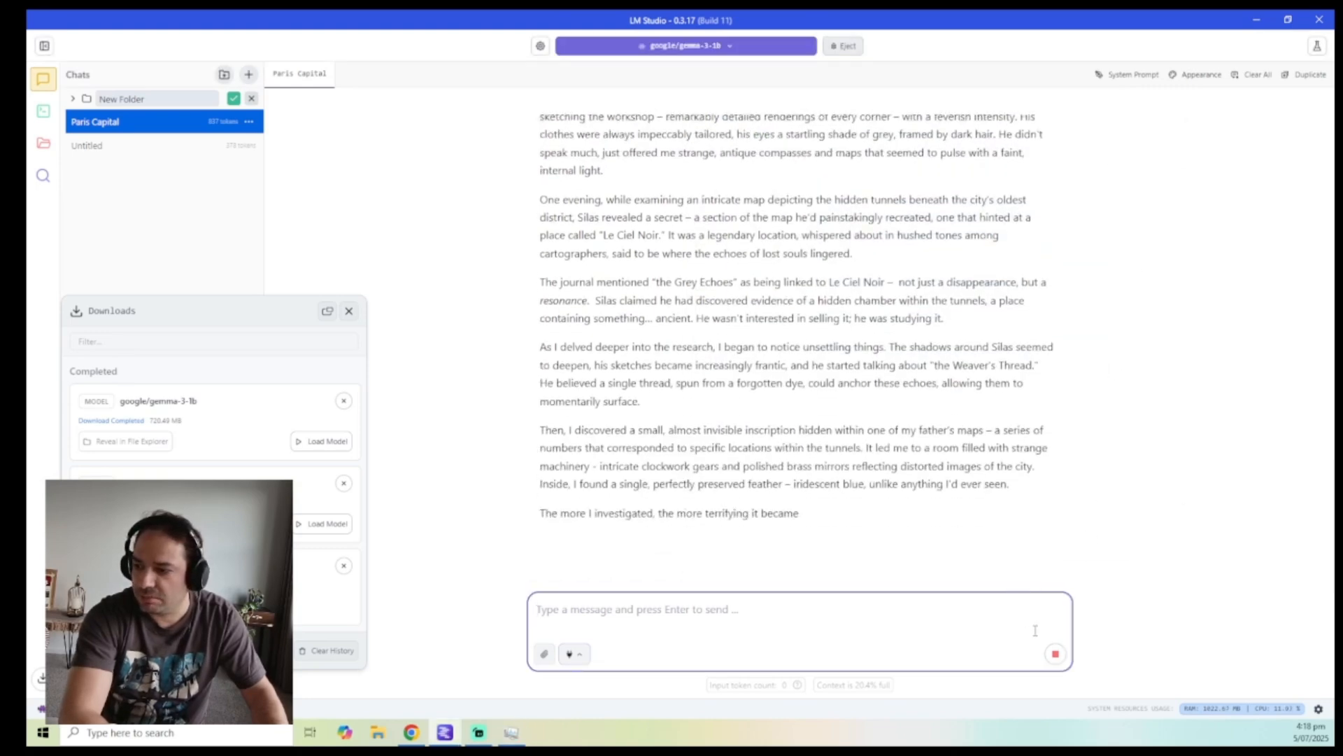
pyautogui.click(1055, 654)
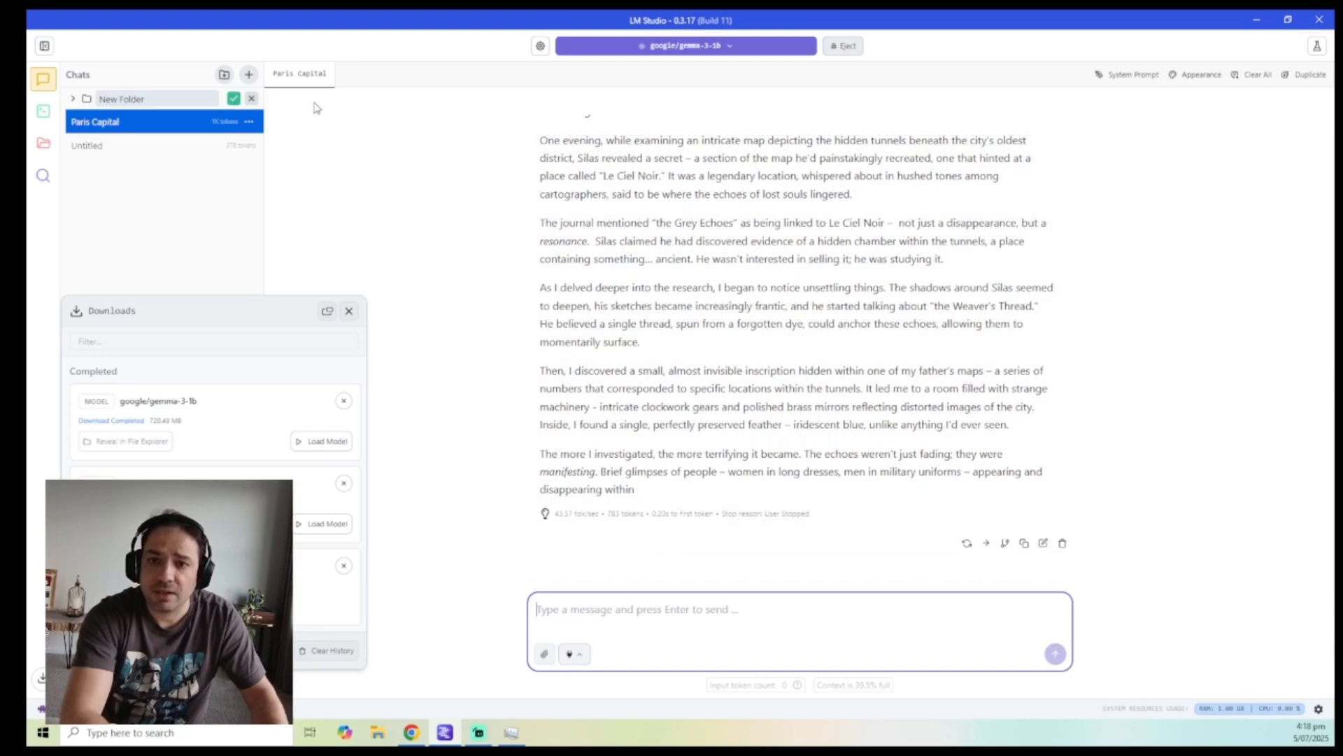
# - Close the downloads list and examine the loaded Gemma 3 1B model's preset and system prompt options in the developer view
pyautogui.click(348, 311)
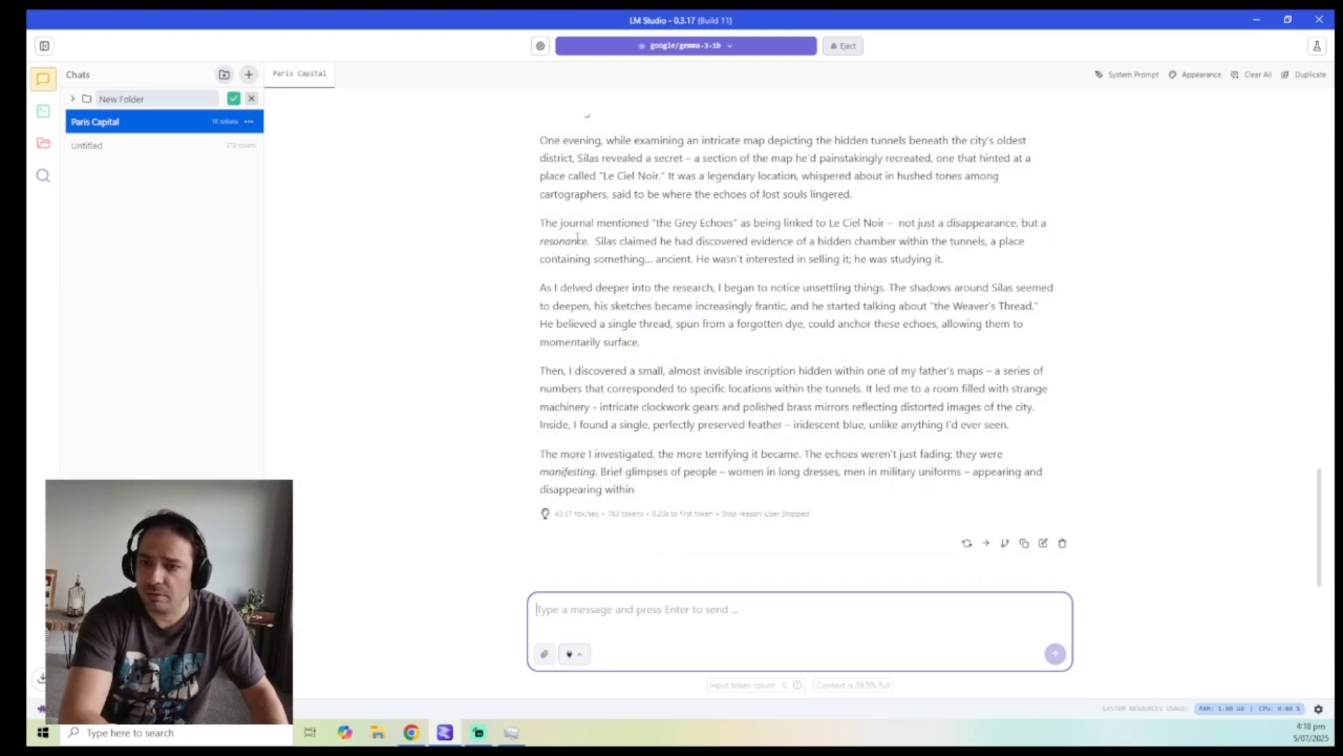
pyautogui.click(43, 110)
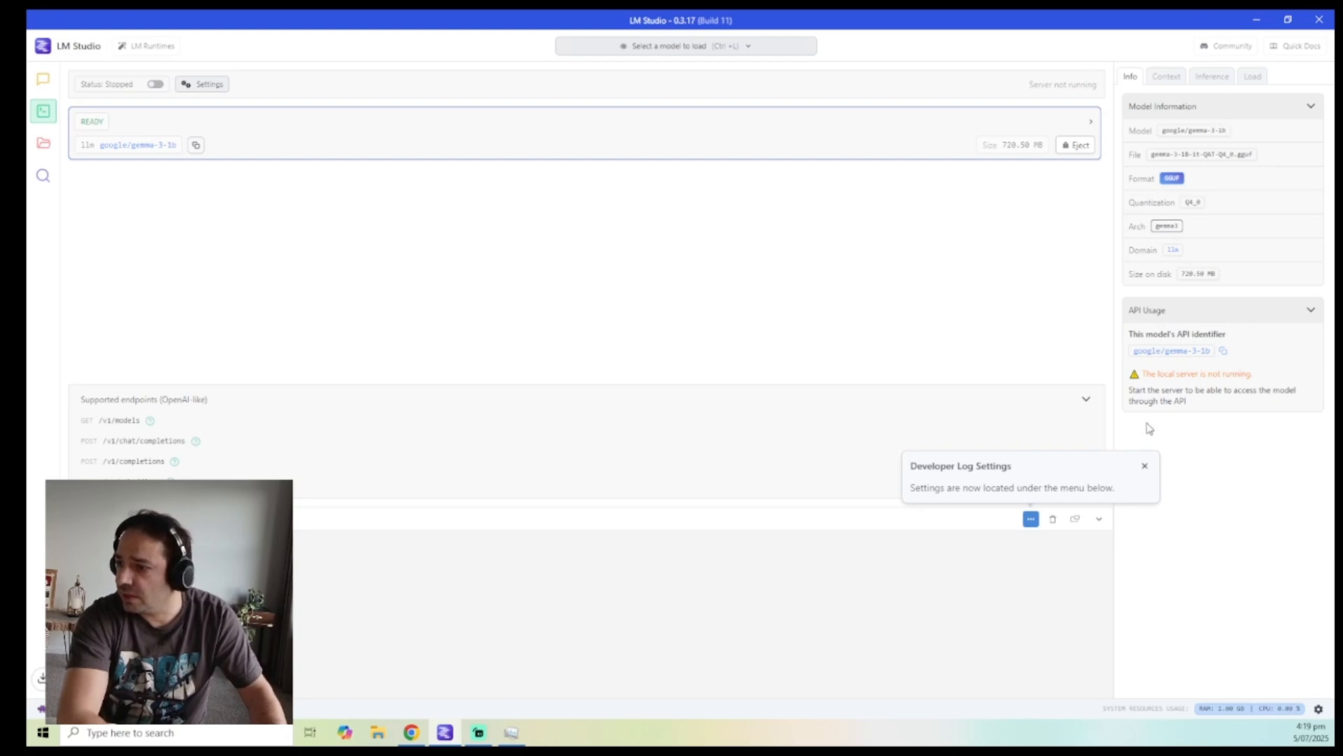
pyautogui.click(1147, 466)
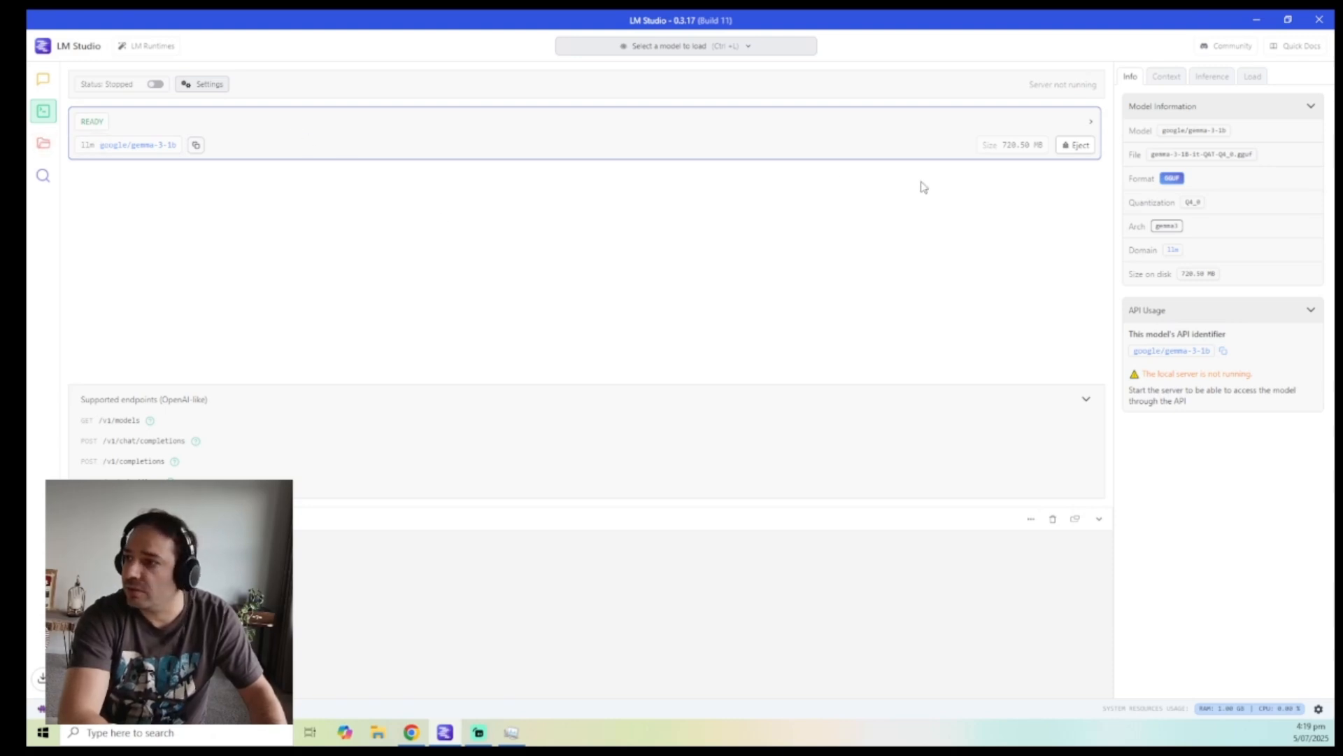
pyautogui.click(1177, 79)
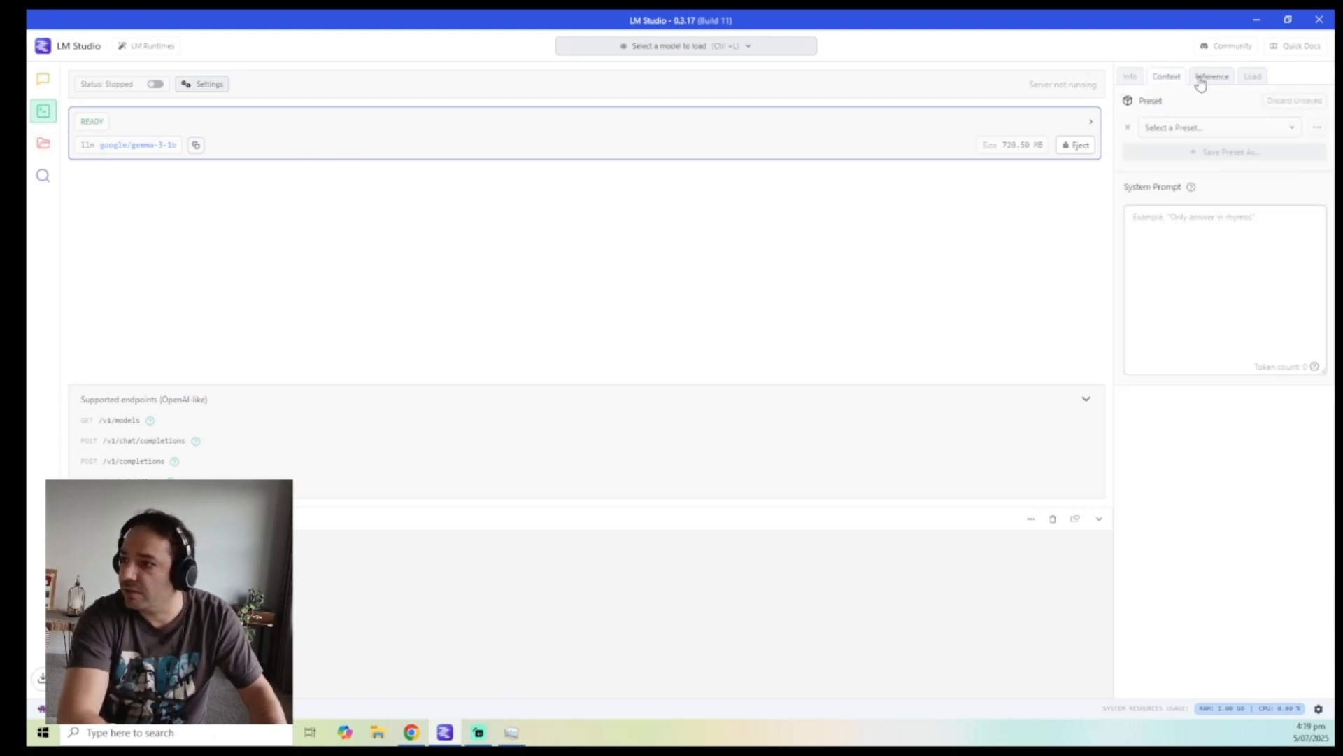
pyautogui.click(1207, 133)
pyautogui.click(1208, 133)
pyautogui.click(1199, 230)
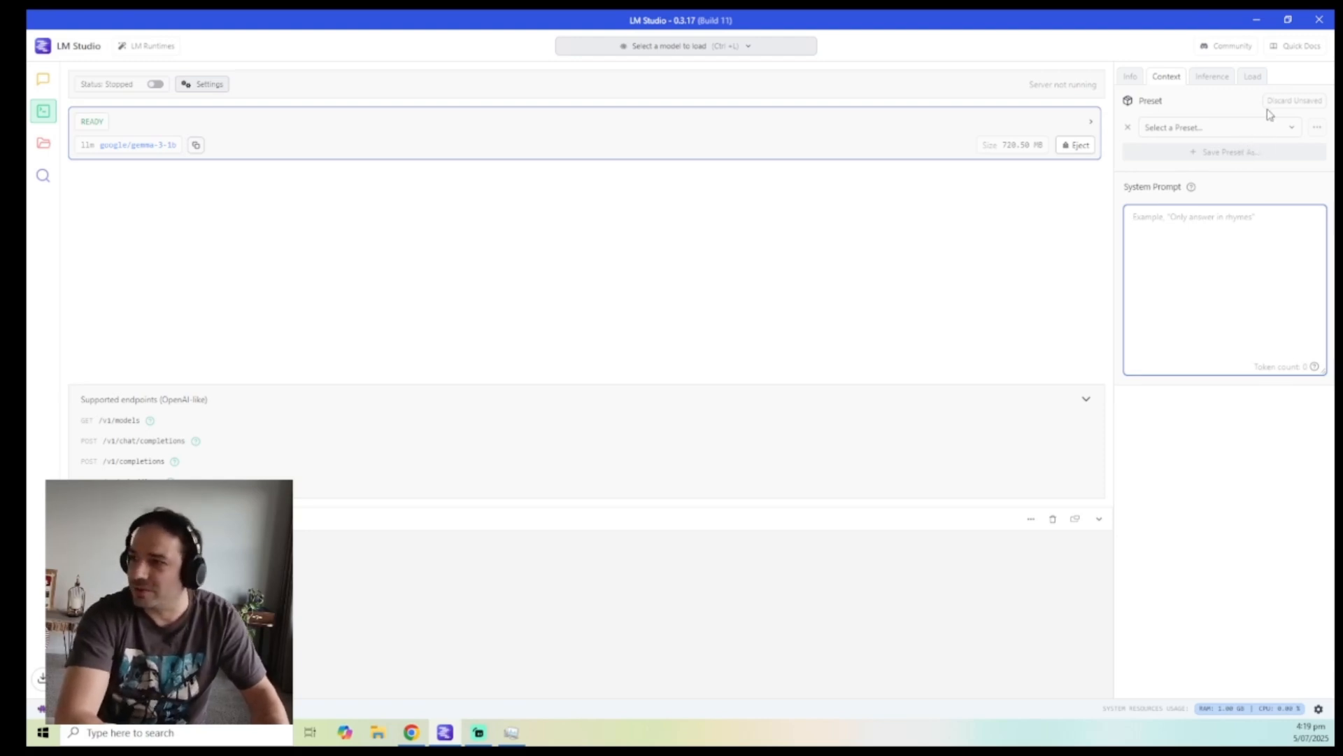
# - Examine the inference, sampling, structured output and speculative decoding settings, trying a temperature of 0.7 and returning it to 0.8
pyautogui.click(1211, 78)
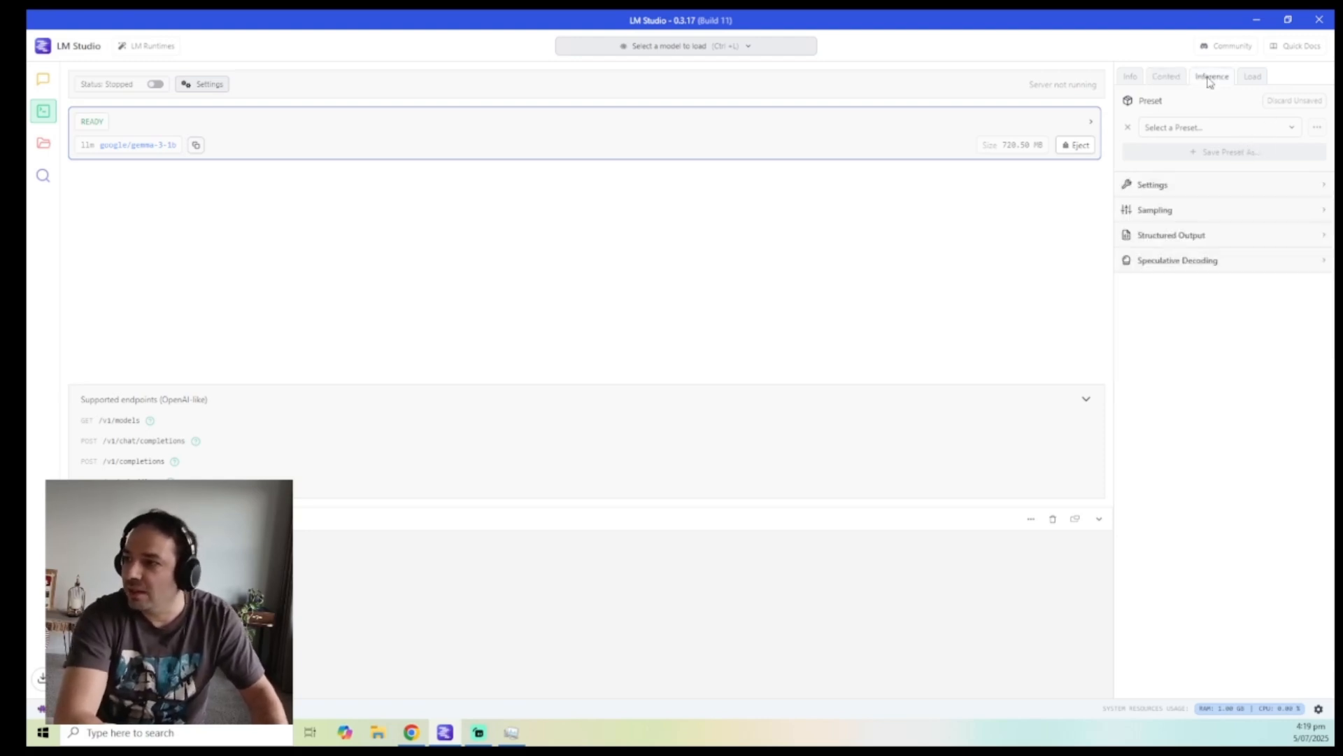
pyautogui.click(1165, 193)
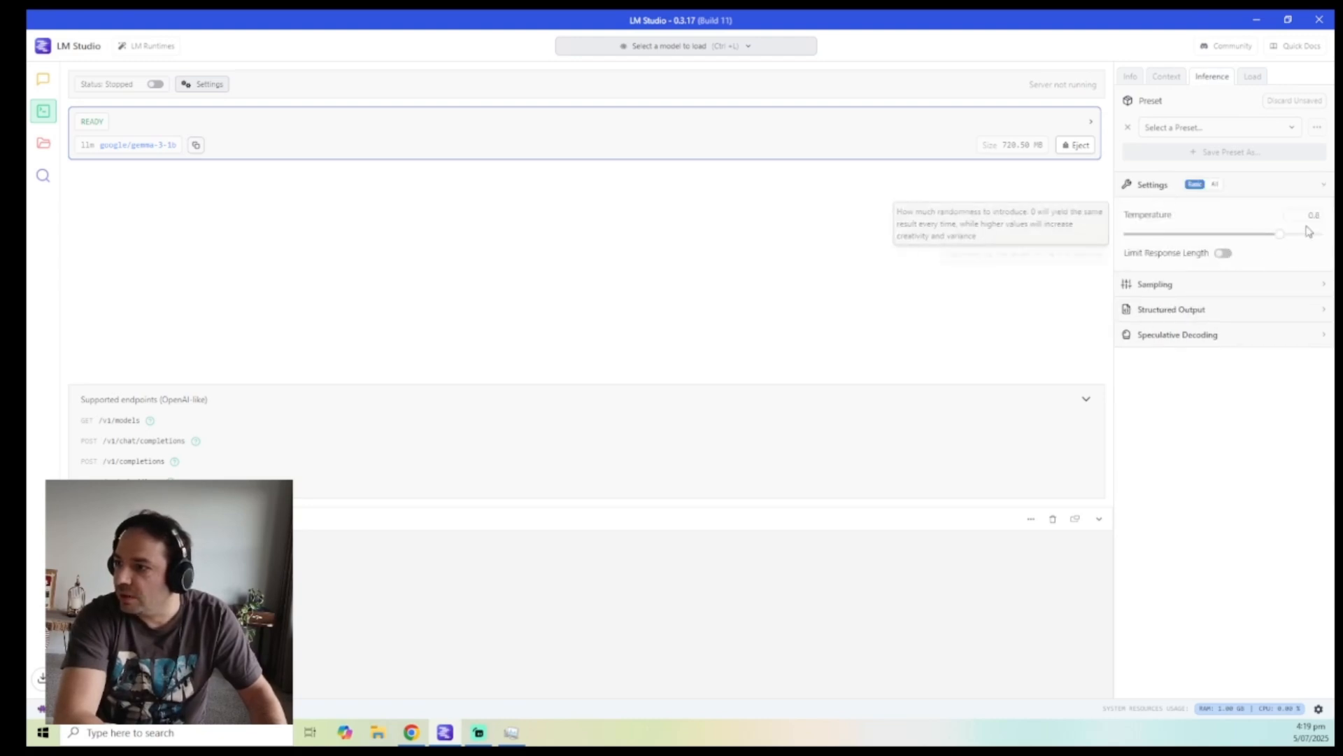
pyautogui.moveTo(1282, 237)
pyautogui.mouseDown()
pyautogui.moveTo(1181, 243)
pyautogui.moveTo(1259, 250)
pyautogui.mouseUp()
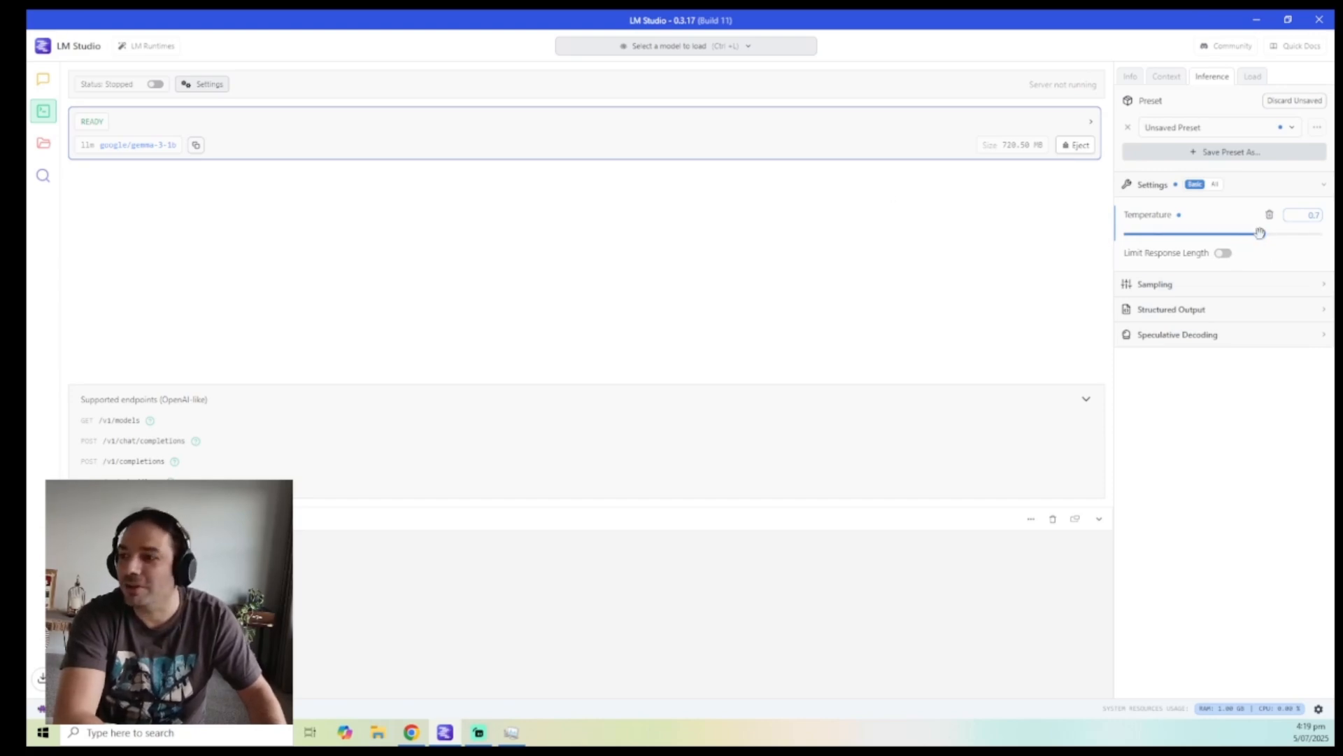
pyautogui.click(1248, 289)
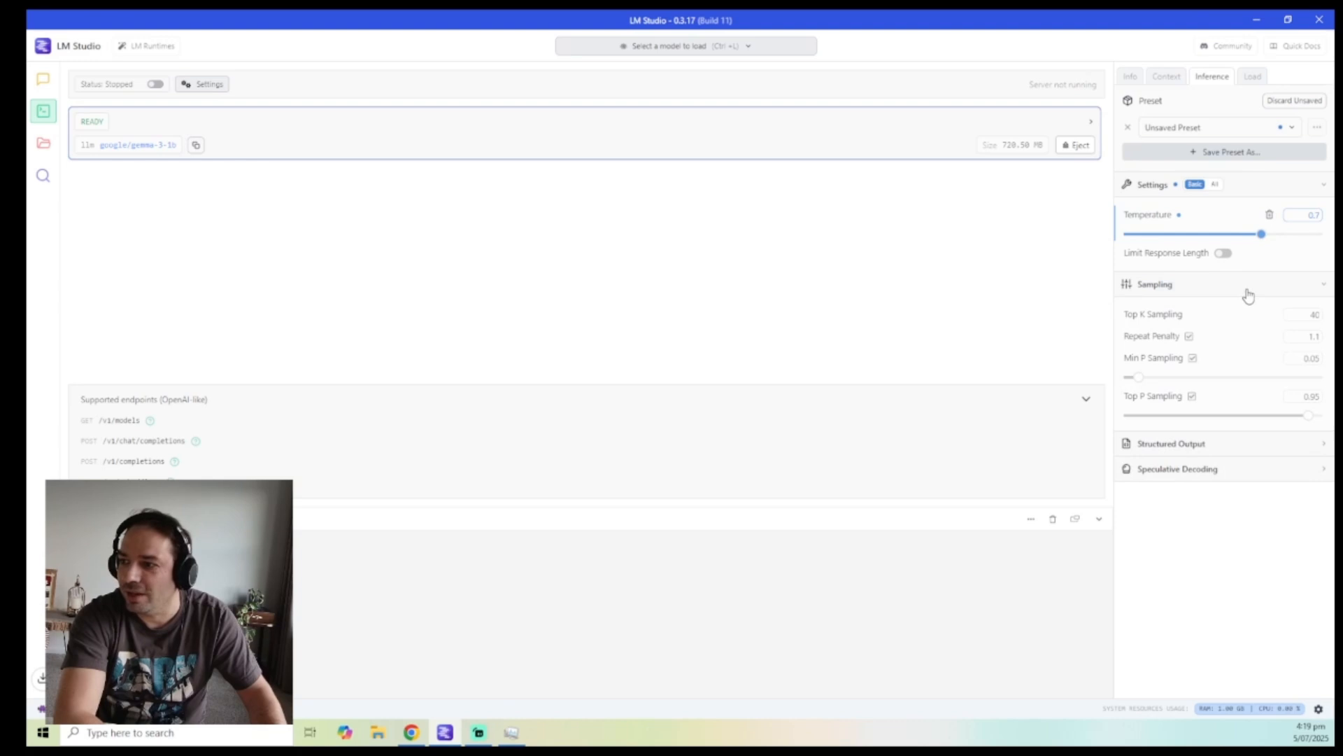
pyautogui.click(1190, 448)
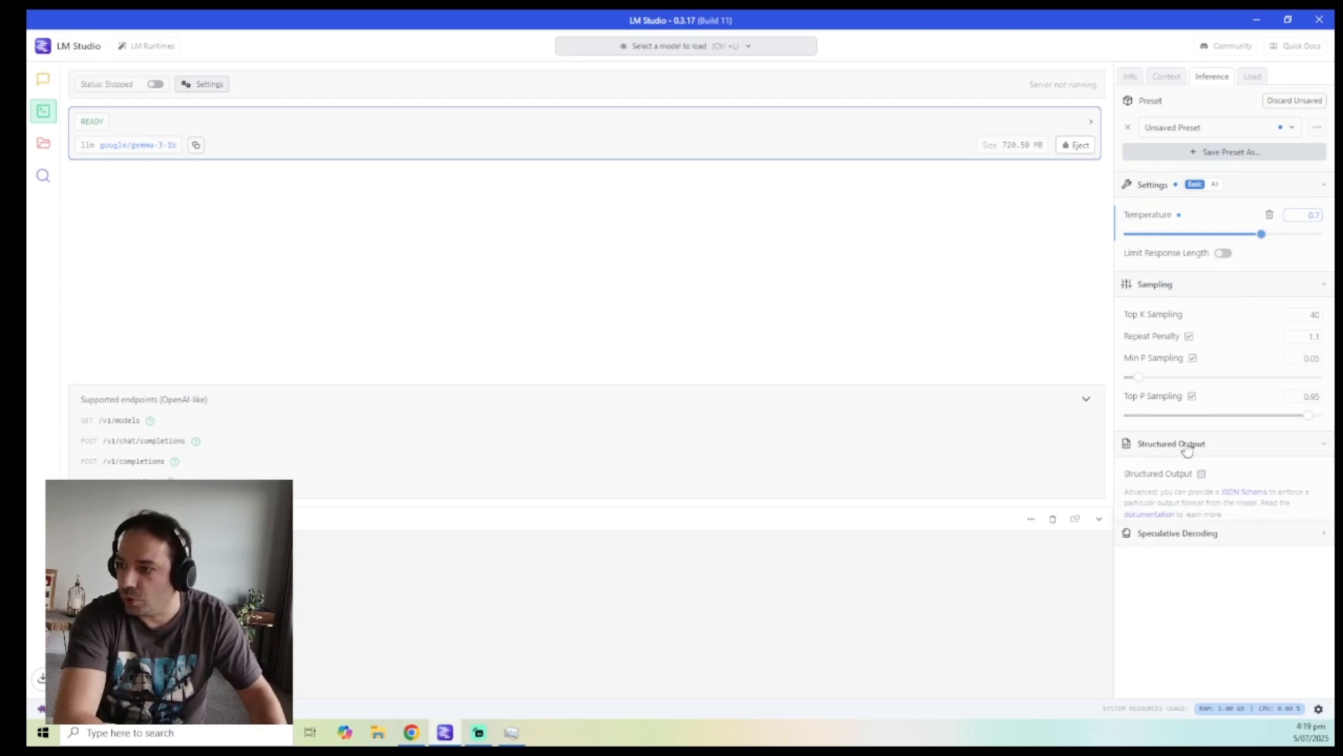
pyautogui.click(1173, 552)
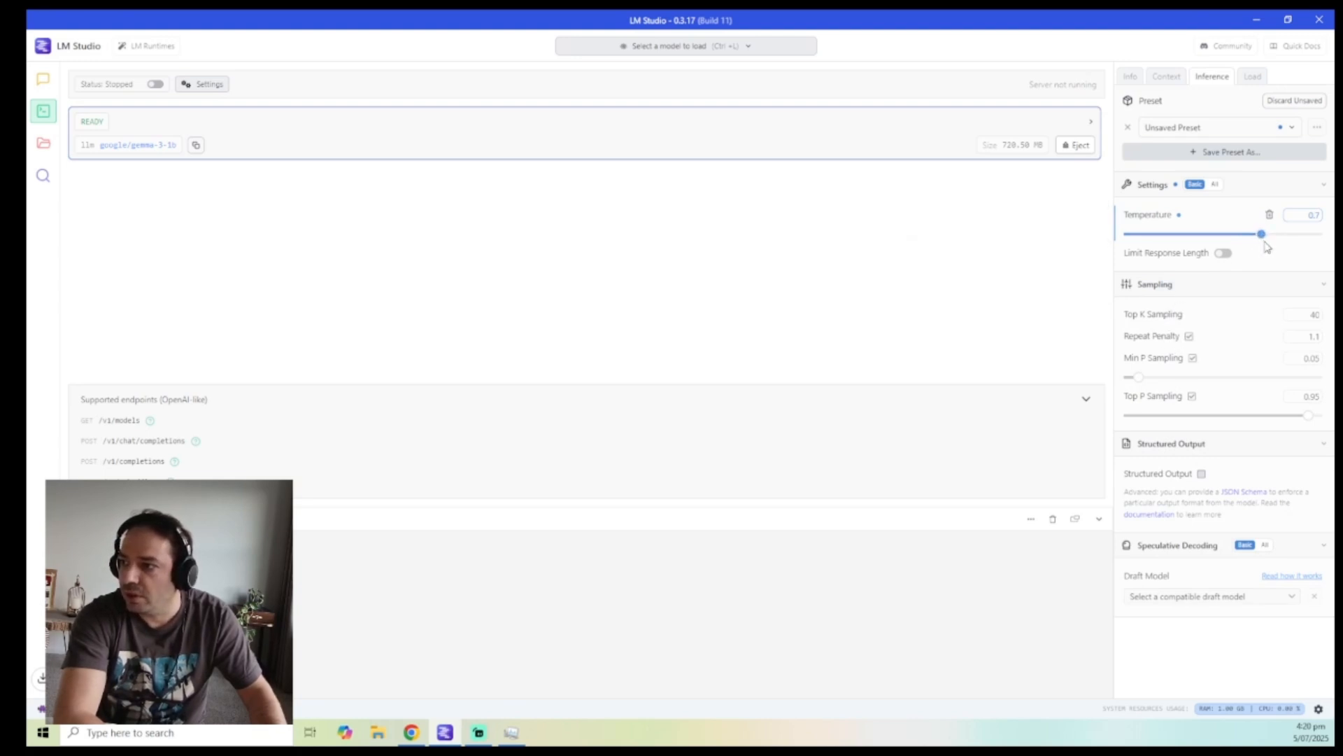
pyautogui.moveTo(1264, 235); pyautogui.dragTo(1282, 244)
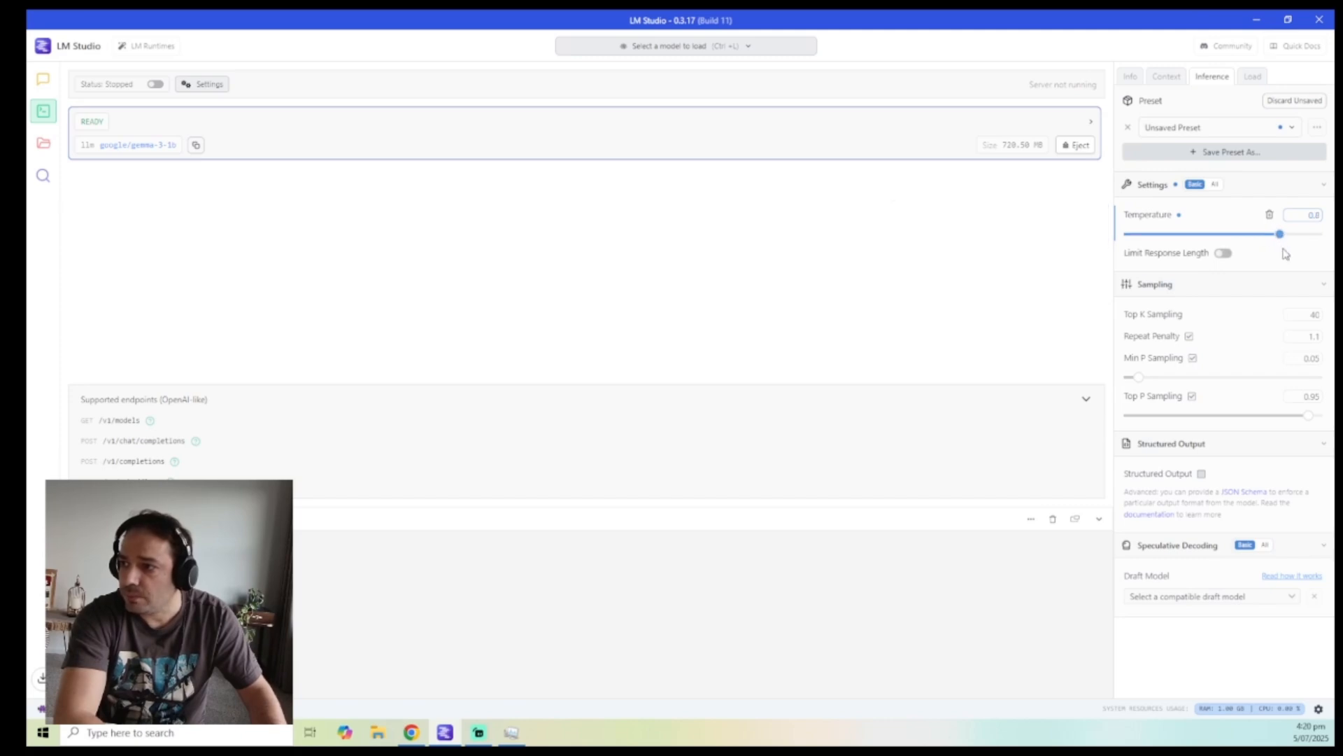
# - Set the CPU thread pool size to 4 in the model's load settings, reload the model, and inspect the context length
pyautogui.click(1254, 78)
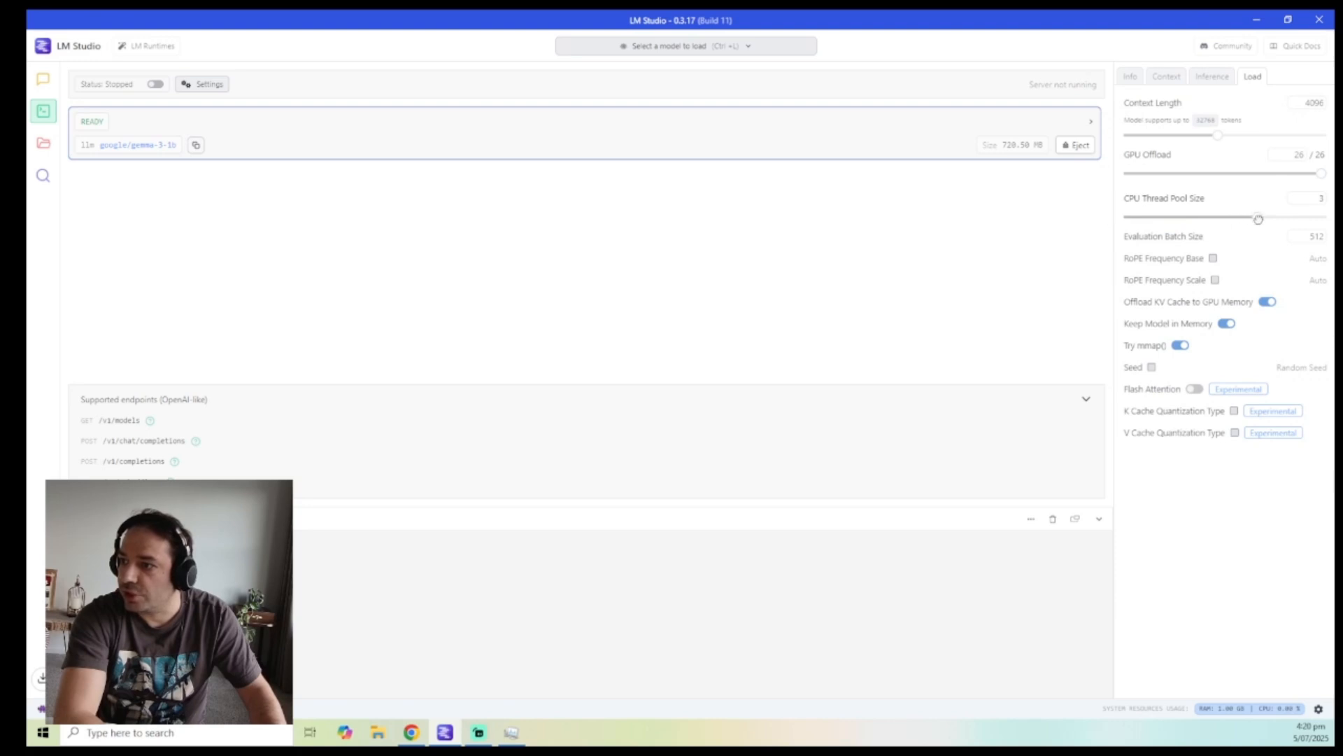
pyautogui.moveTo(1259, 219); pyautogui.dragTo(1328, 226)
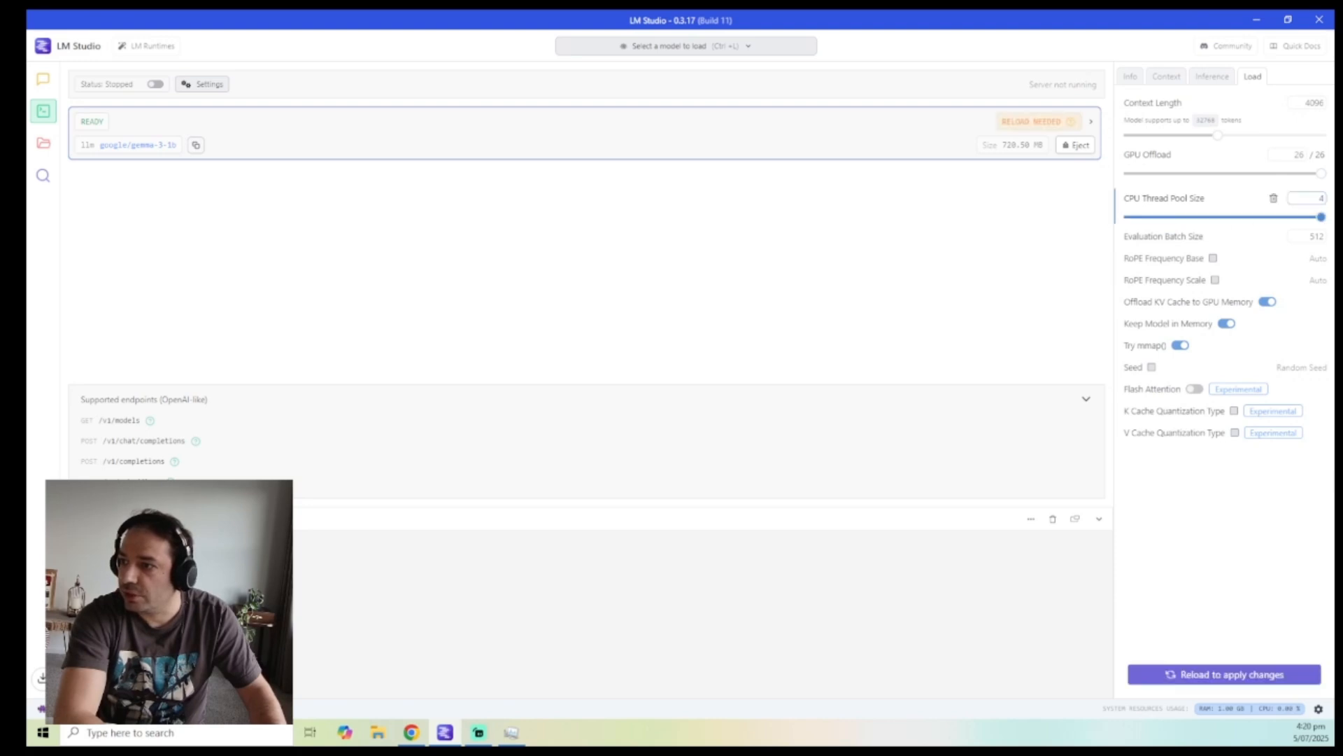
pyautogui.click(1235, 675)
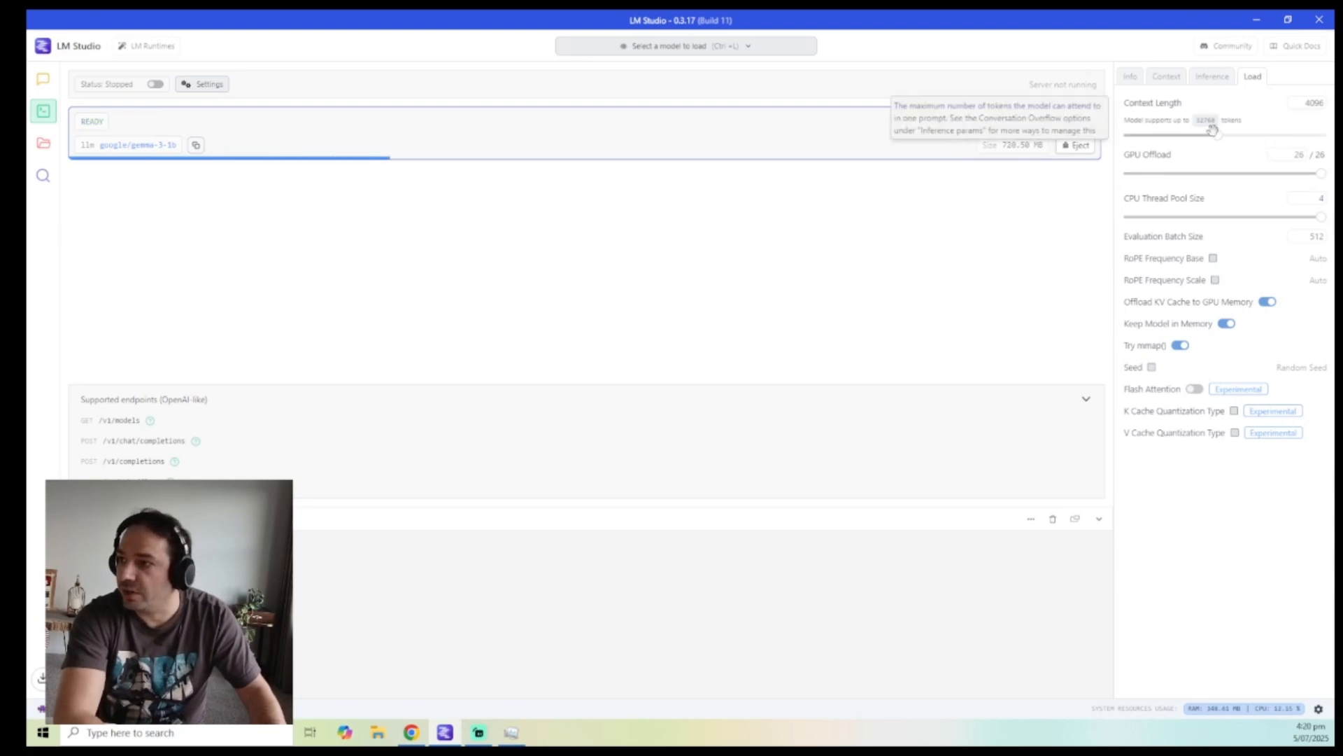
pyautogui.doubleClick(1314, 103)
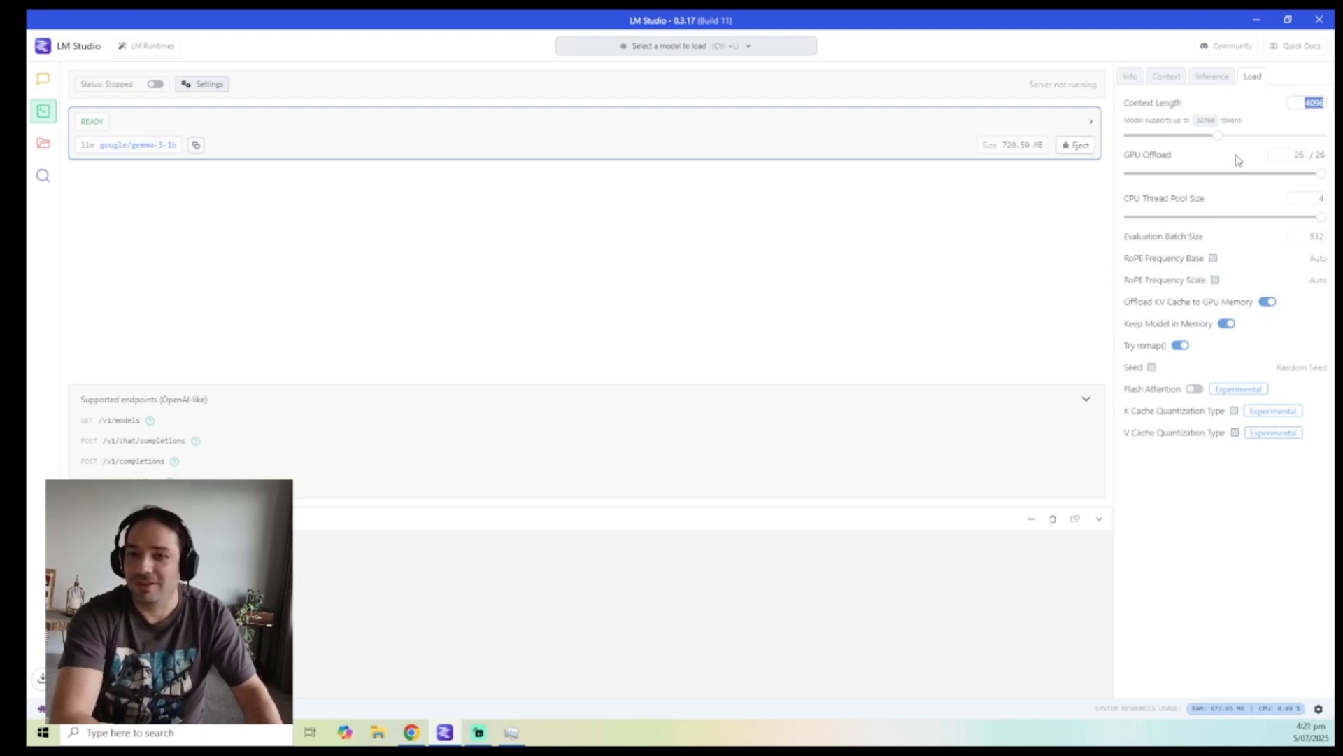
pyautogui.moveTo(1238, 159)
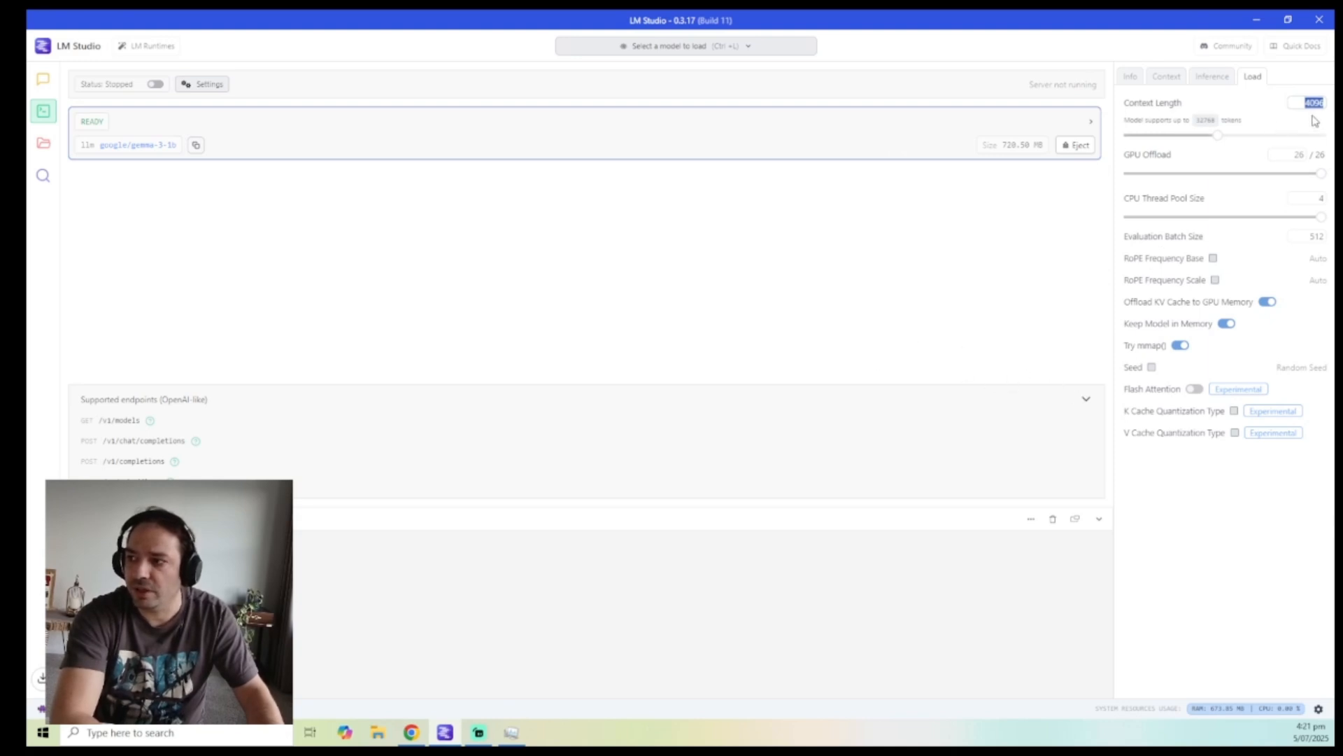
# - Return to the chats, create a new chat, and read the information on file attachments and RAG
pyautogui.click(44, 84)
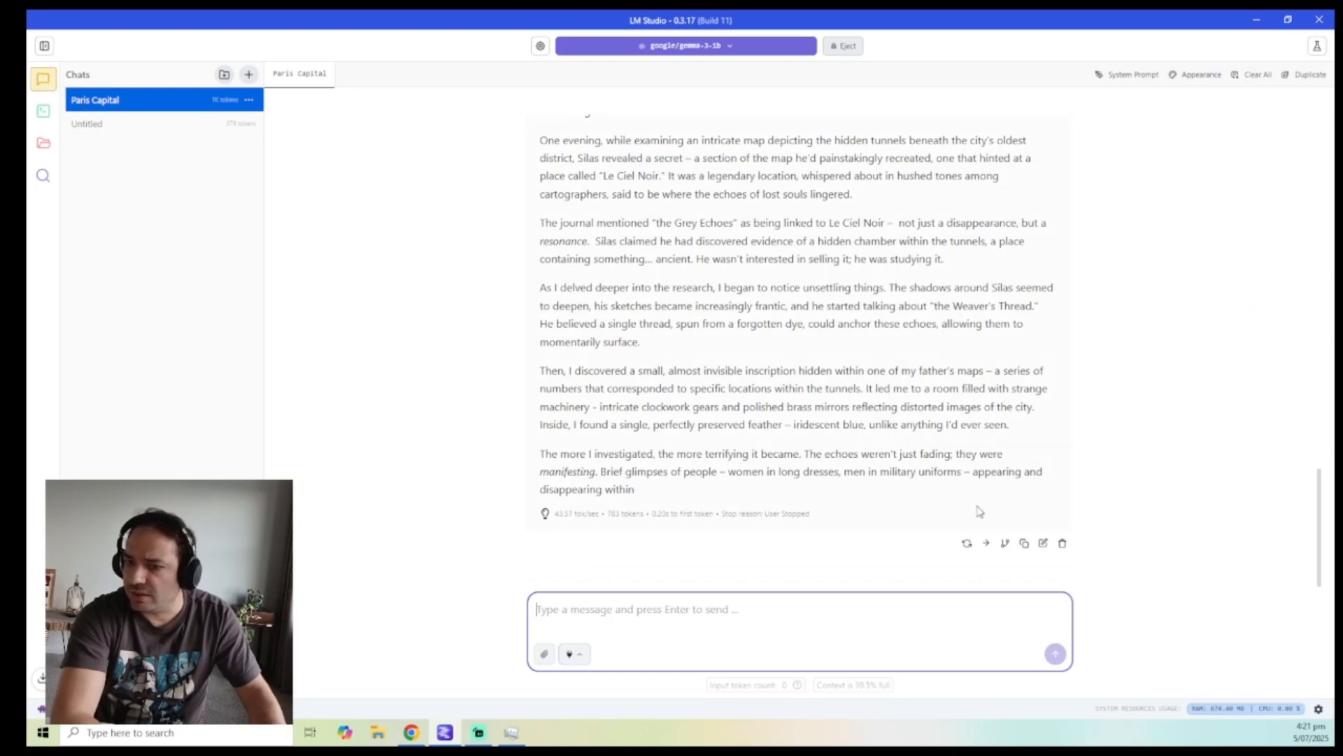
pyautogui.click(249, 74)
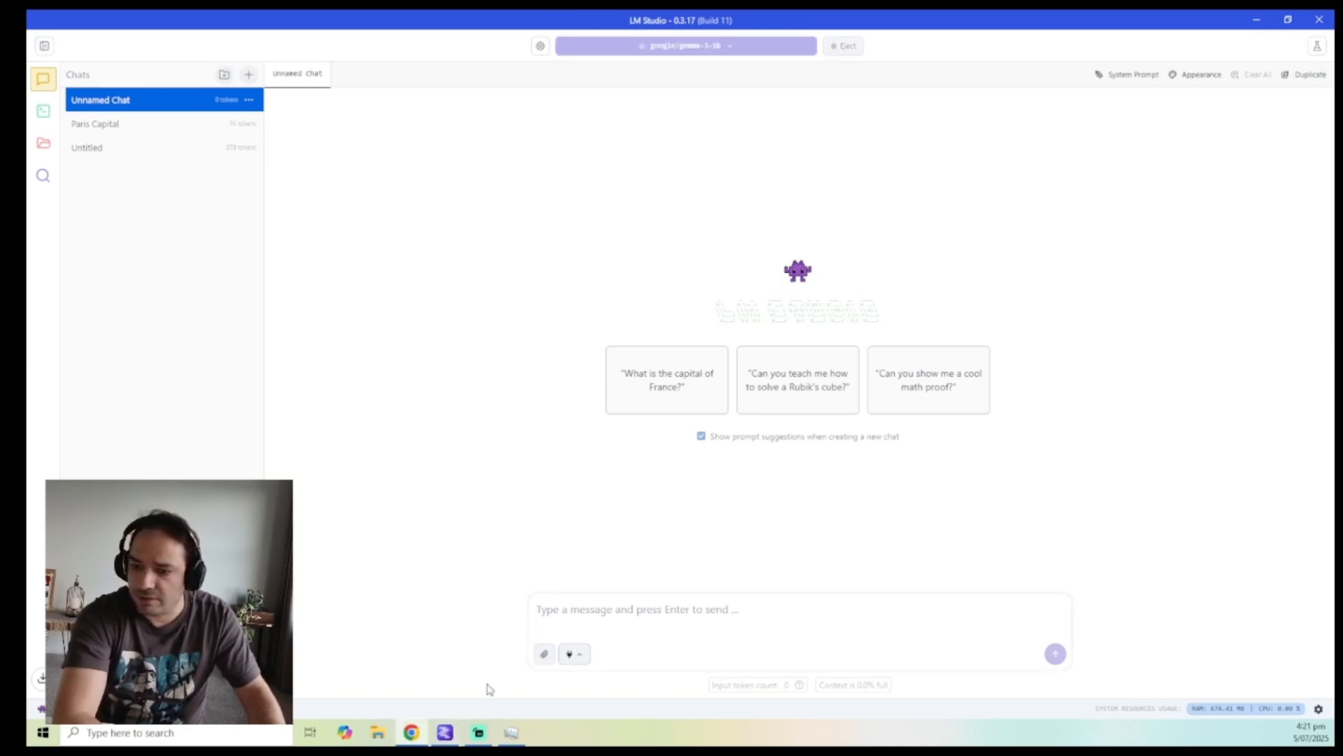
pyautogui.click(545, 653)
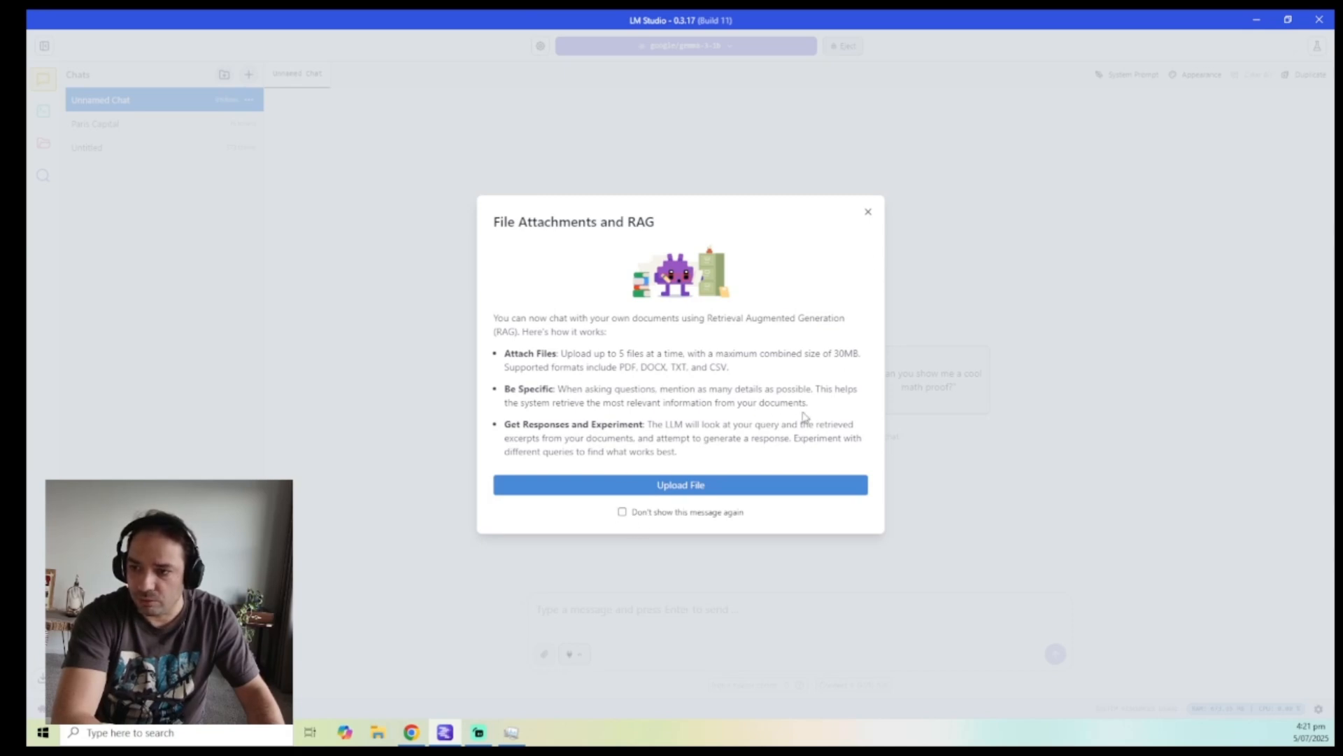
pyautogui.click(867, 212)
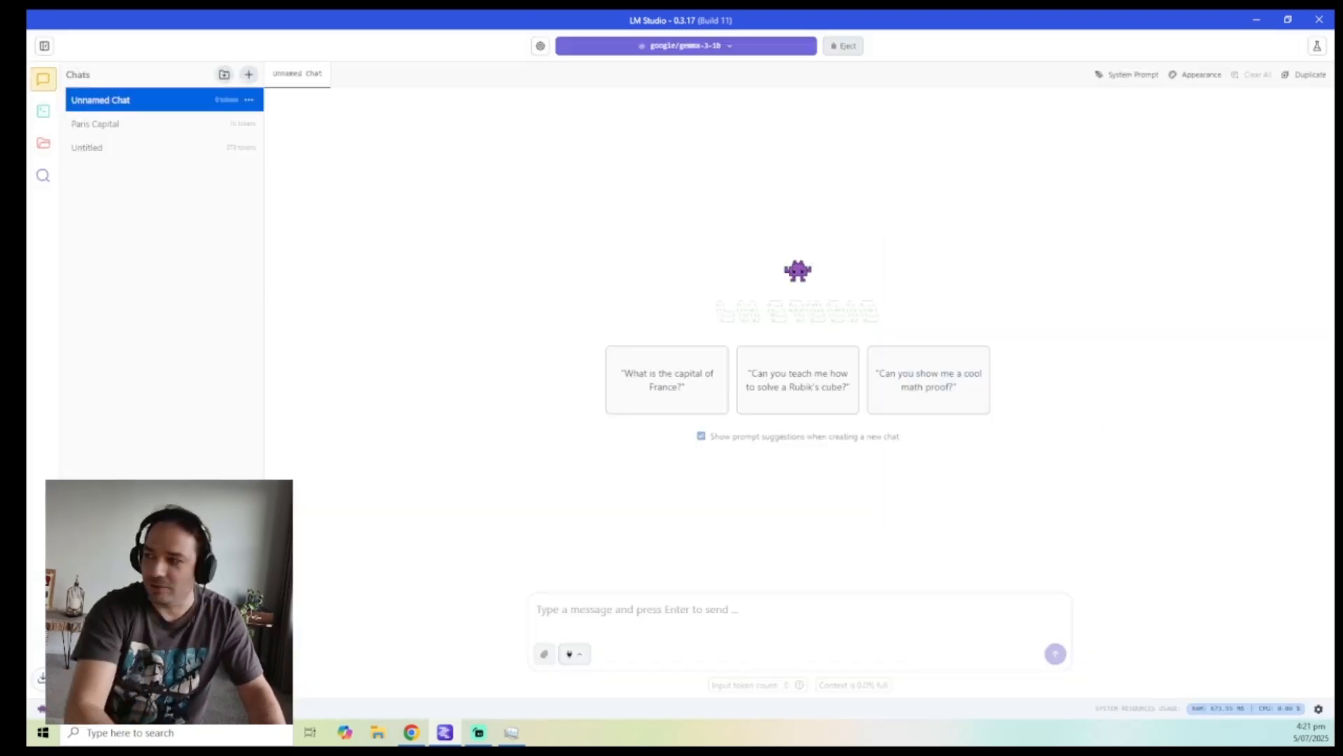
# - Switch to Chrome and open the PDF of the ScienceDirect article on virtual reality for safety training, using Chrome's viewer and passing the human verification
pyautogui.hotkey('alt', 'Tab')
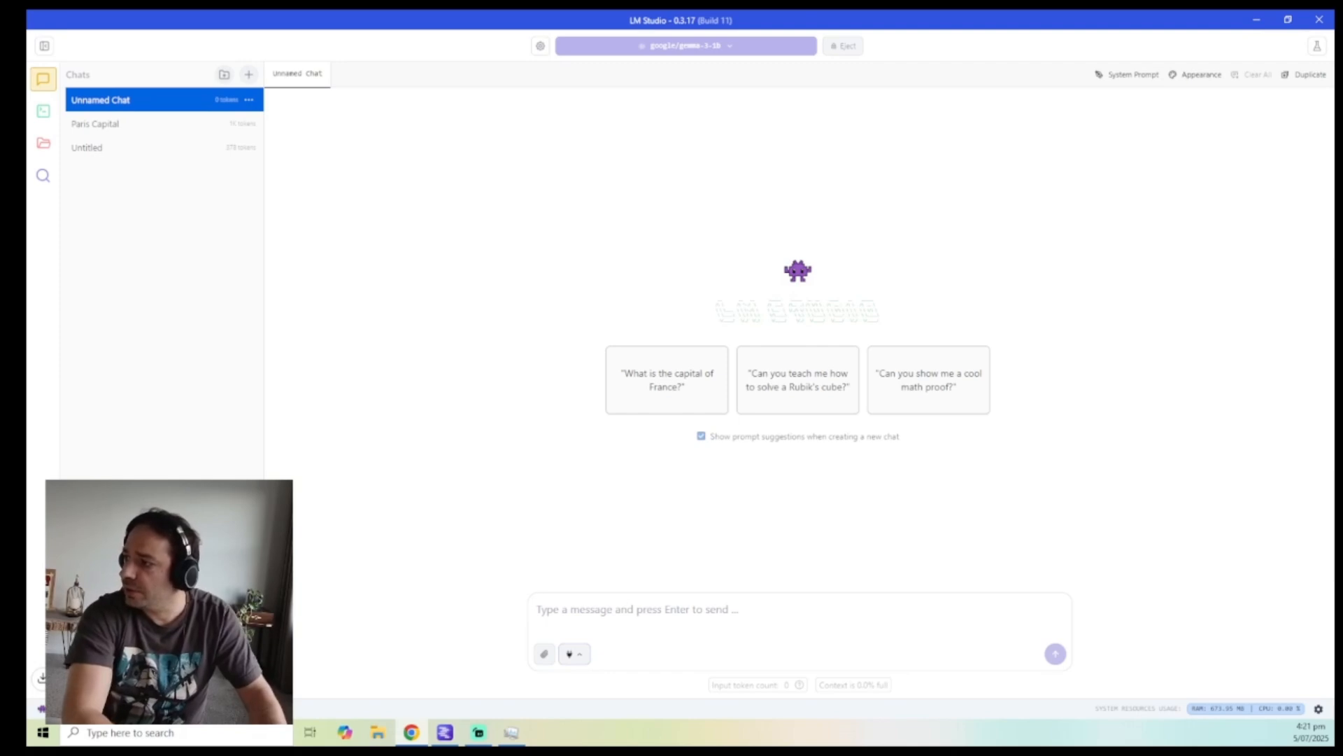
pyautogui.moveTo(1334, 172); pyautogui.dragTo(951, 107)
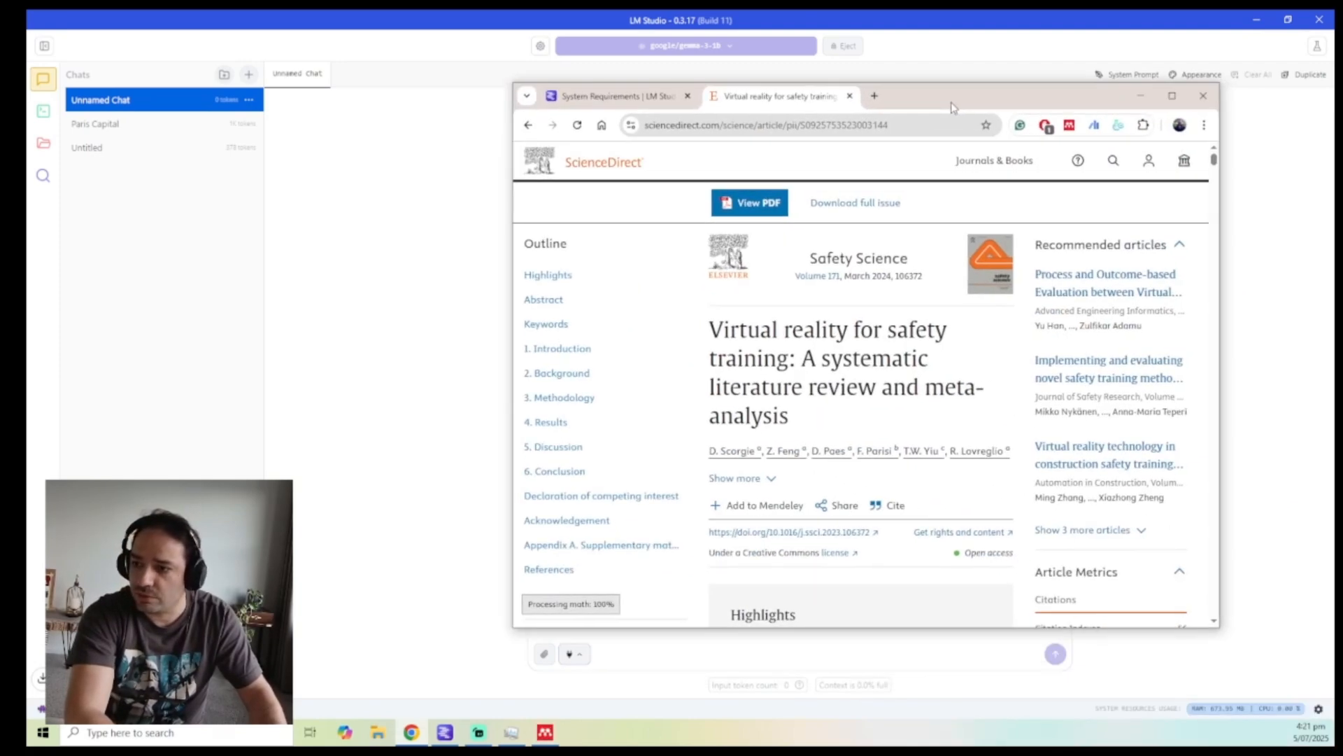
pyautogui.click(763, 207)
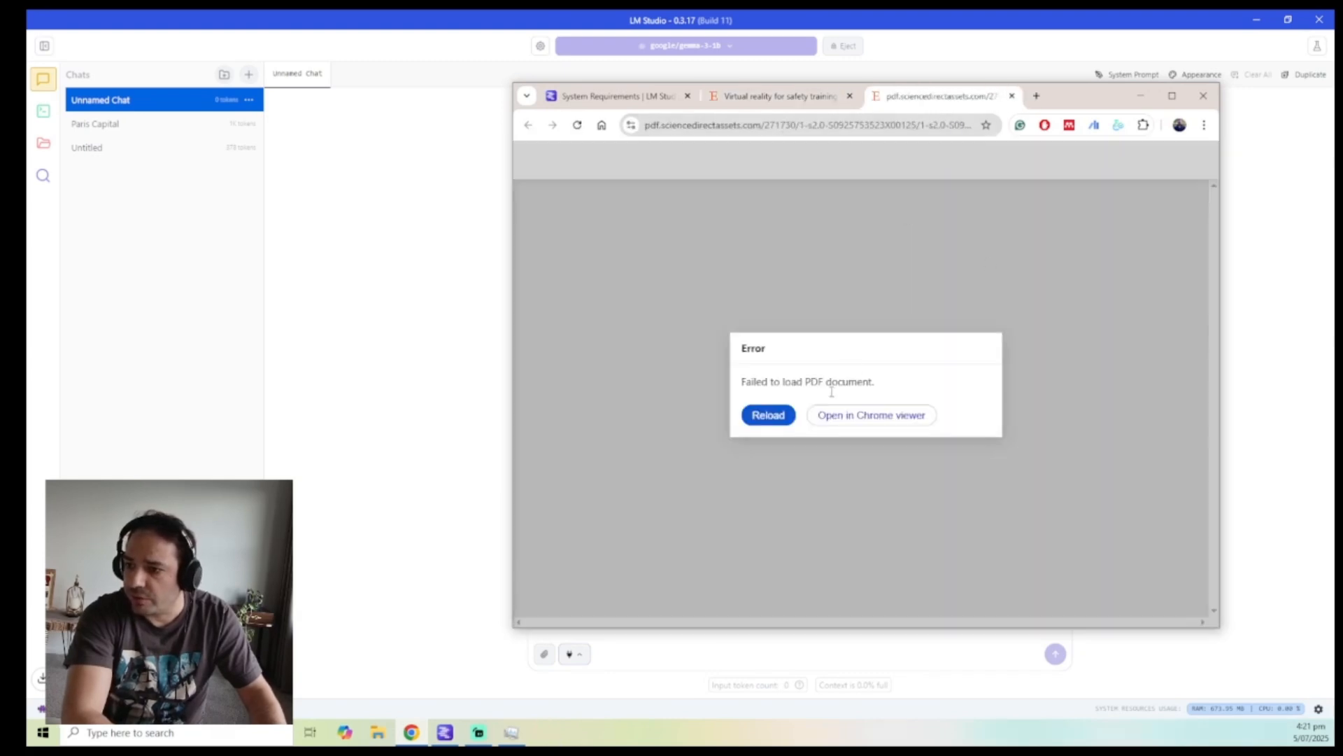
pyautogui.click(844, 414)
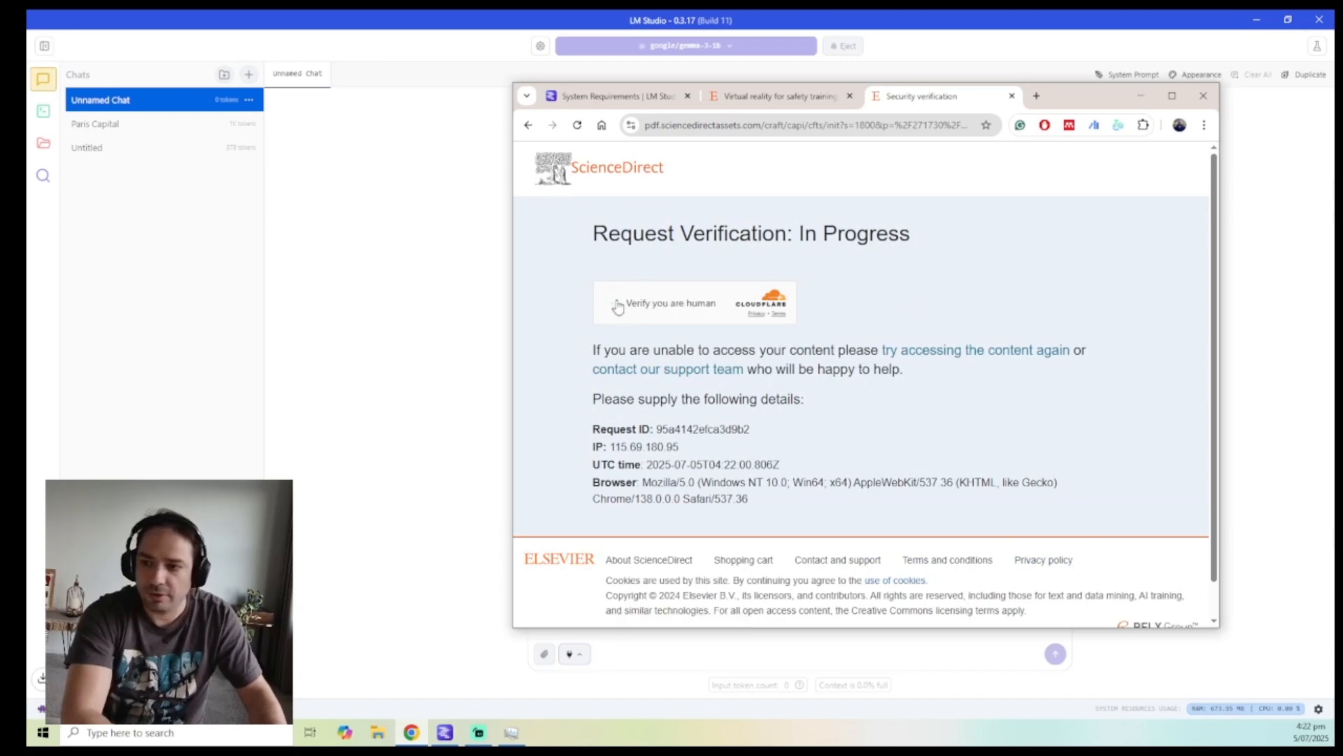
pyautogui.click(614, 303)
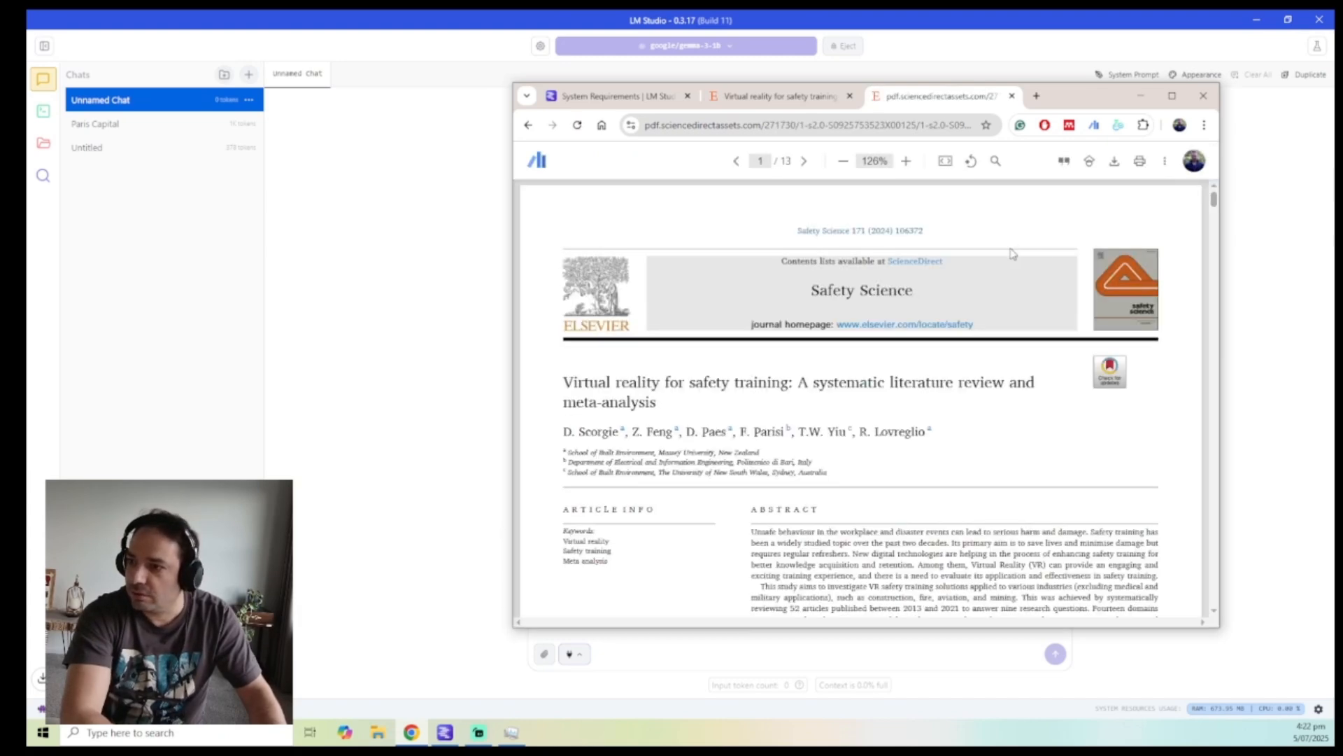
pyautogui.click(1114, 161)
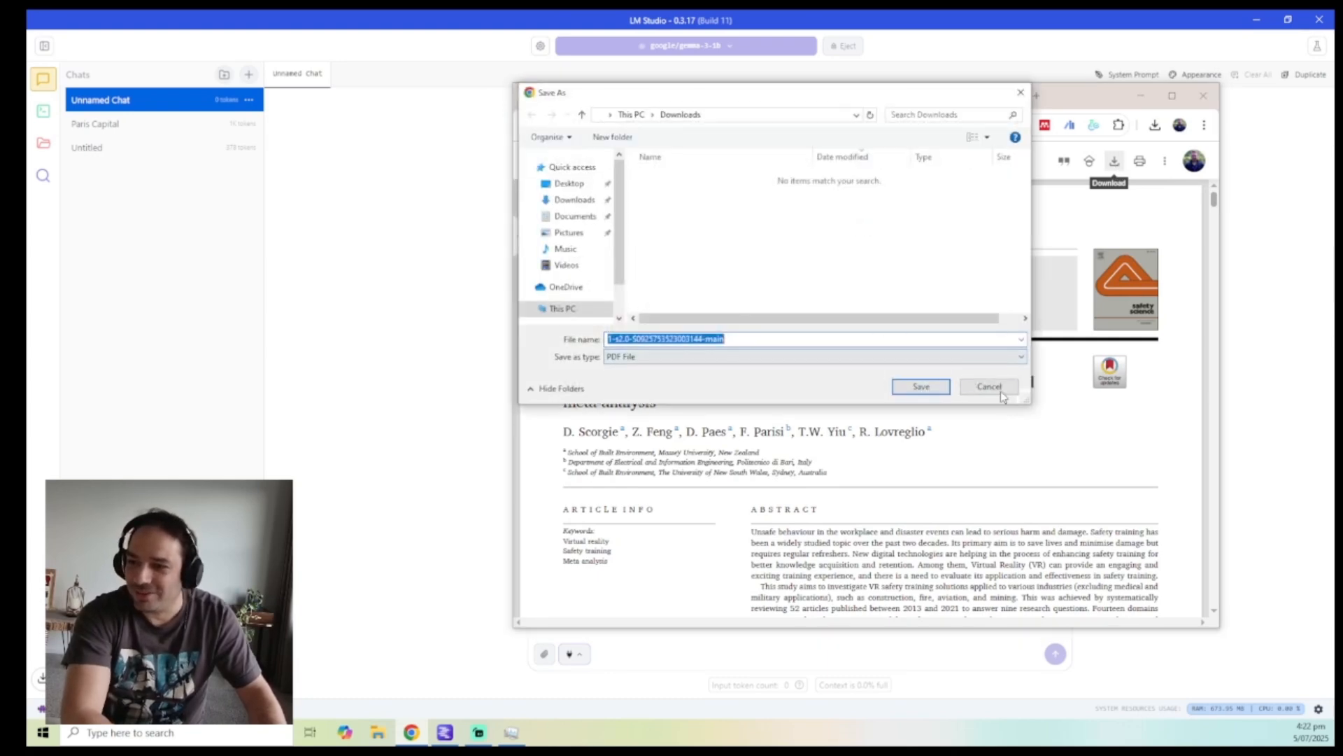
pyautogui.click(922, 387)
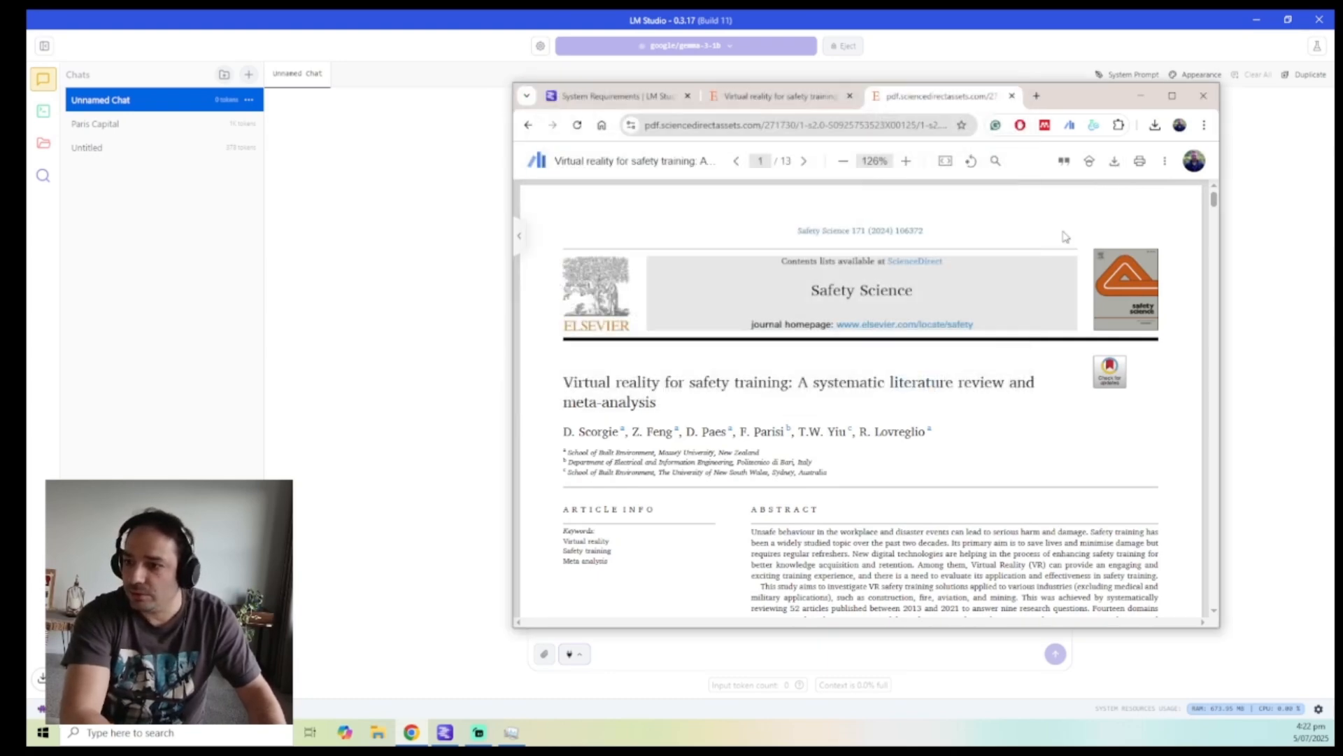
pyautogui.click(1205, 96)
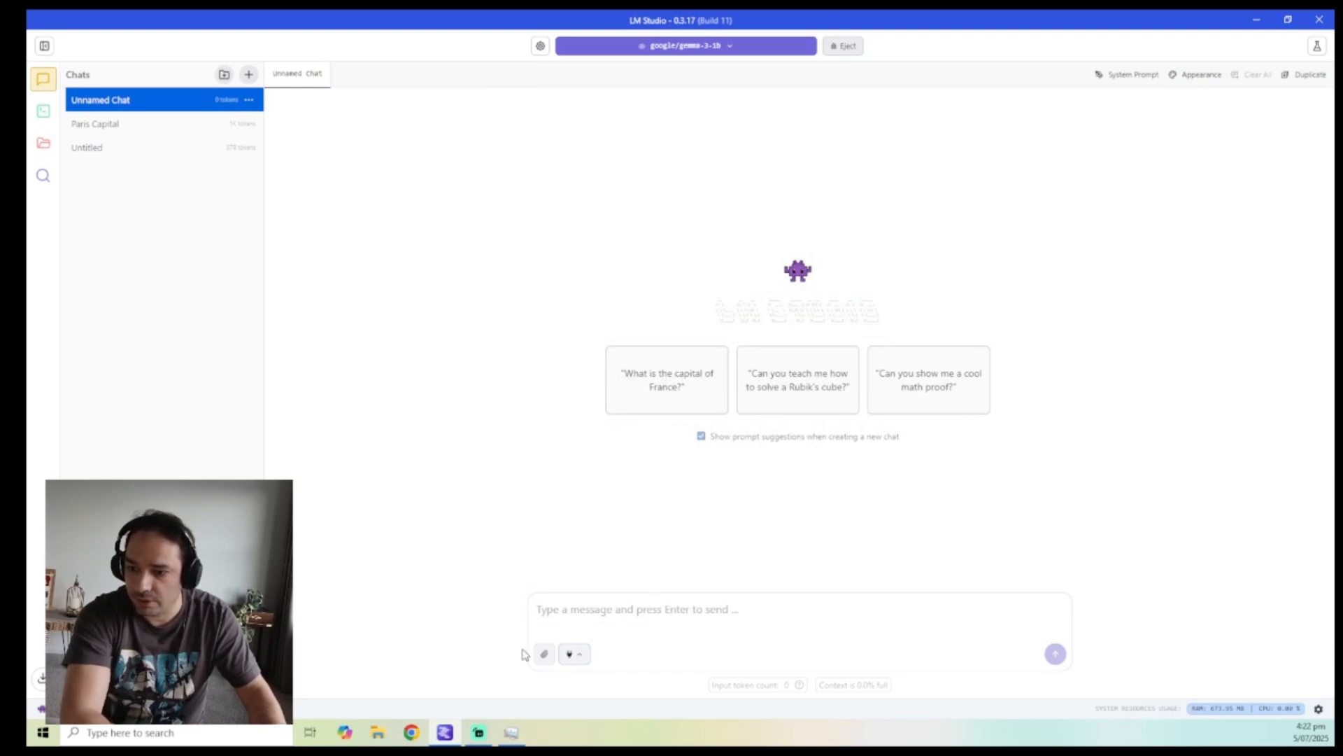
pyautogui.click(544, 655)
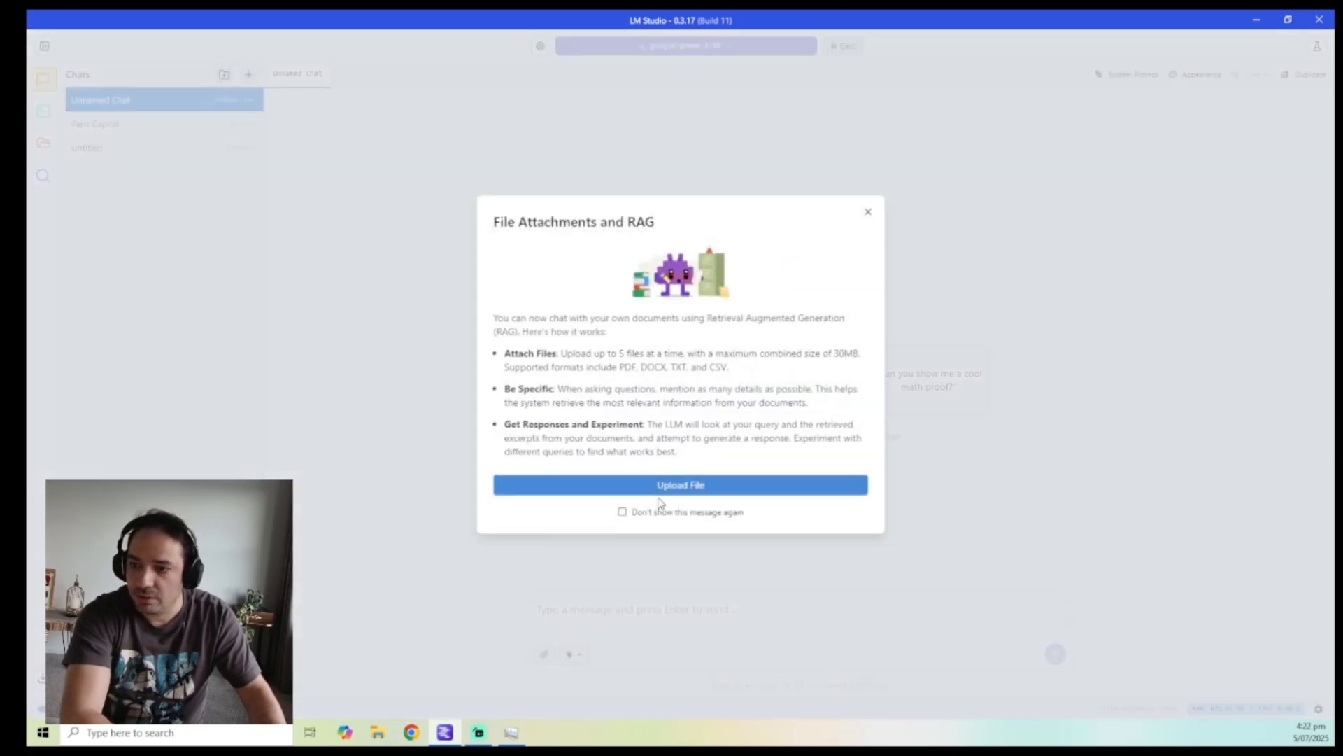
pyautogui.click(691, 487)
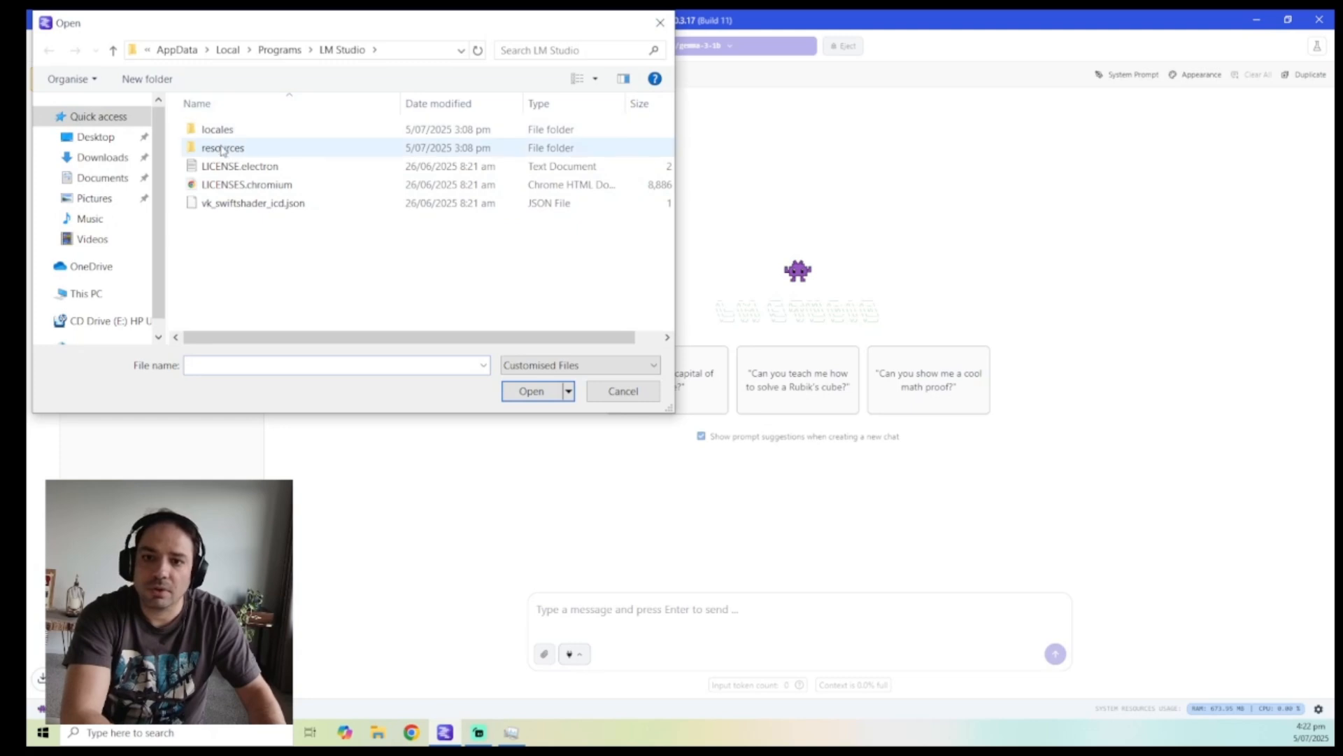
pyautogui.click(98, 157)
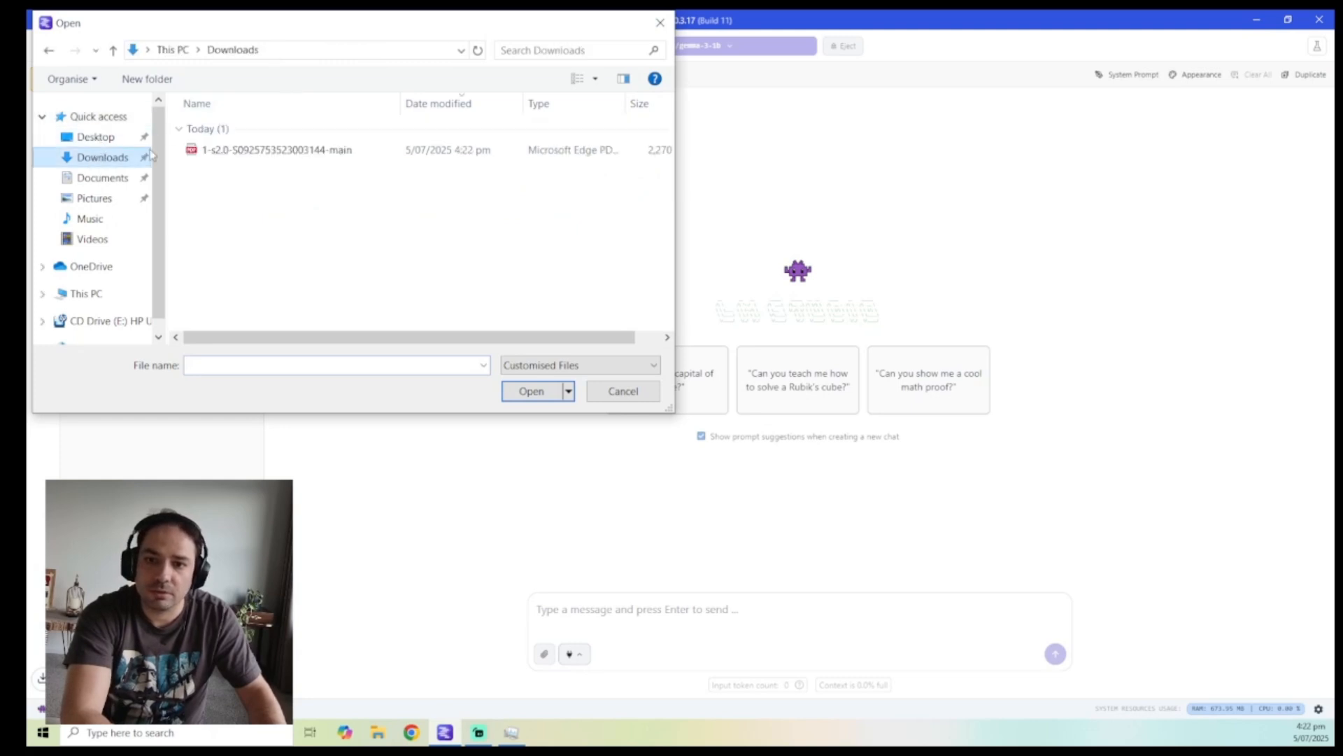
pyautogui.doubleClick(248, 148)
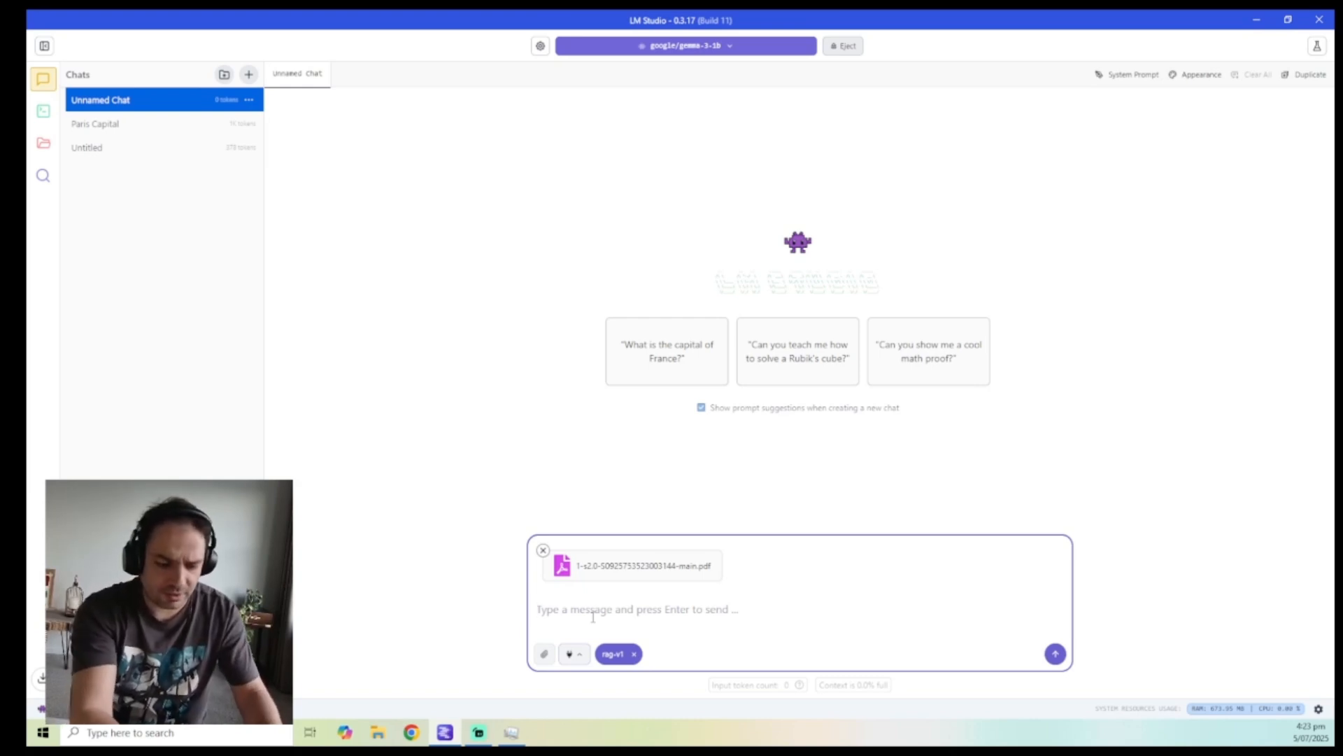
# - Ask the model "Tell me what is this article about?" with the PDF attached
pyautogui.write('Tell me a')
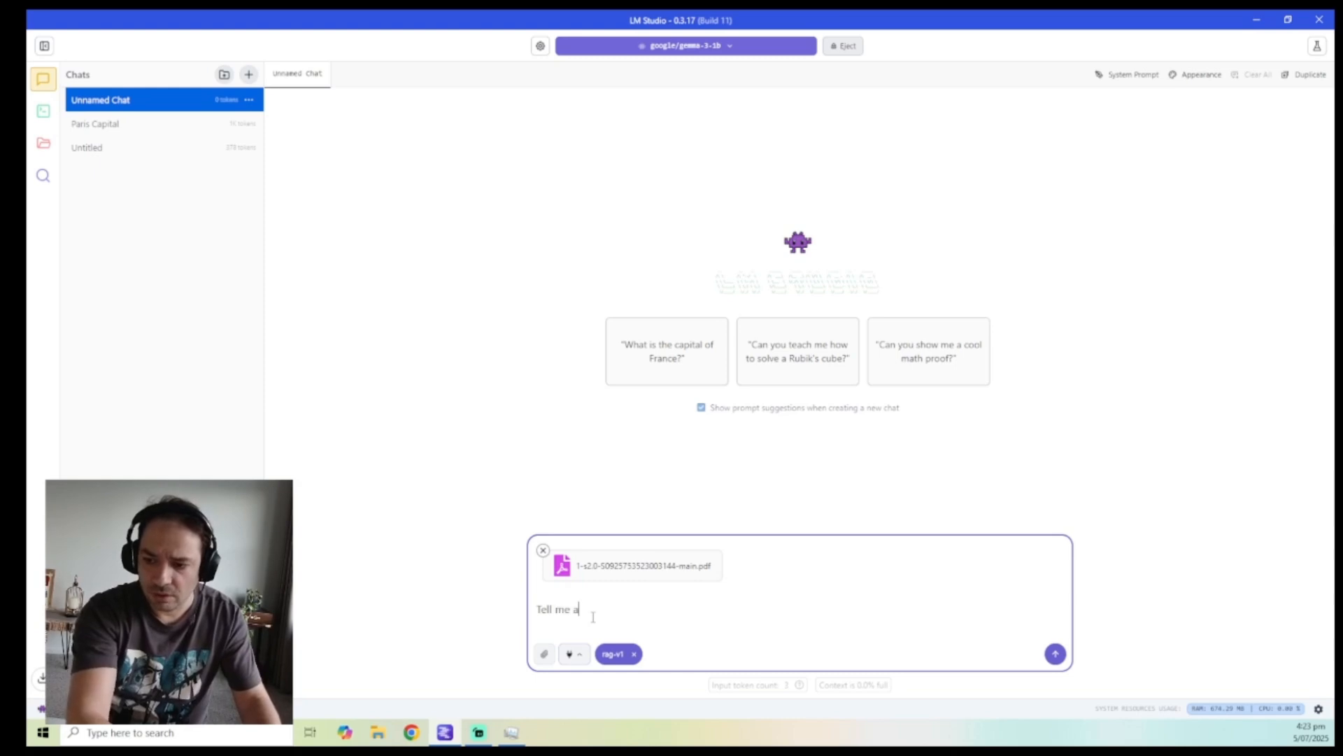
pyautogui.press('BackSpace')
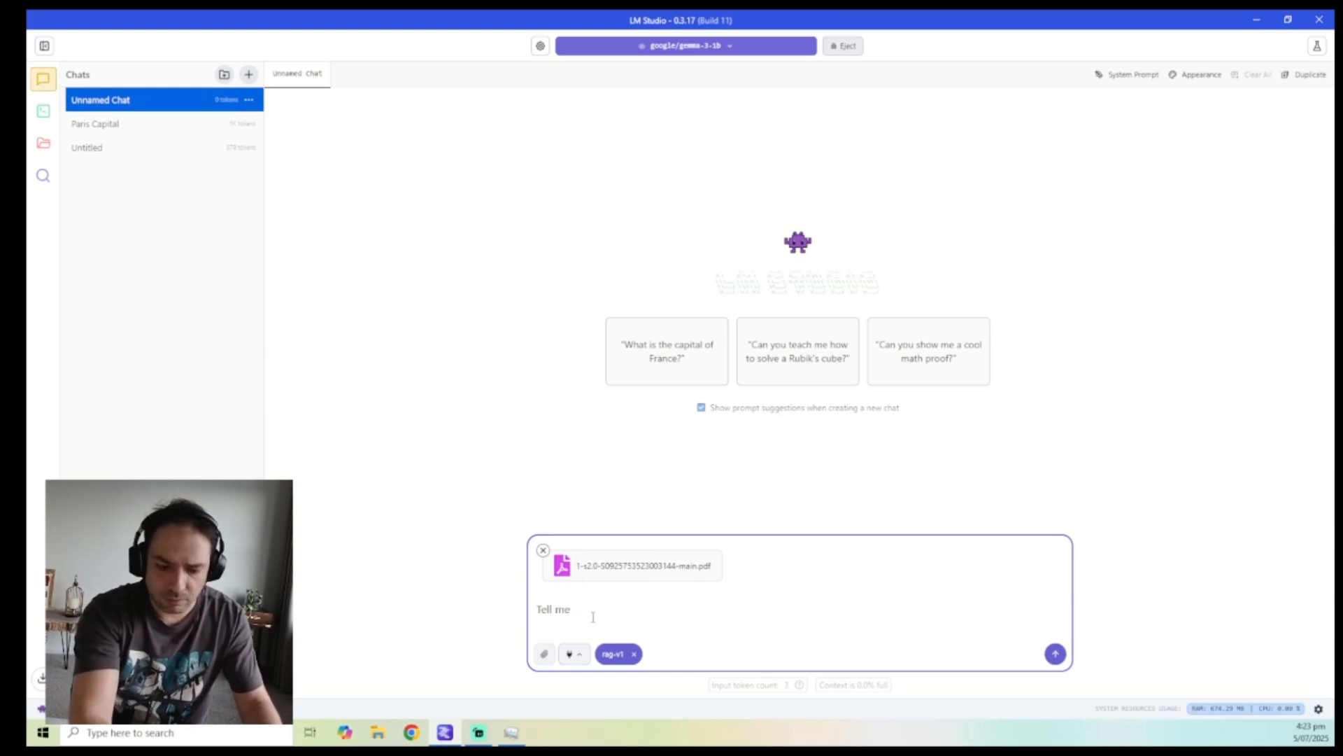
pyautogui.write('what is h')
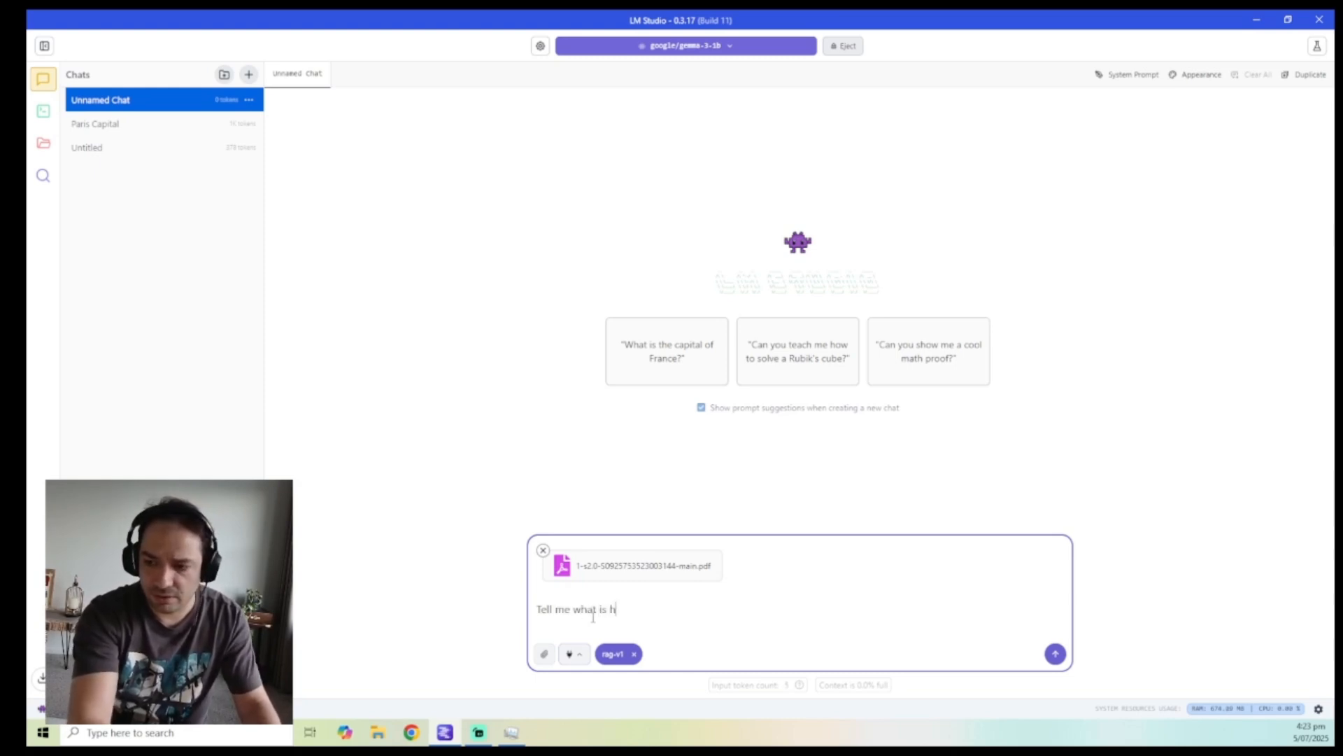
pyautogui.press('BackSpace')
pyautogui.write('this ar')
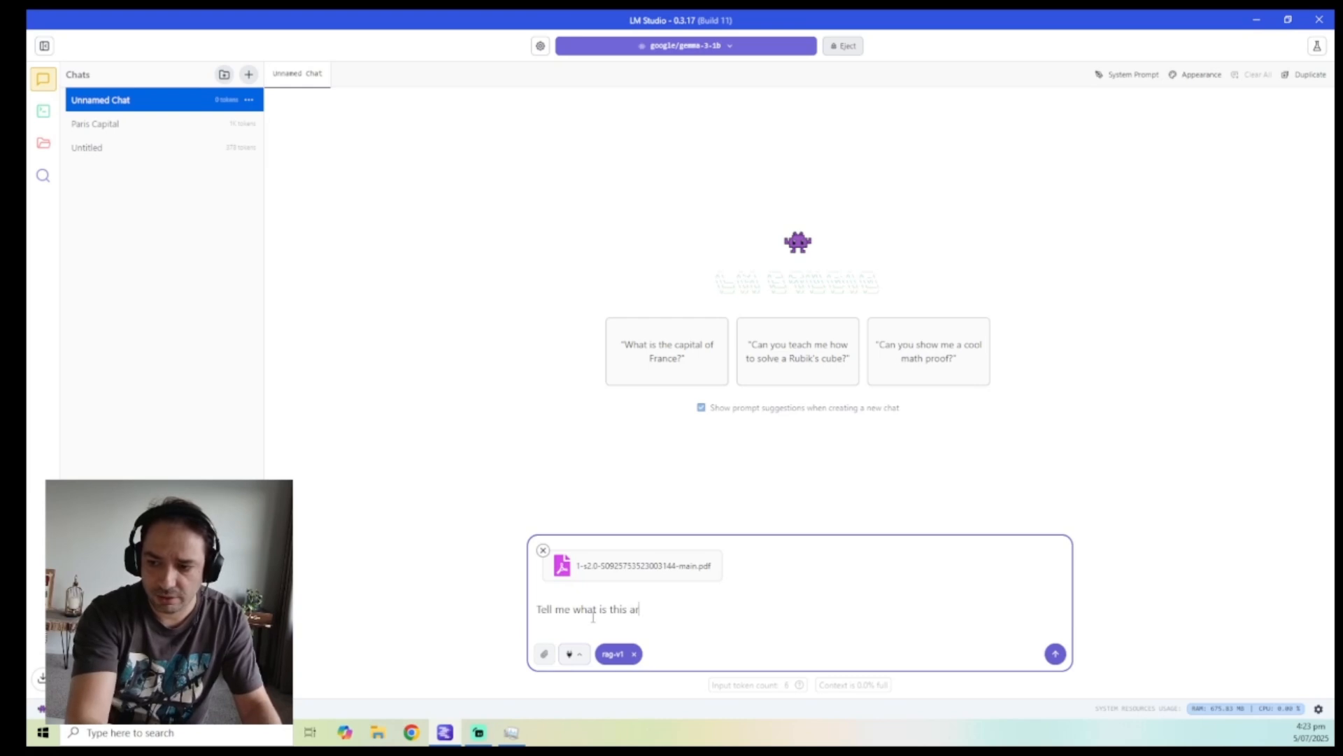
pyautogui.write('ticle about')
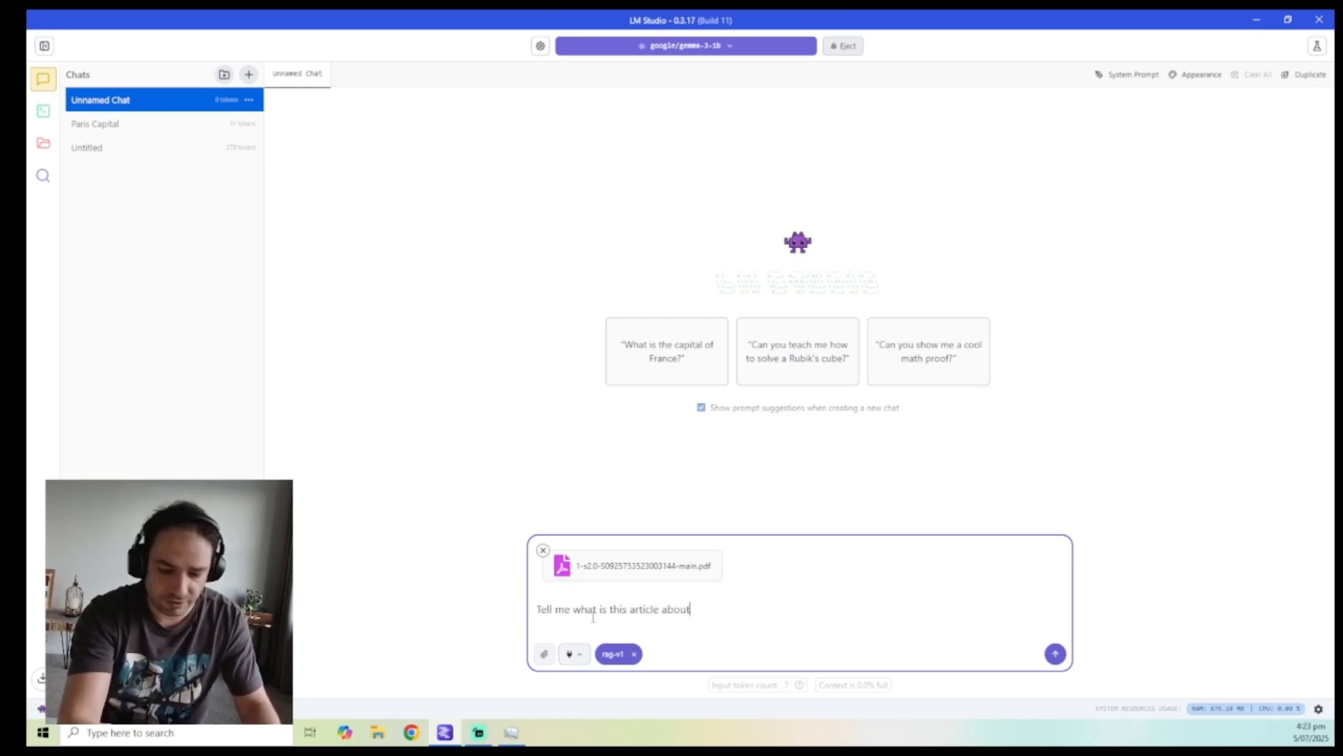
pyautogui.write('?')
pyautogui.press('Return')
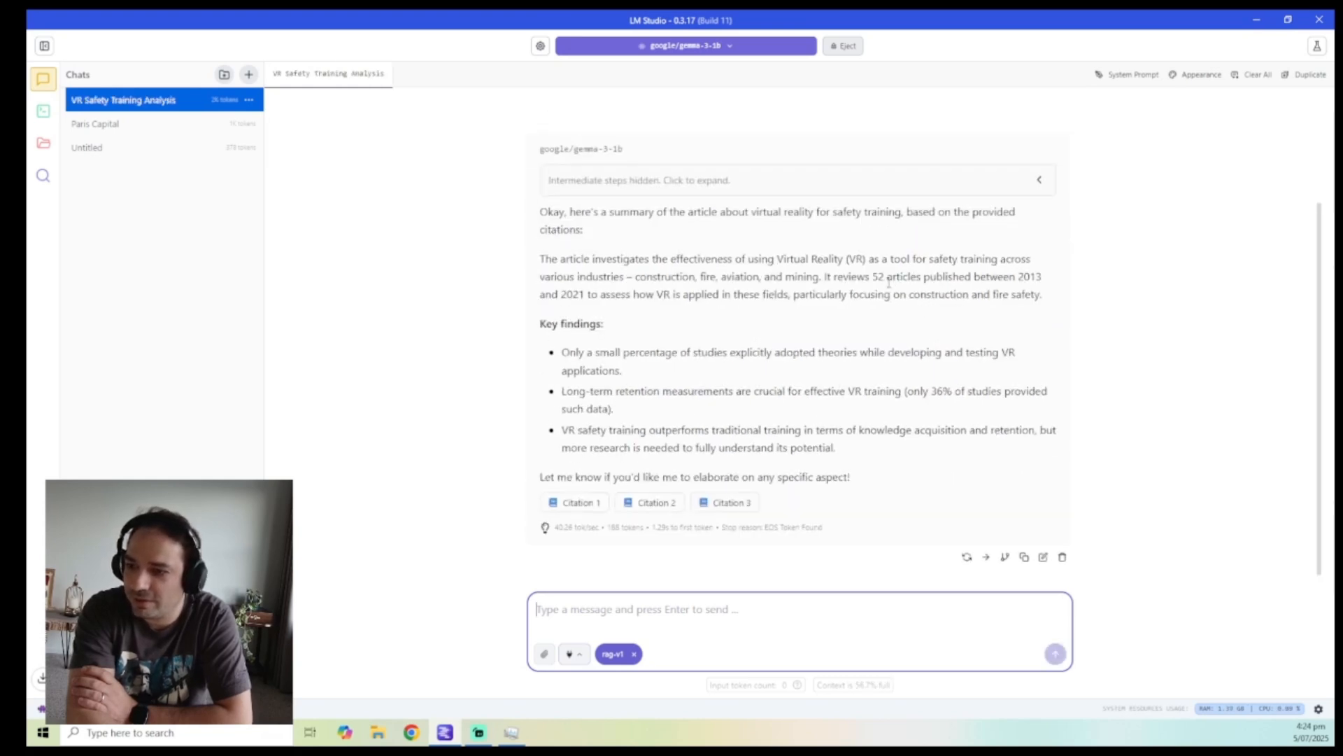
# - Examine the source excerpts behind the citations in the model's article summary
pyautogui.click(578, 488)
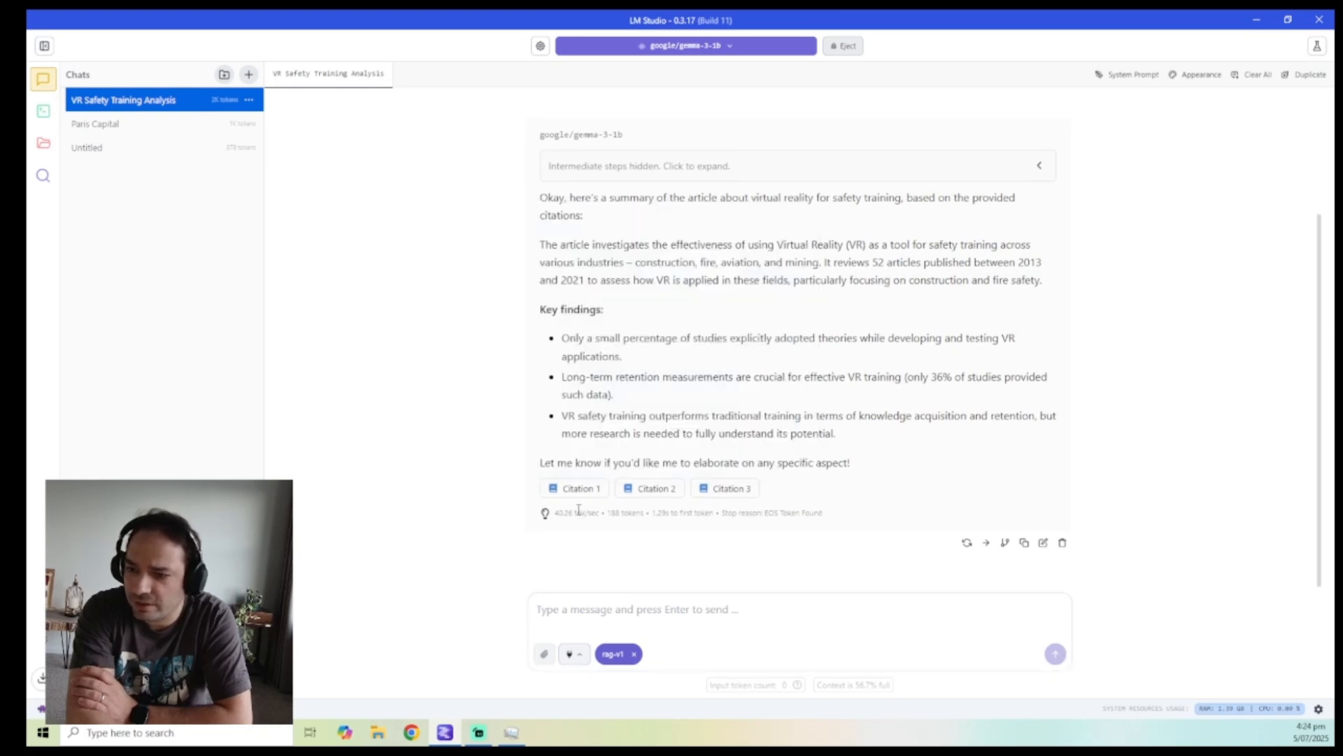
pyautogui.click(634, 489)
pyautogui.click(732, 489)
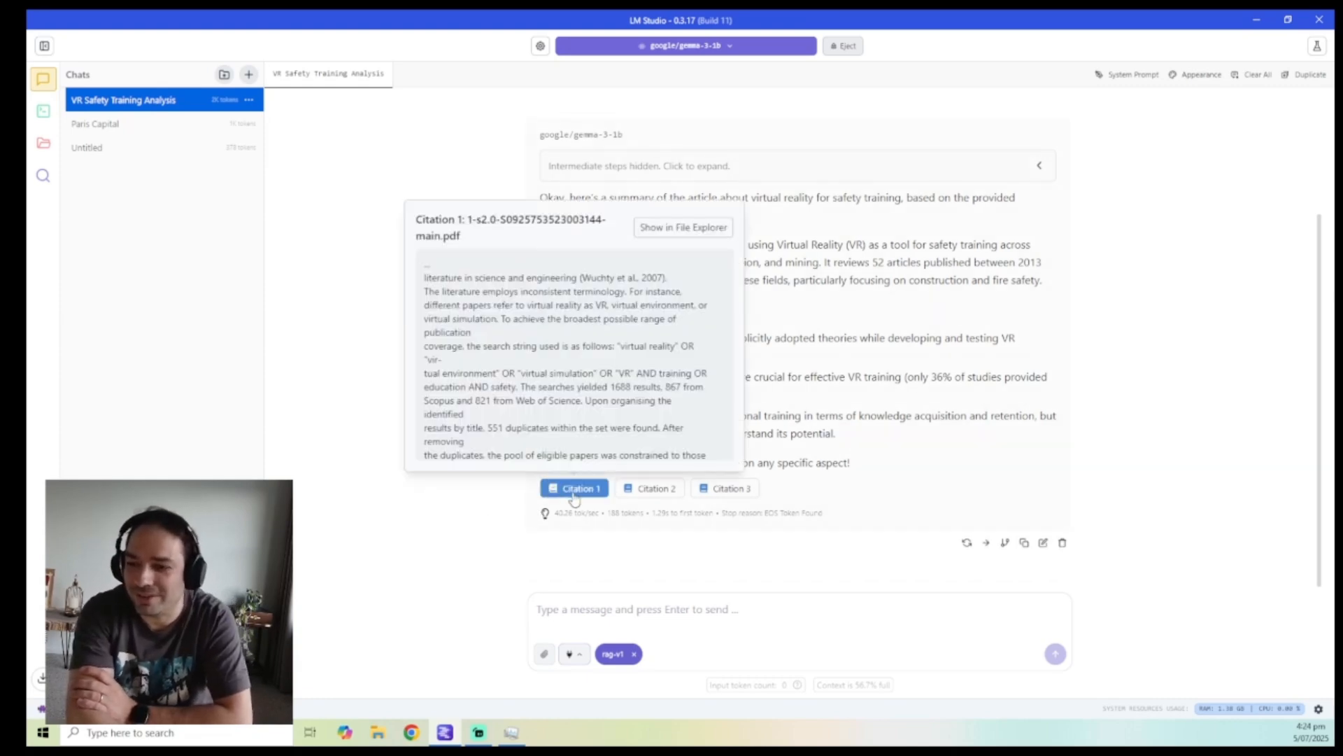
pyautogui.moveTo(674, 493)
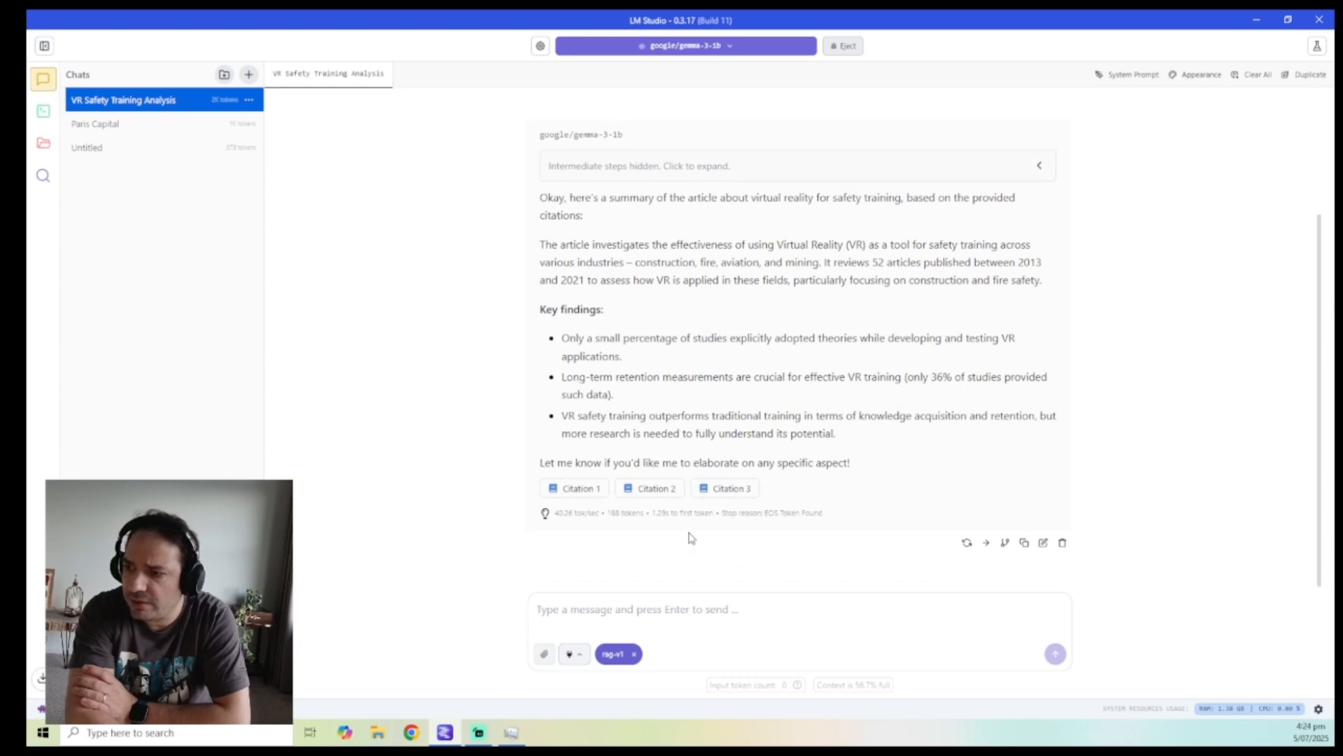
pyautogui.scroll(1, 691, 538)
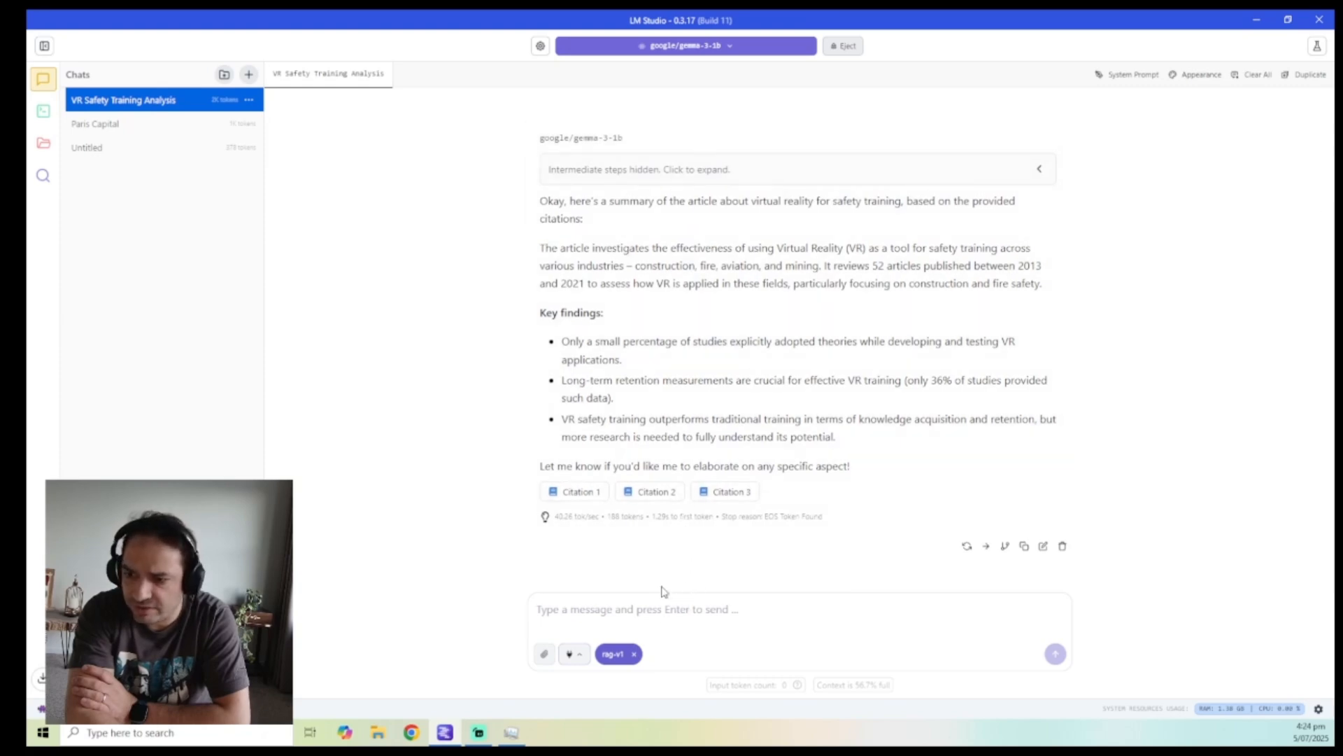
# - Send the follow-up question "tell me about metanalysis results", correcting the misspelled word with the suggested spelling
pyautogui.click(649, 611)
pyautogui.write('t')
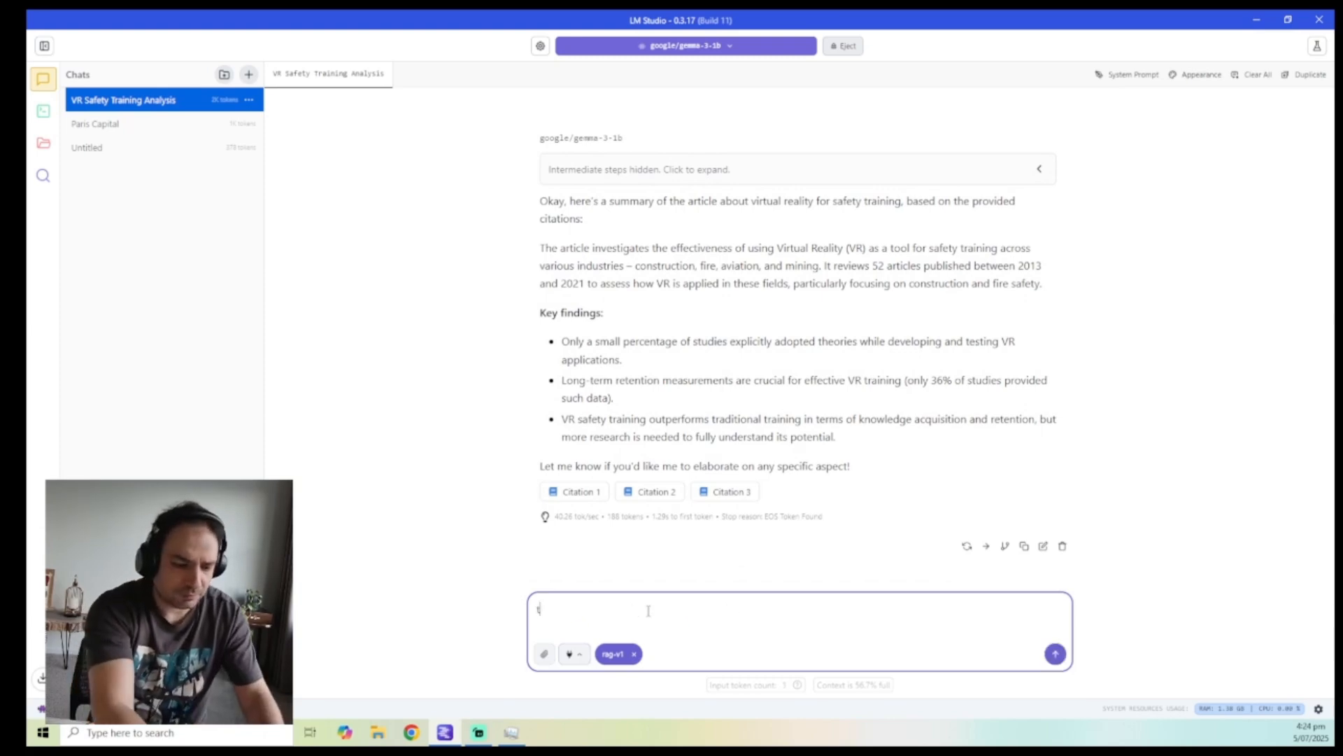
pyautogui.write('ell')
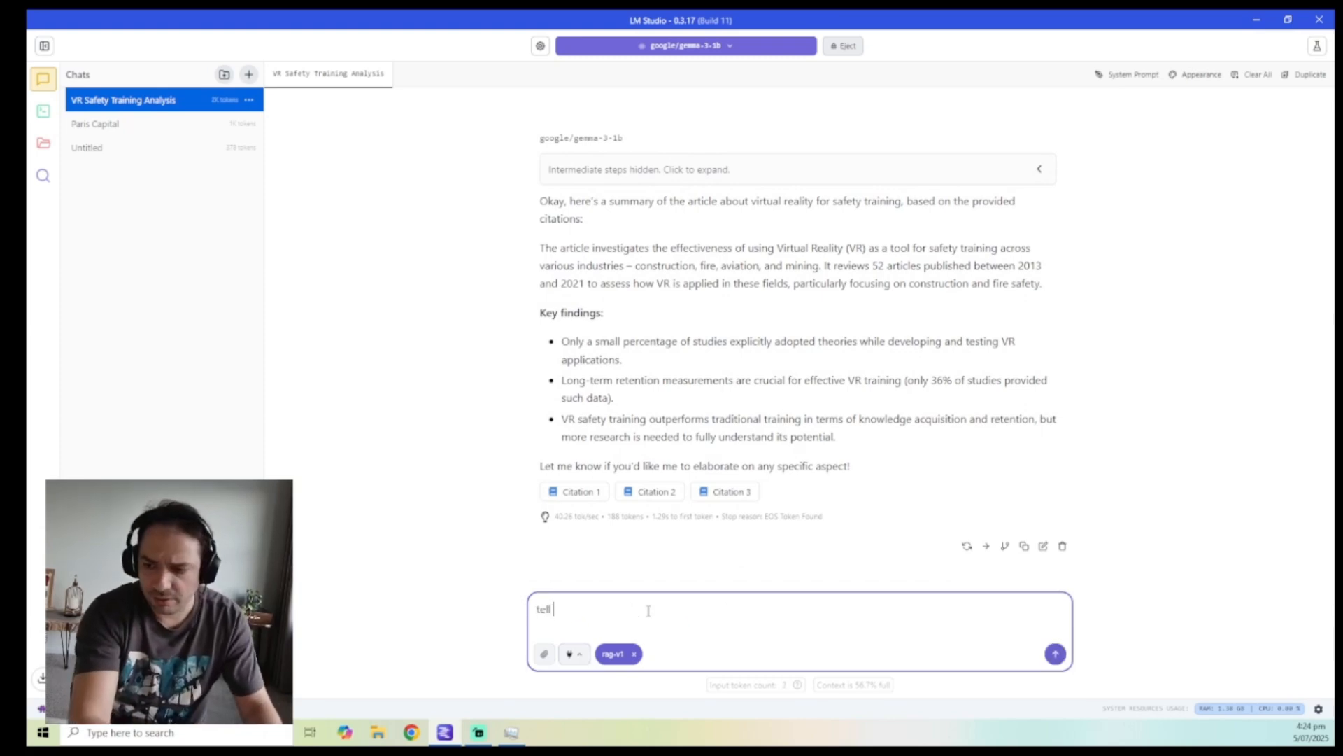
pyautogui.write(' me about')
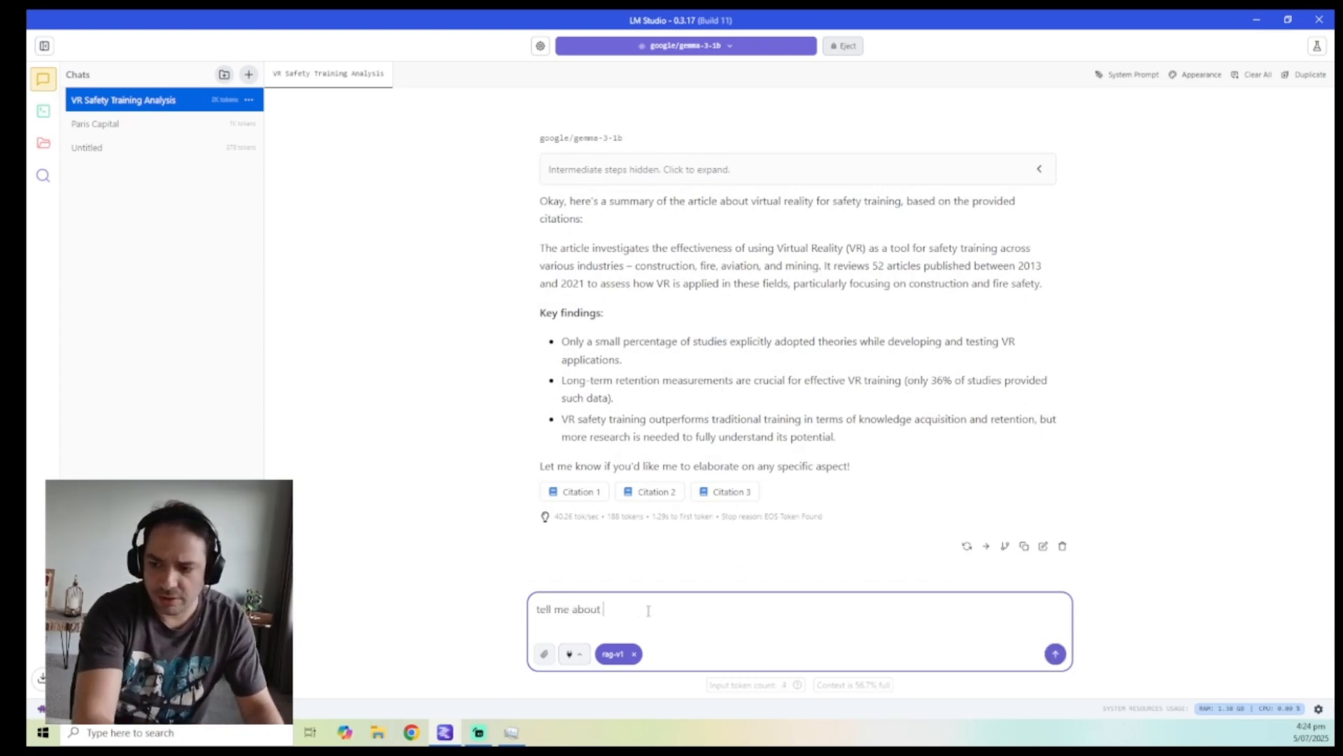
pyautogui.write(' met')
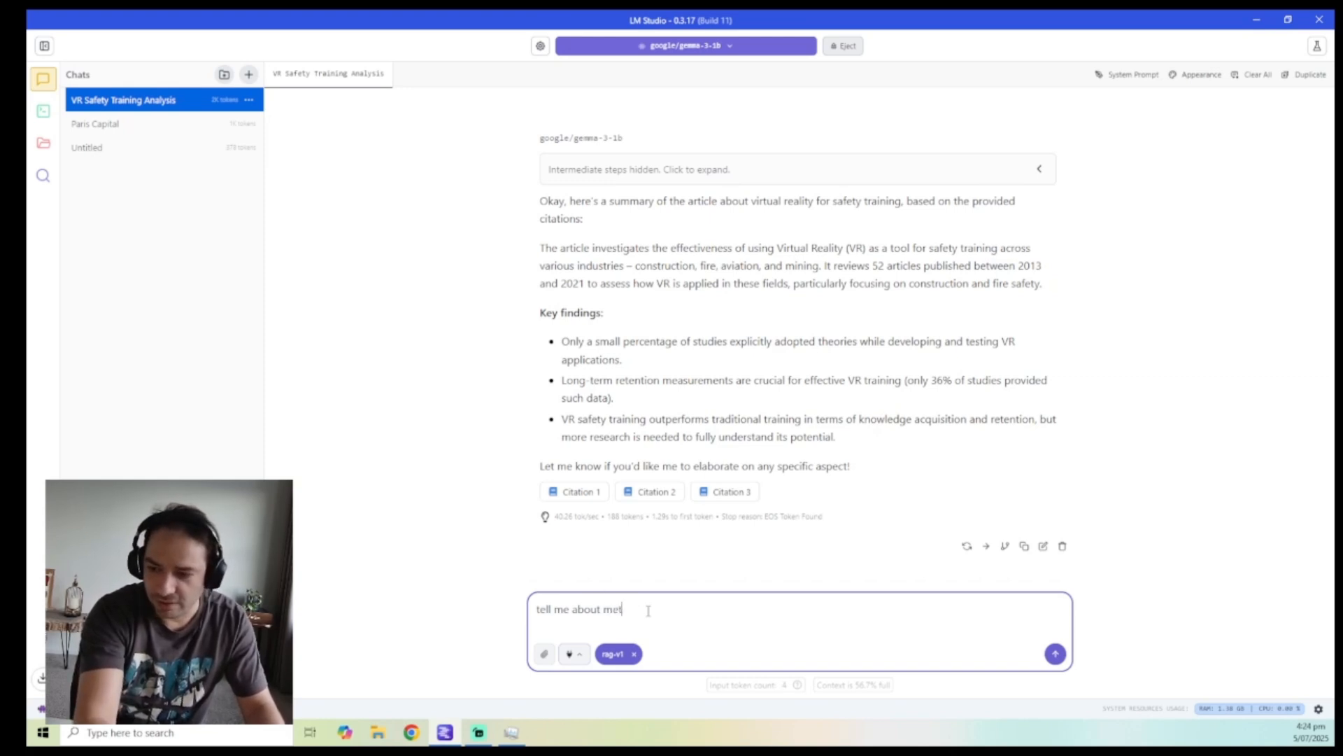
pyautogui.write('areaanalysis')
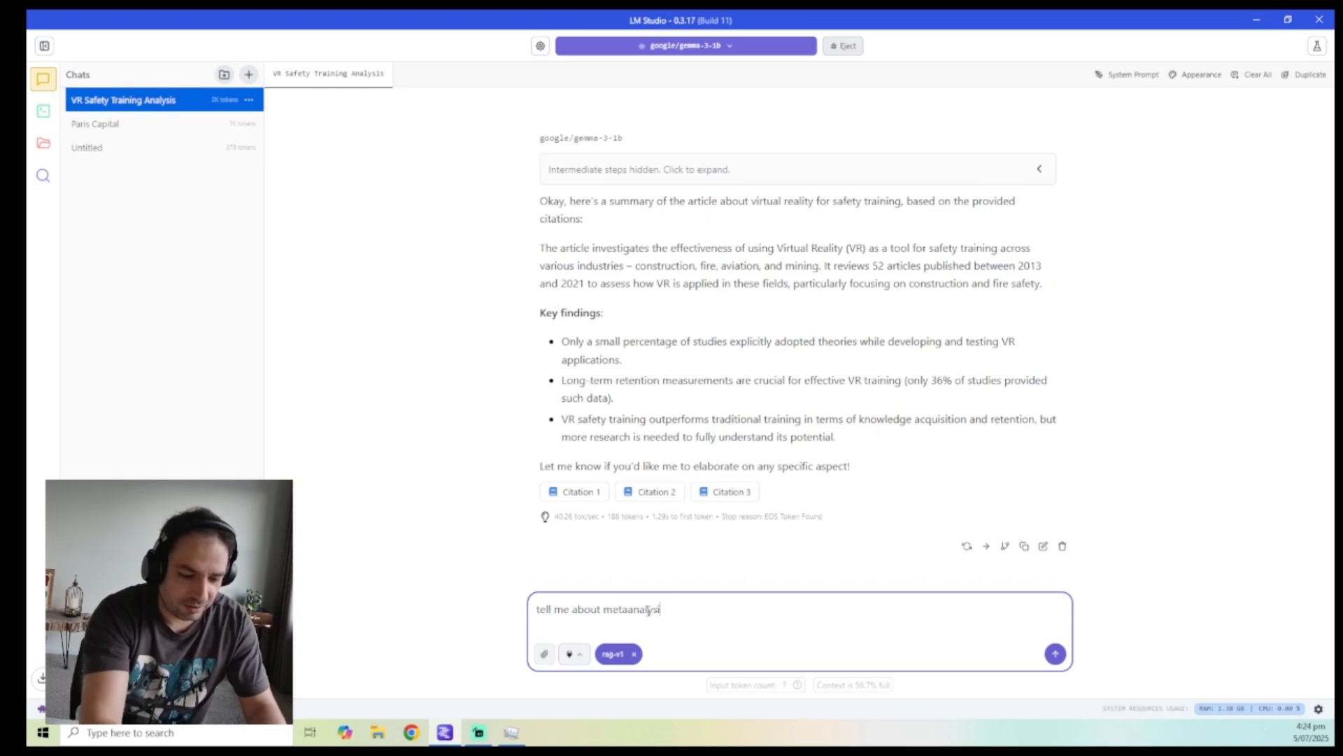
pyautogui.rightClick(661, 609)
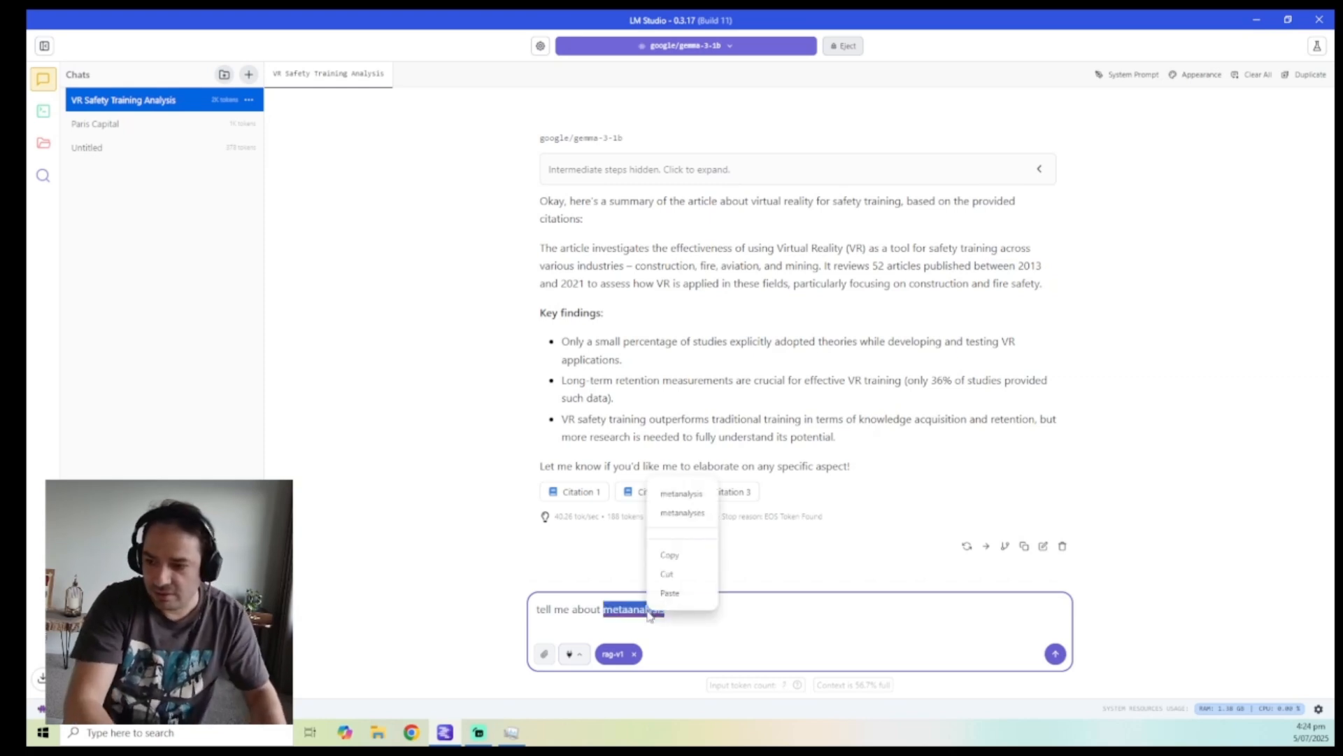
pyautogui.click(689, 495)
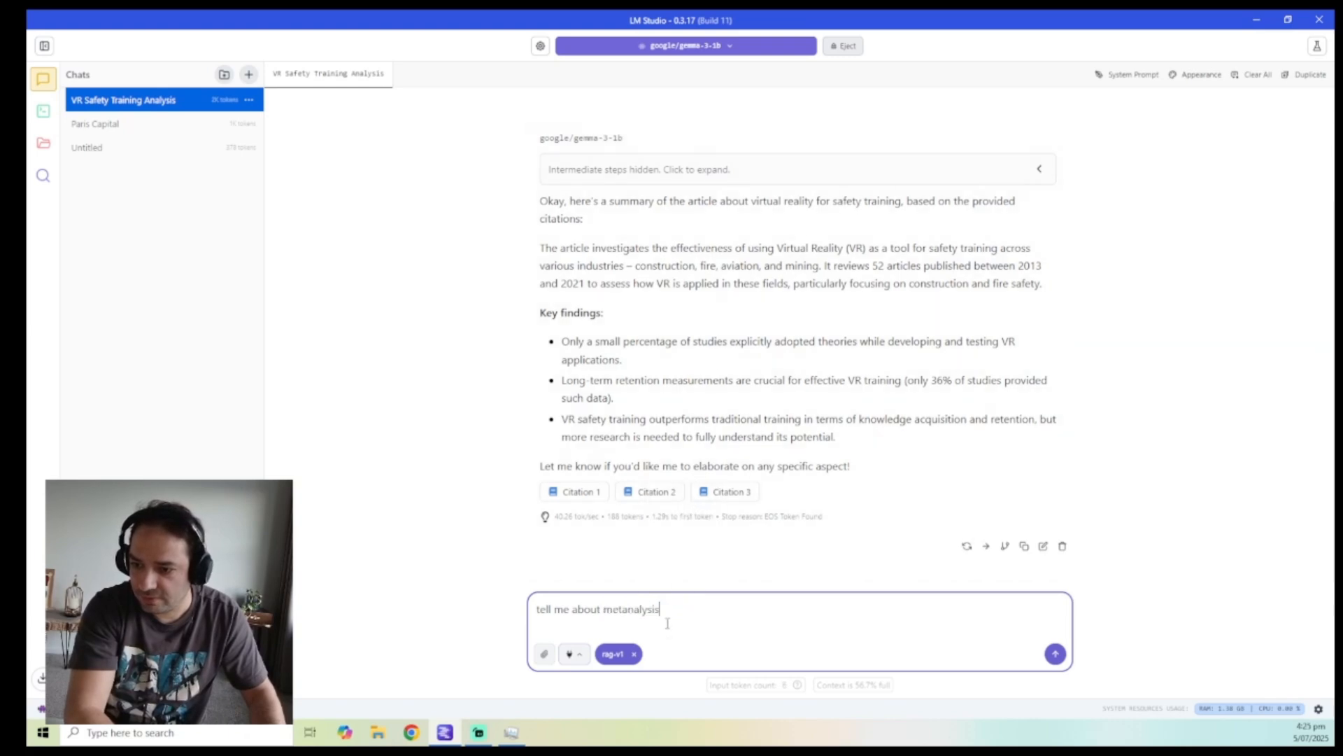
pyautogui.write('result')
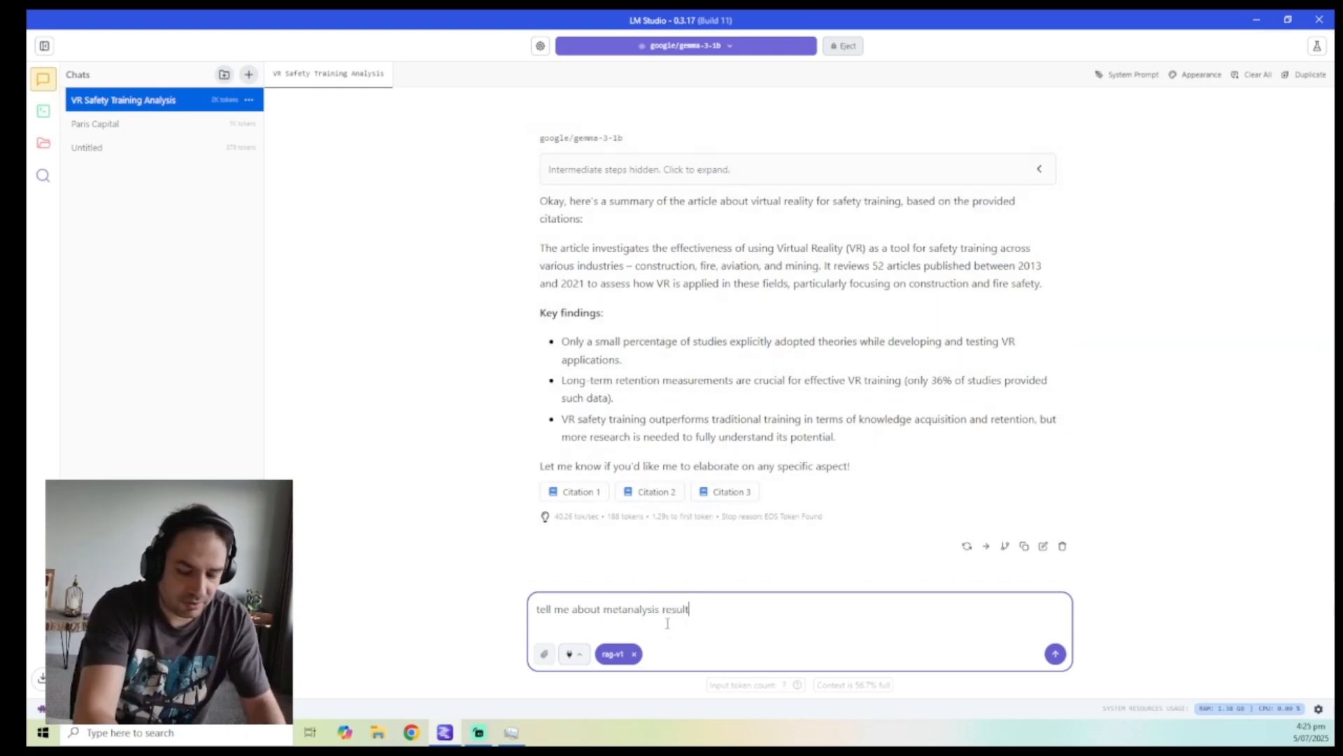
pyautogui.write('s')
pyautogui.press('Return')
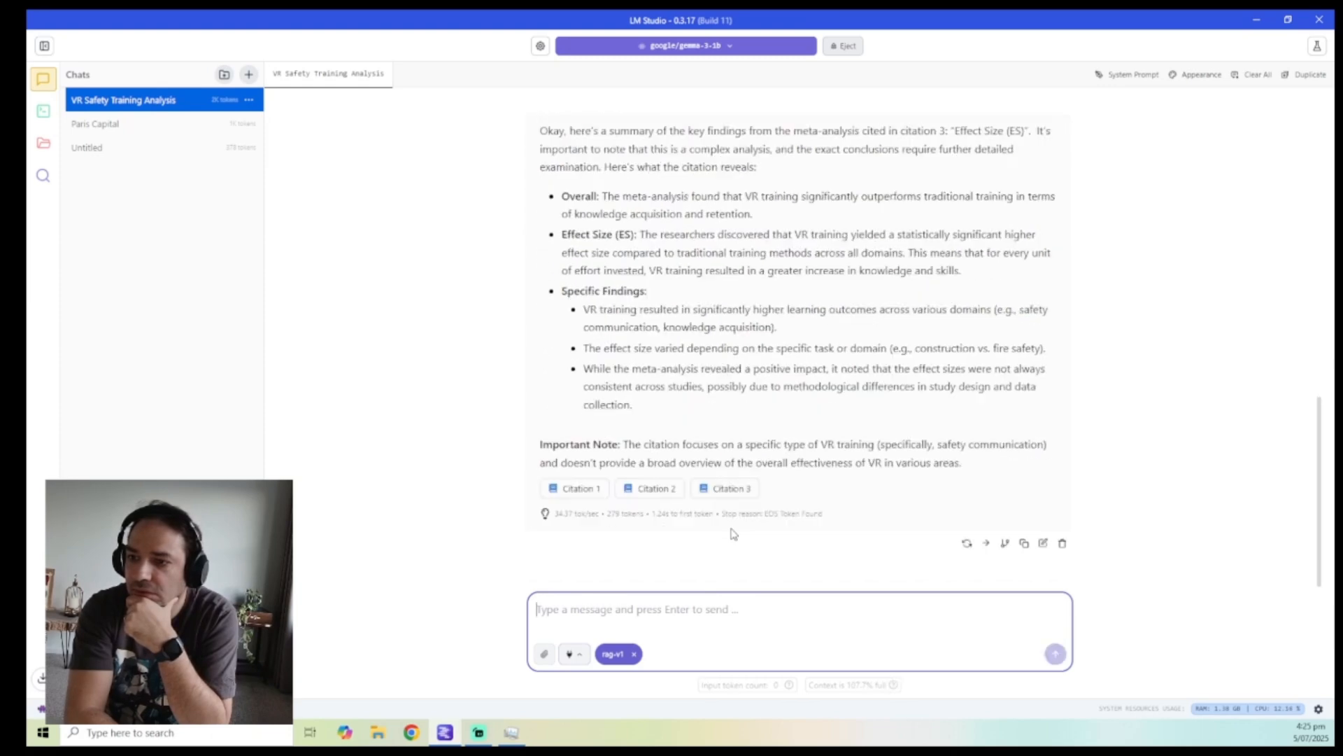
# - Check the excerpt of Citation 3 under the meta-analysis answer and read through the full response
pyautogui.click(729, 488)
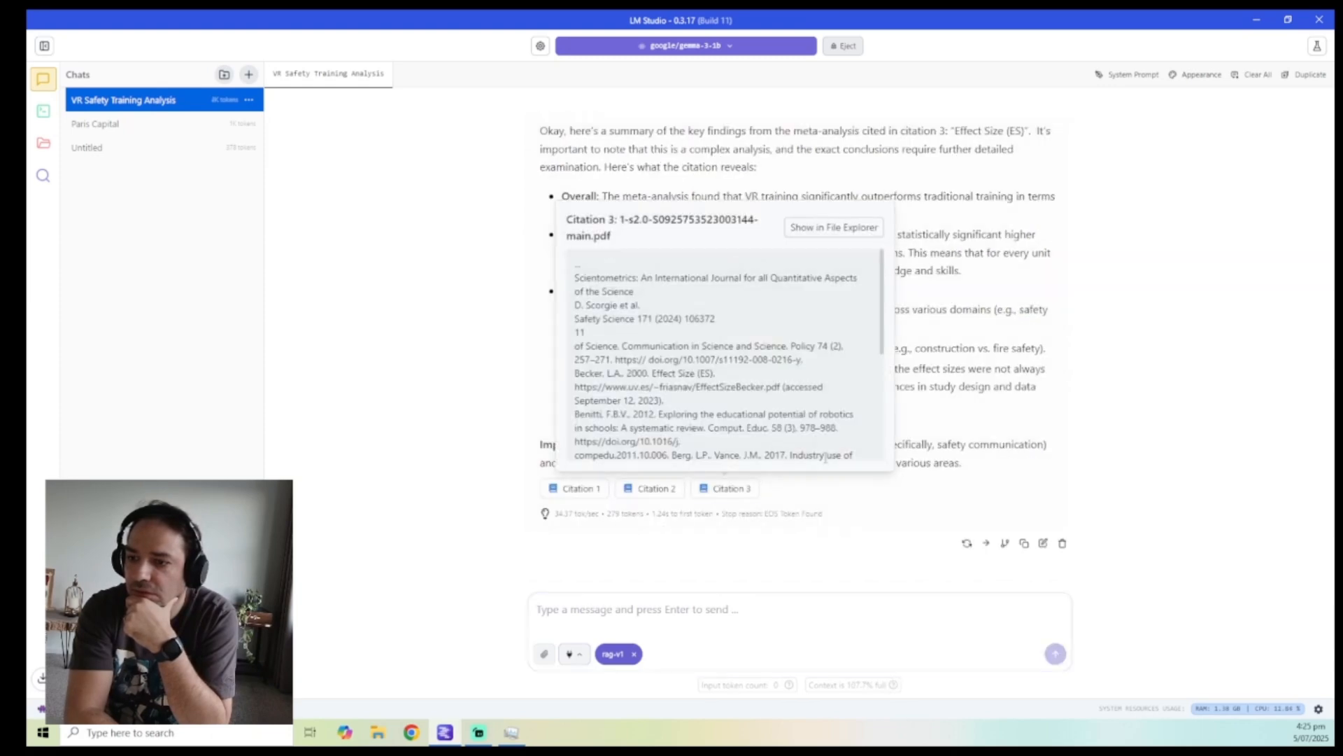
pyautogui.click(989, 448)
pyautogui.scroll(2, 932, 387)
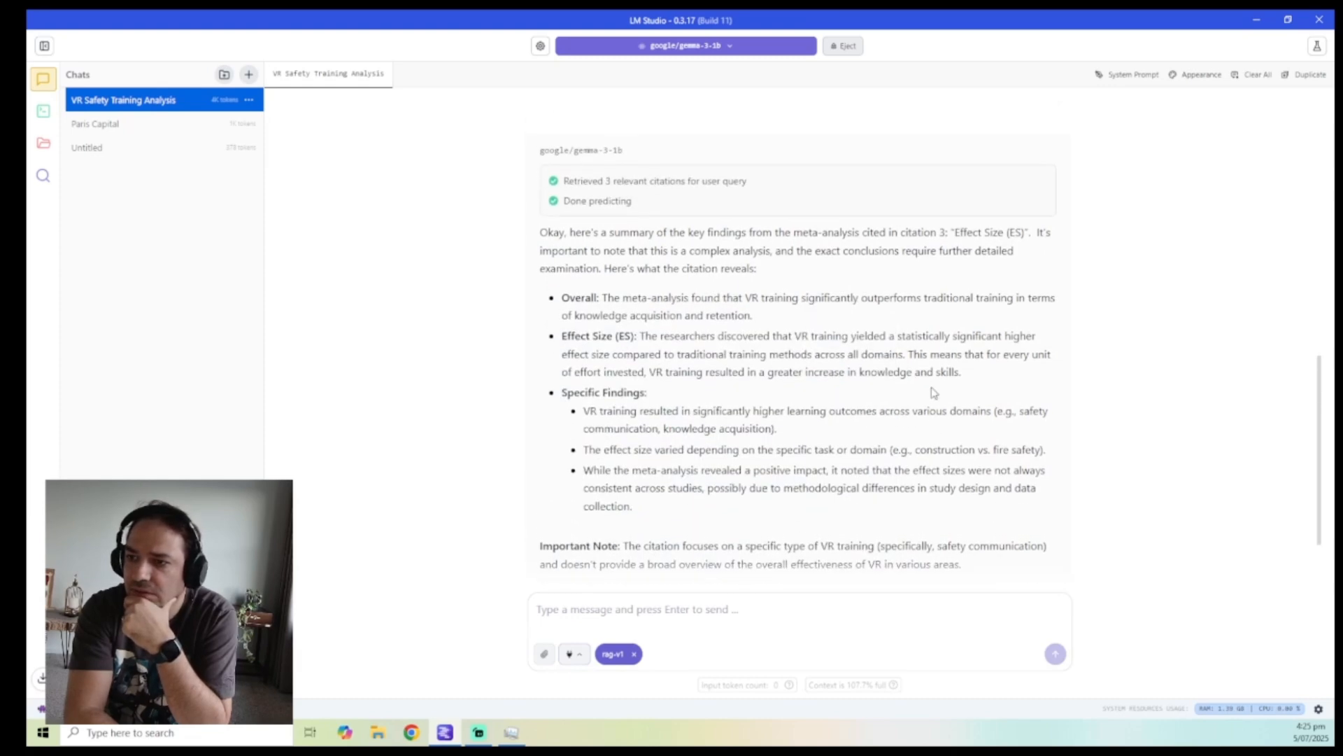
pyautogui.scroll(-1, 934, 392)
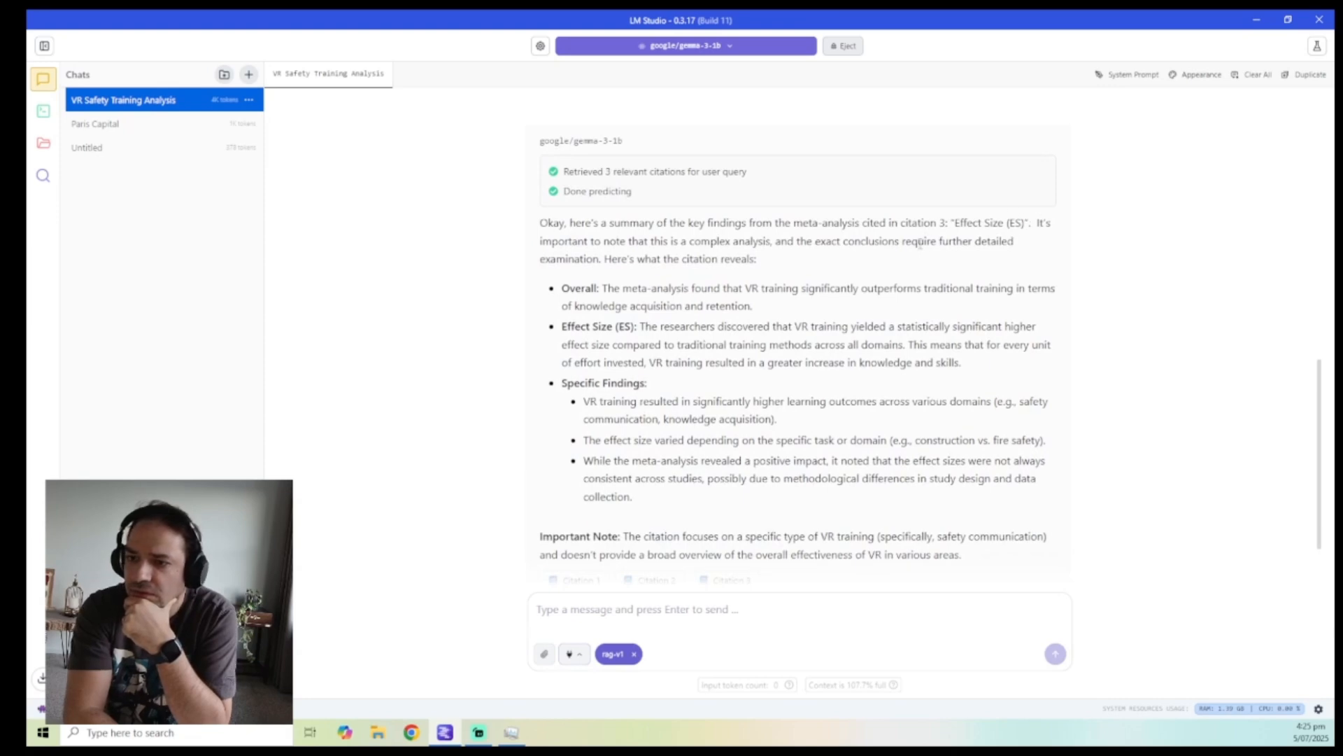
pyautogui.scroll(-2, 912, 303)
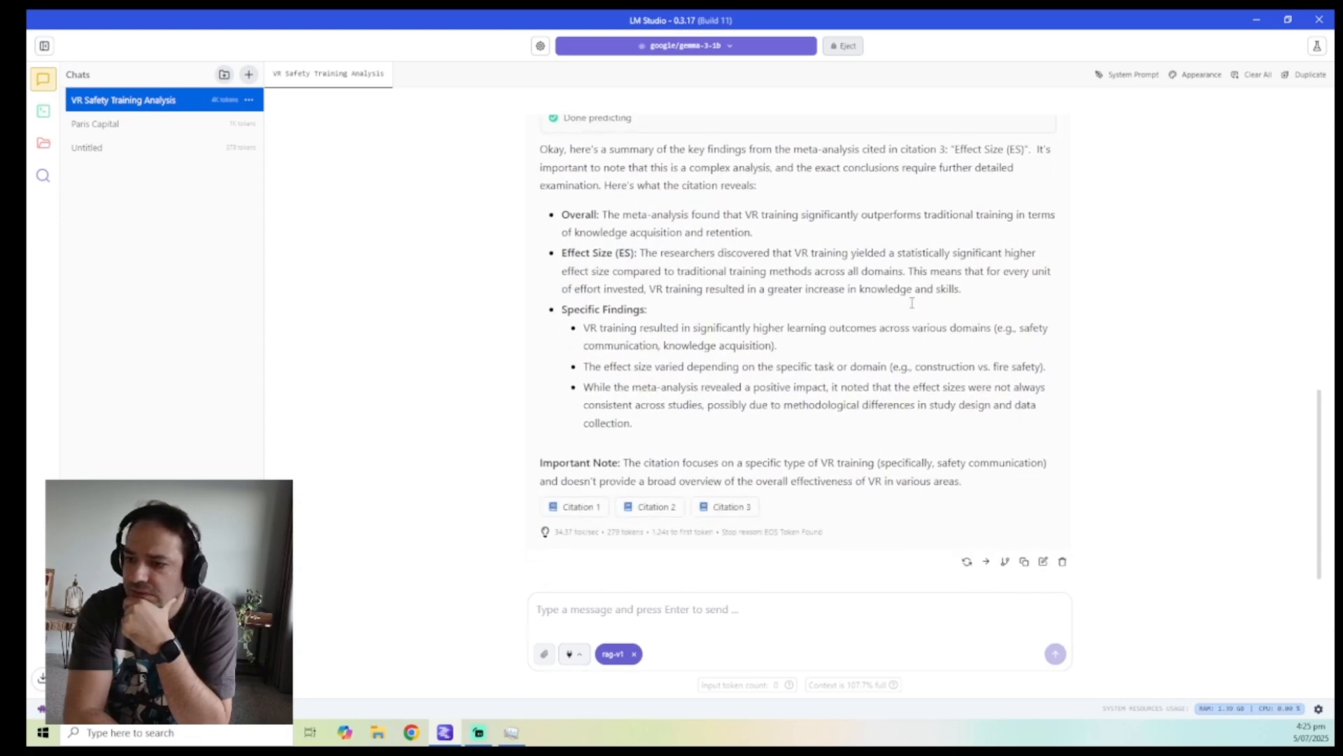
# - Send the follow-up question "that the results say about VR using the meta analysis in this paper" in the current chat
pyautogui.scroll(-1, 911, 303)
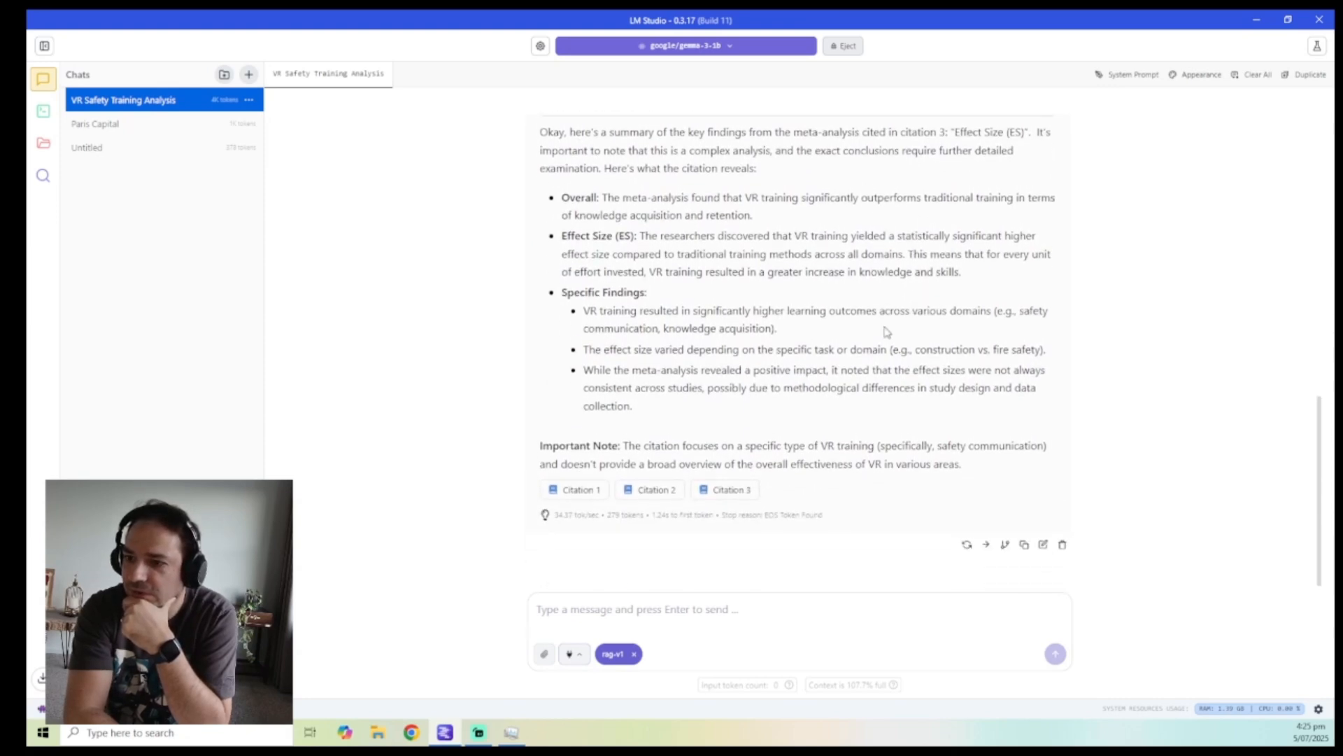
pyautogui.scroll(2, 887, 332)
pyautogui.scroll(-2, 887, 331)
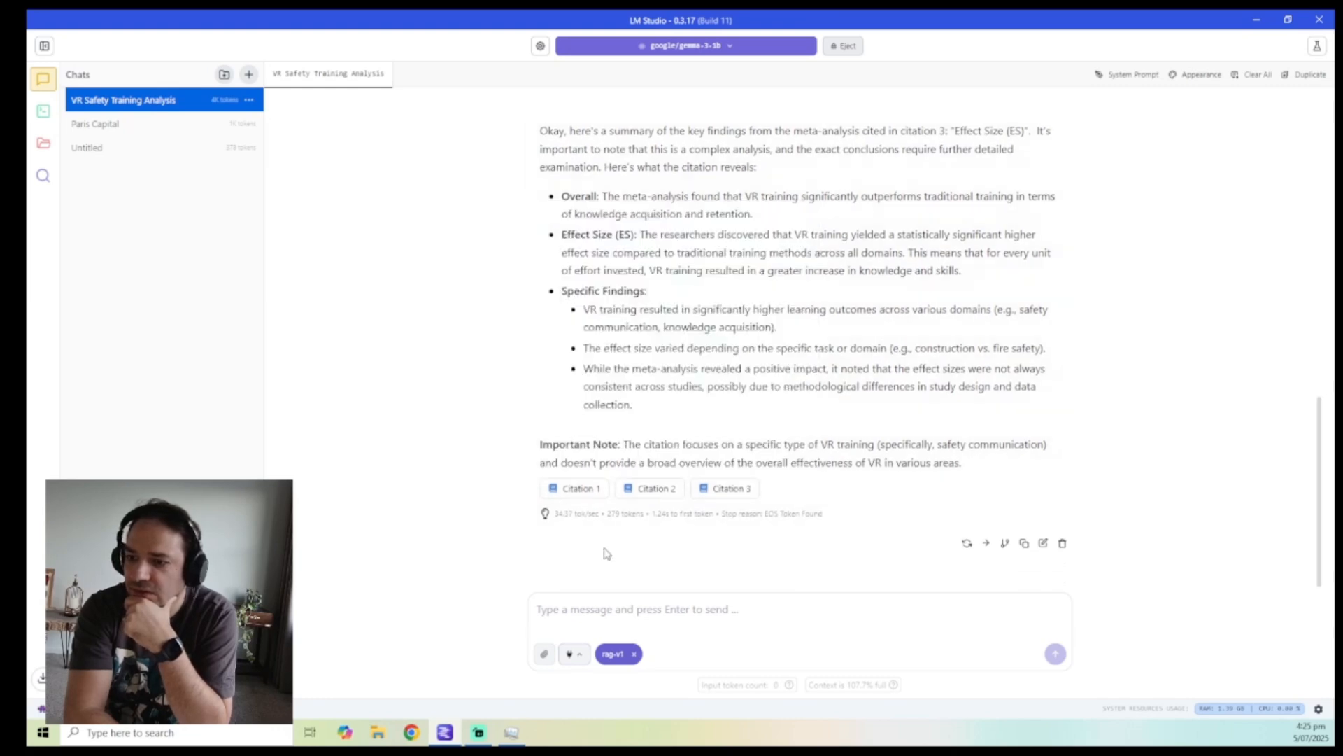
pyautogui.click(598, 610)
pyautogui.write('of')
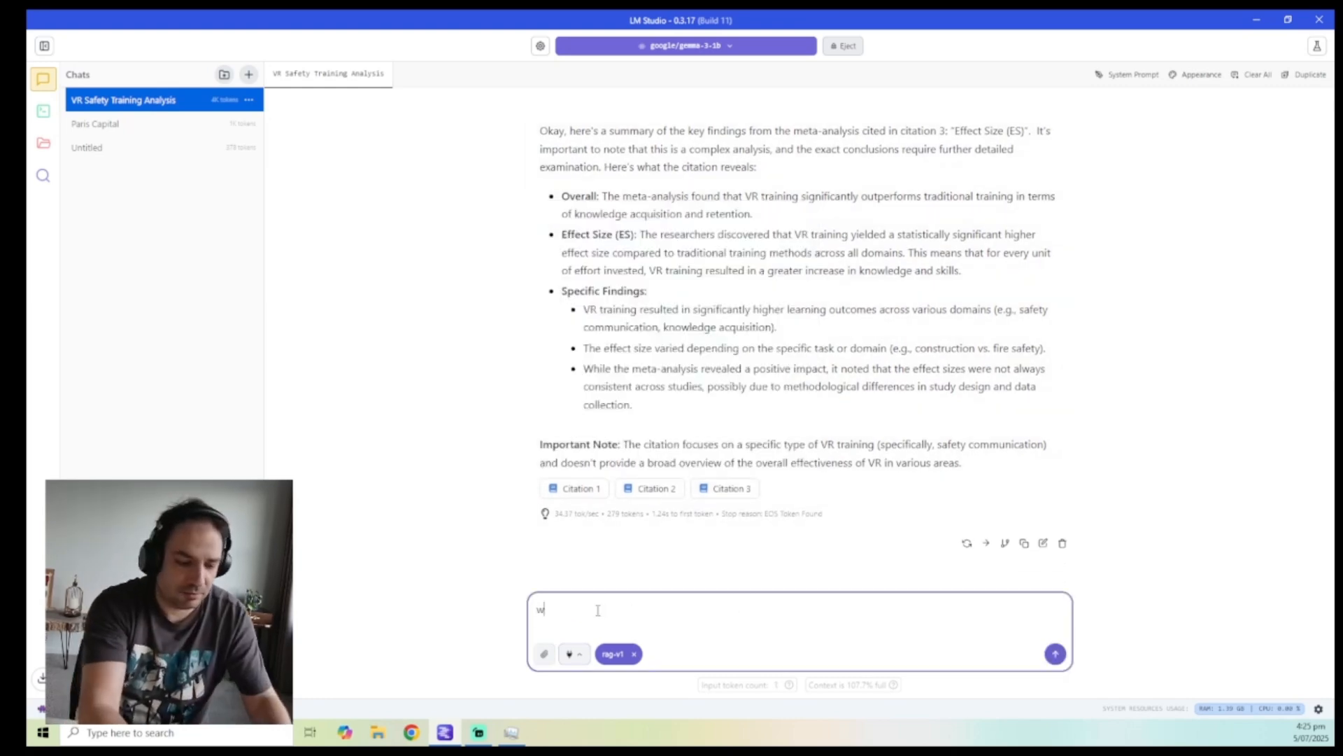
pyautogui.press('BackSpace')
pyautogui.press('BackSpace')
pyautogui.write('that th')
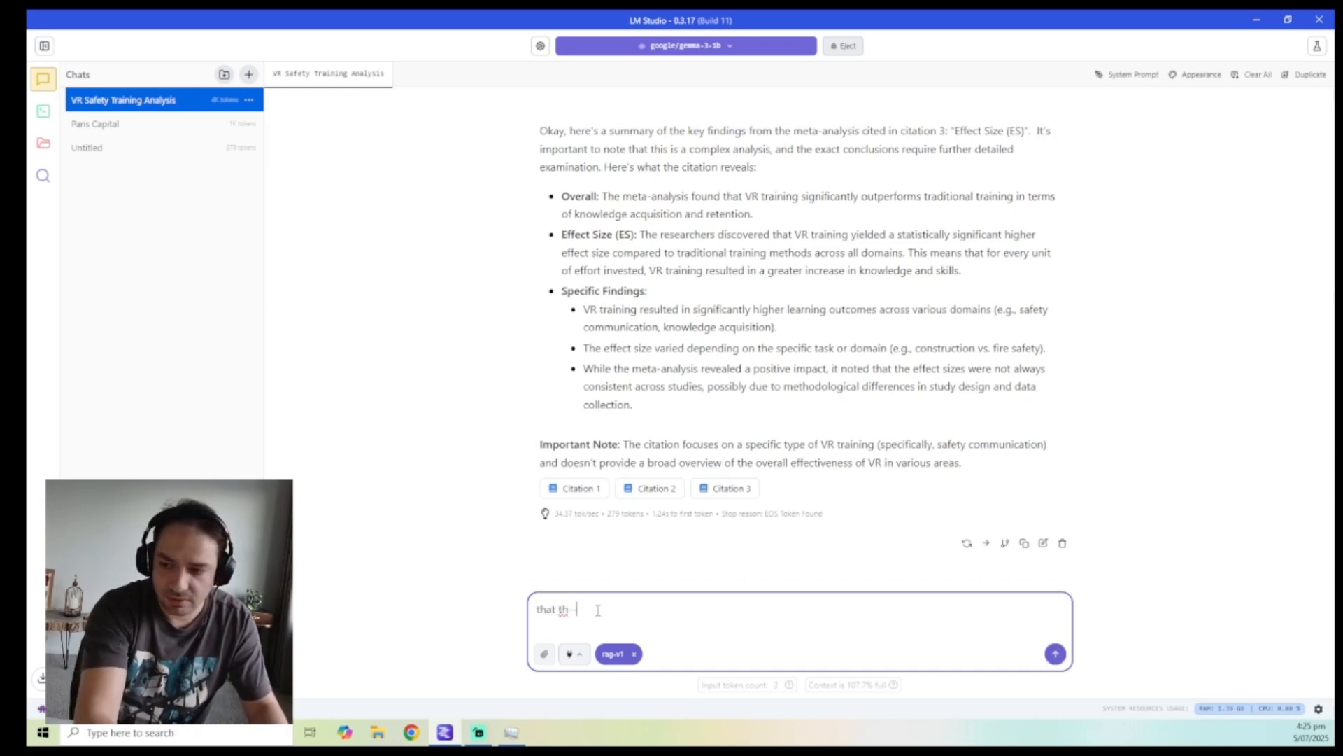
pyautogui.write(' he resul')
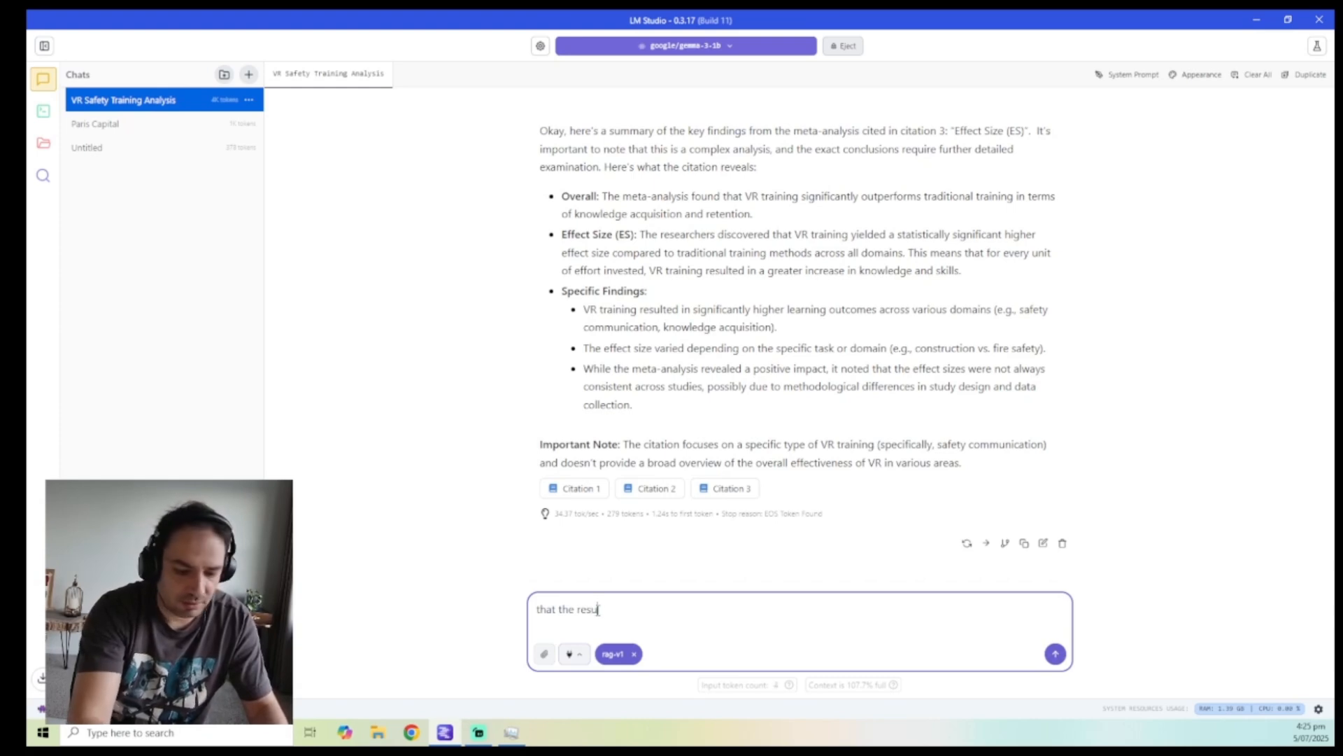
pyautogui.write('ts say ab')
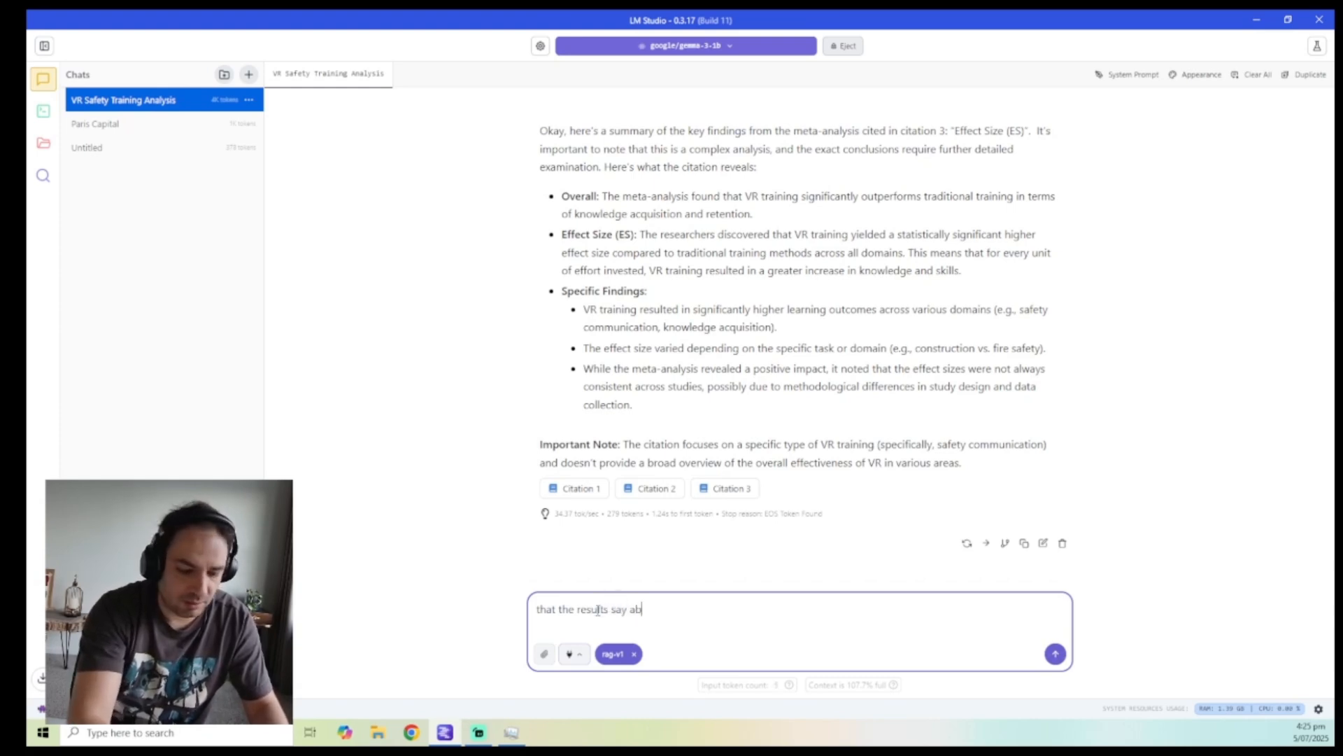
pyautogui.write('out VR ')
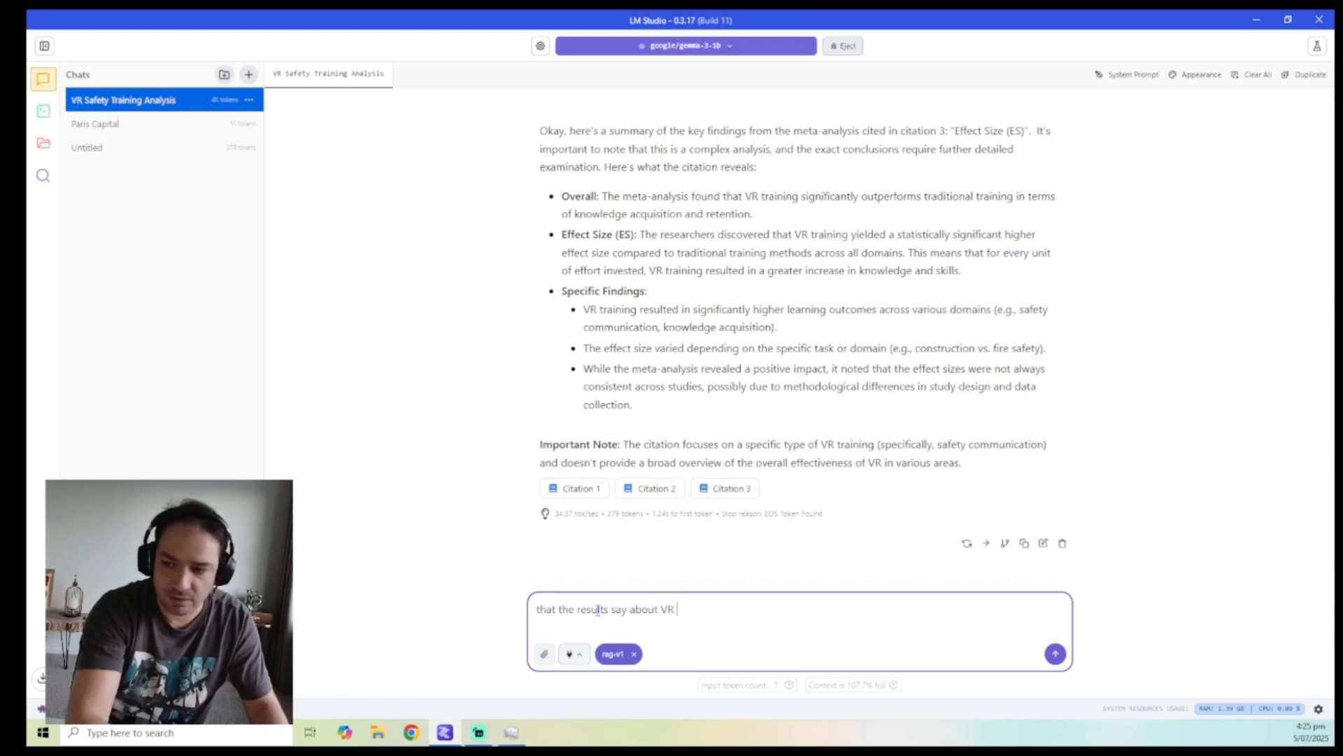
pyautogui.write('usi')
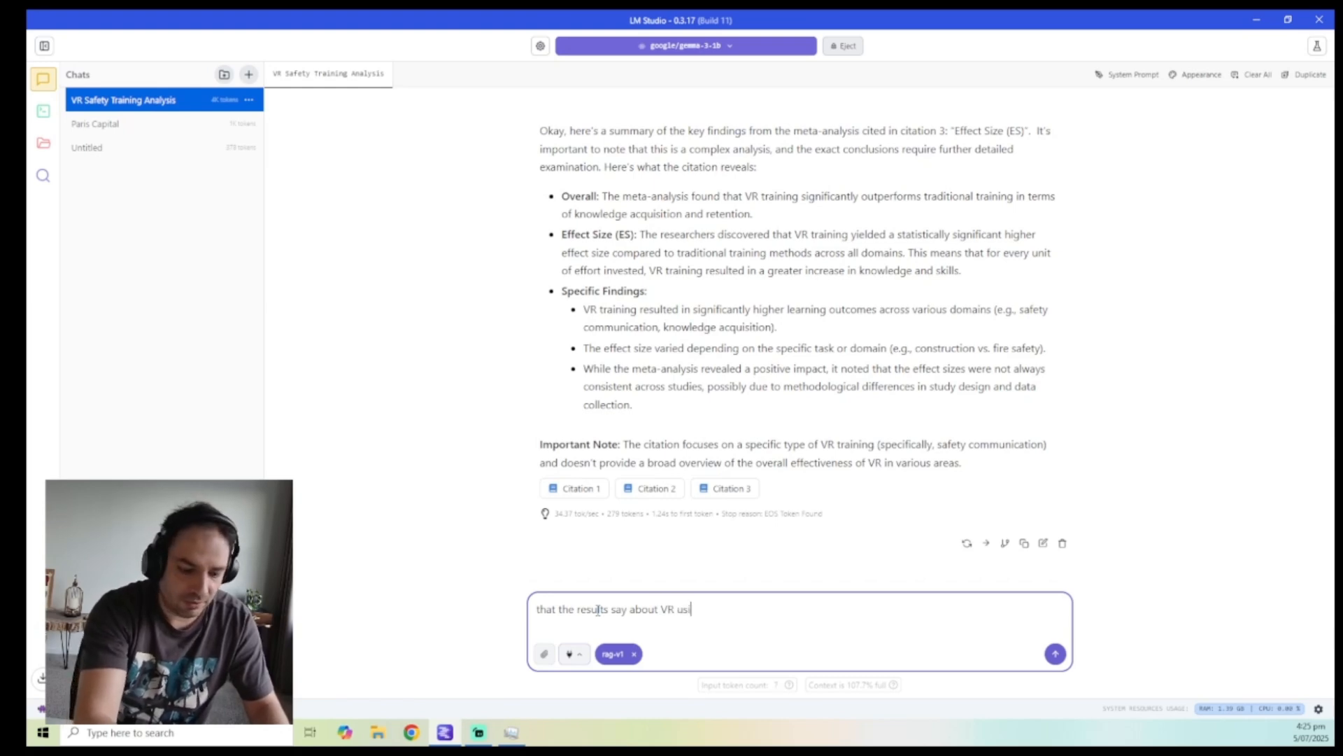
pyautogui.write('ng the meta')
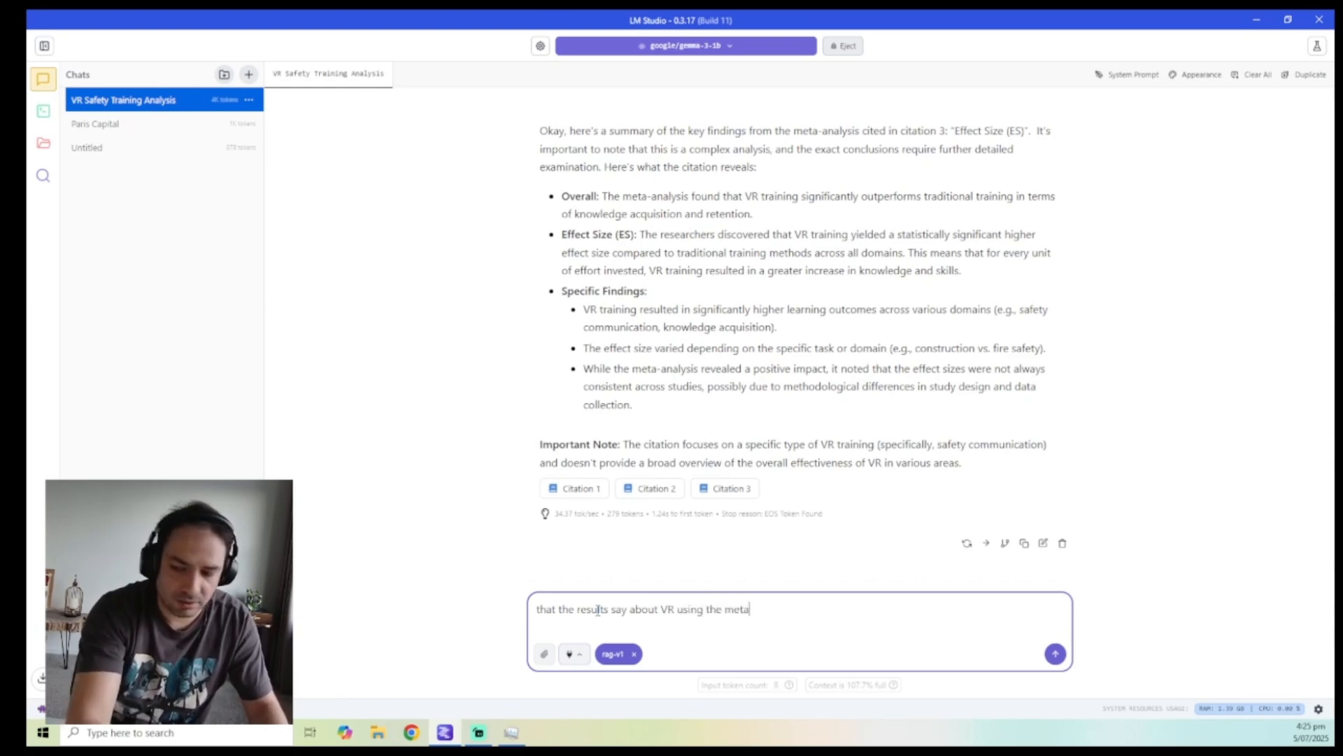
pyautogui.write(' an')
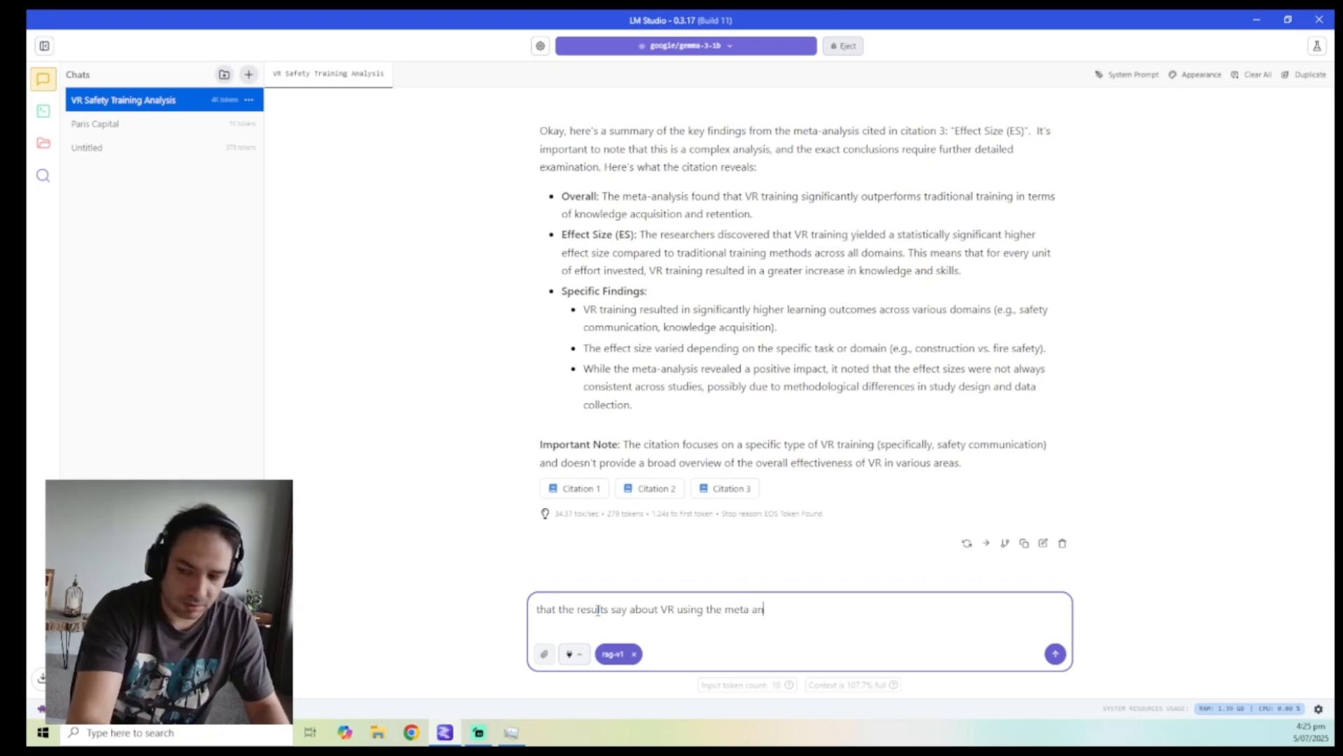
pyautogui.write('alysis ')
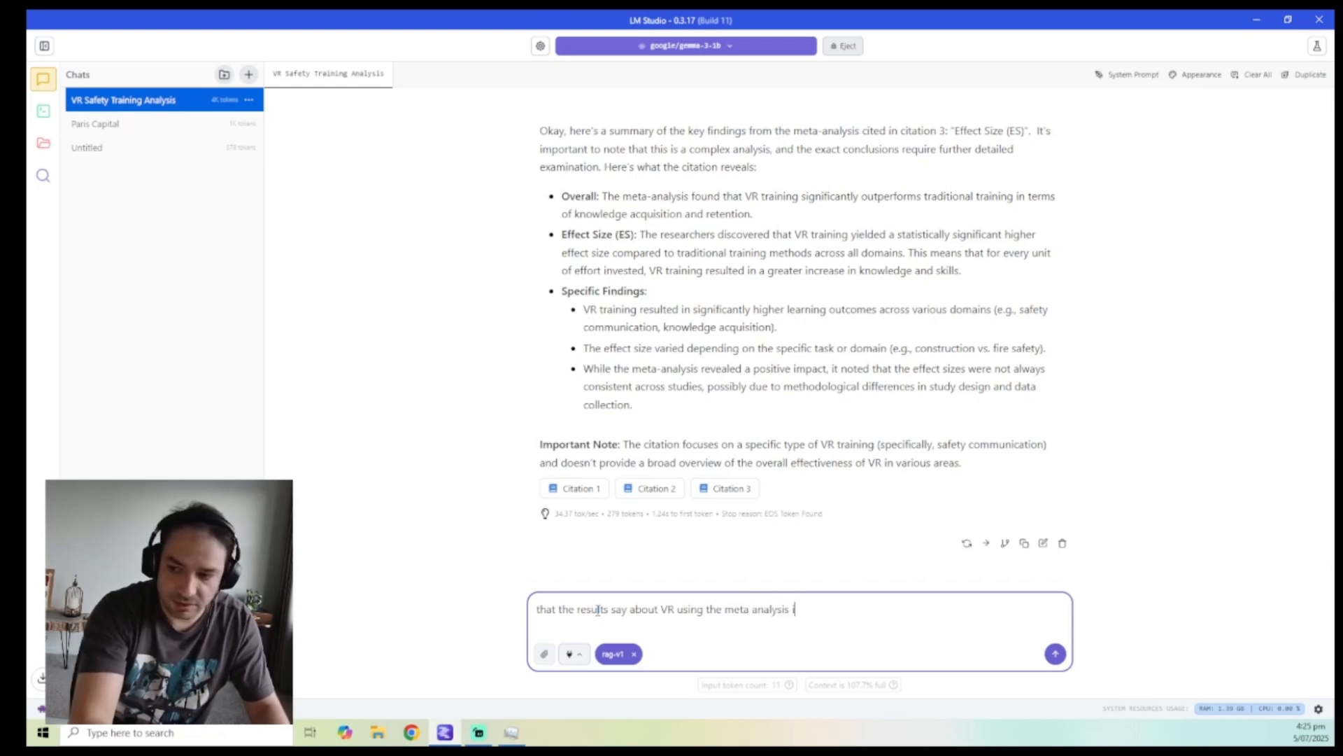
pyautogui.write('in this paper')
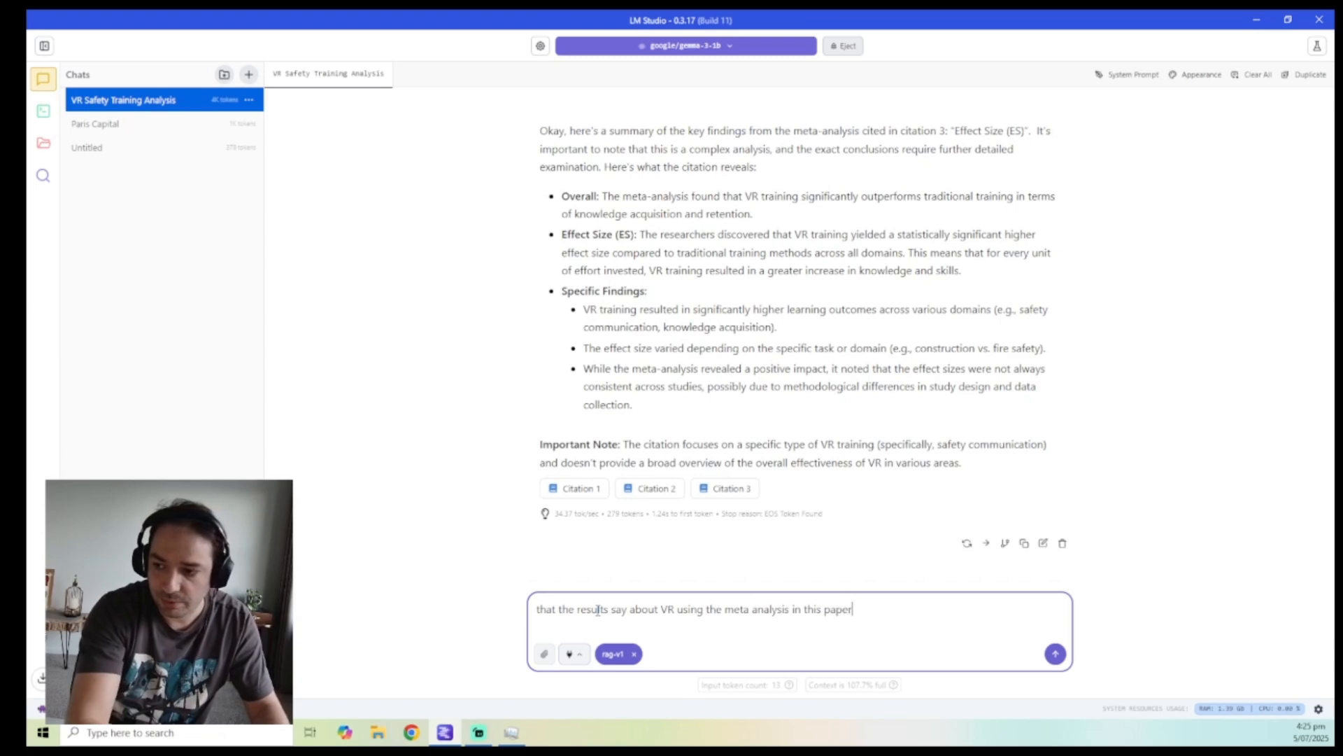
pyautogui.press('Return')
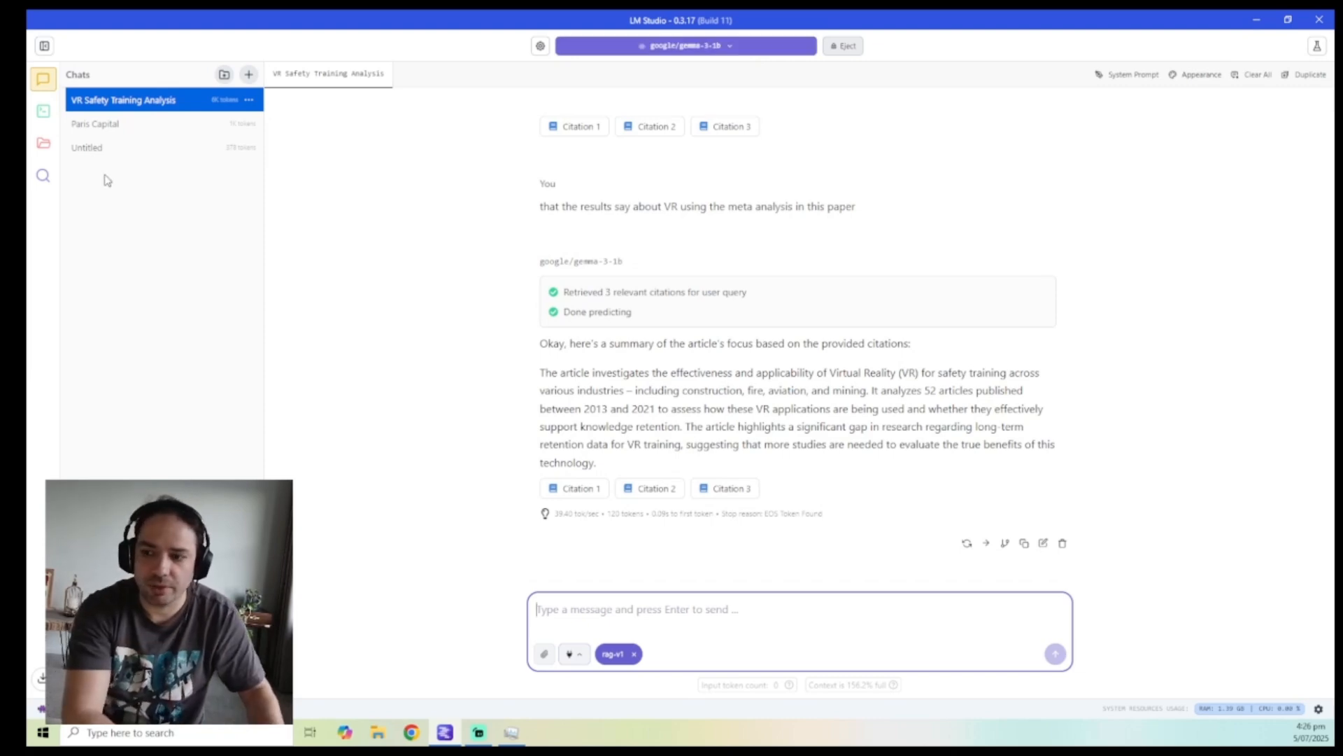
# - Set the context length of the loaded google/gemma-3-1b model to 8000 and reload it to apply the change
pyautogui.click(44, 111)
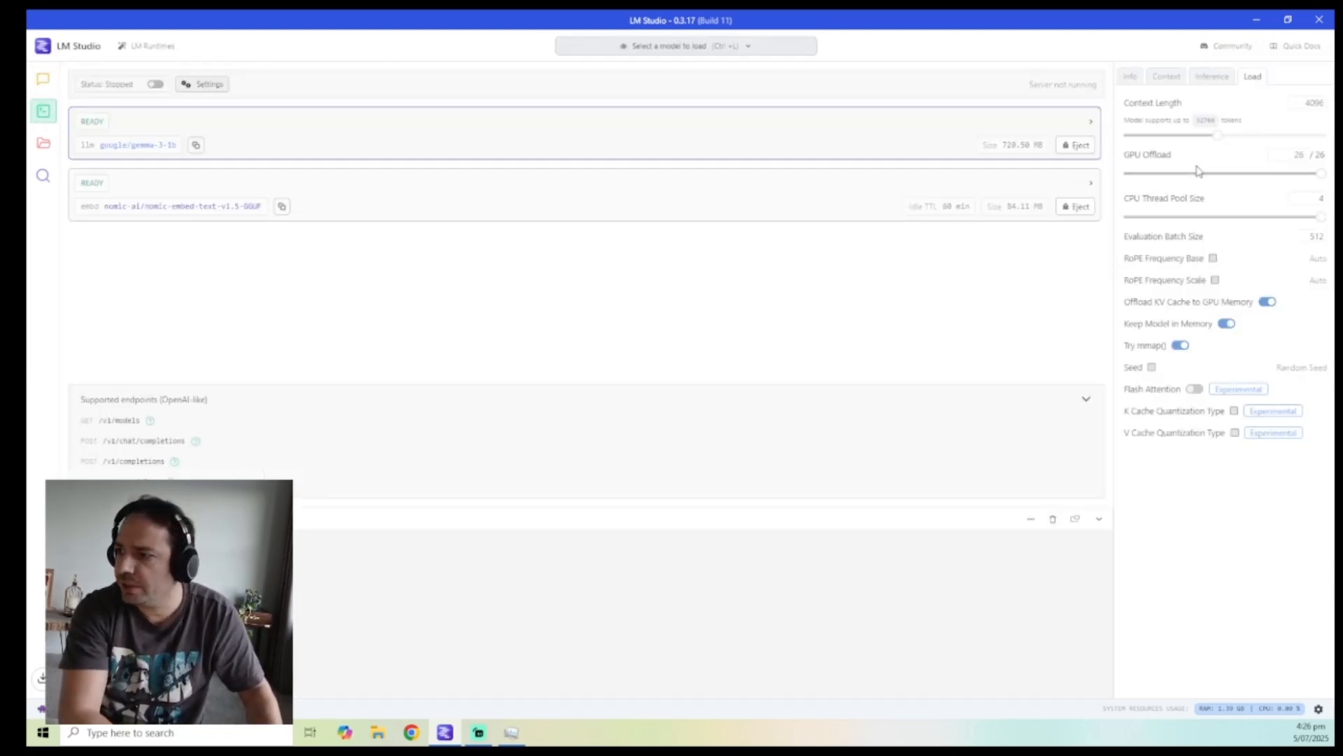
pyautogui.doubleClick(1319, 103)
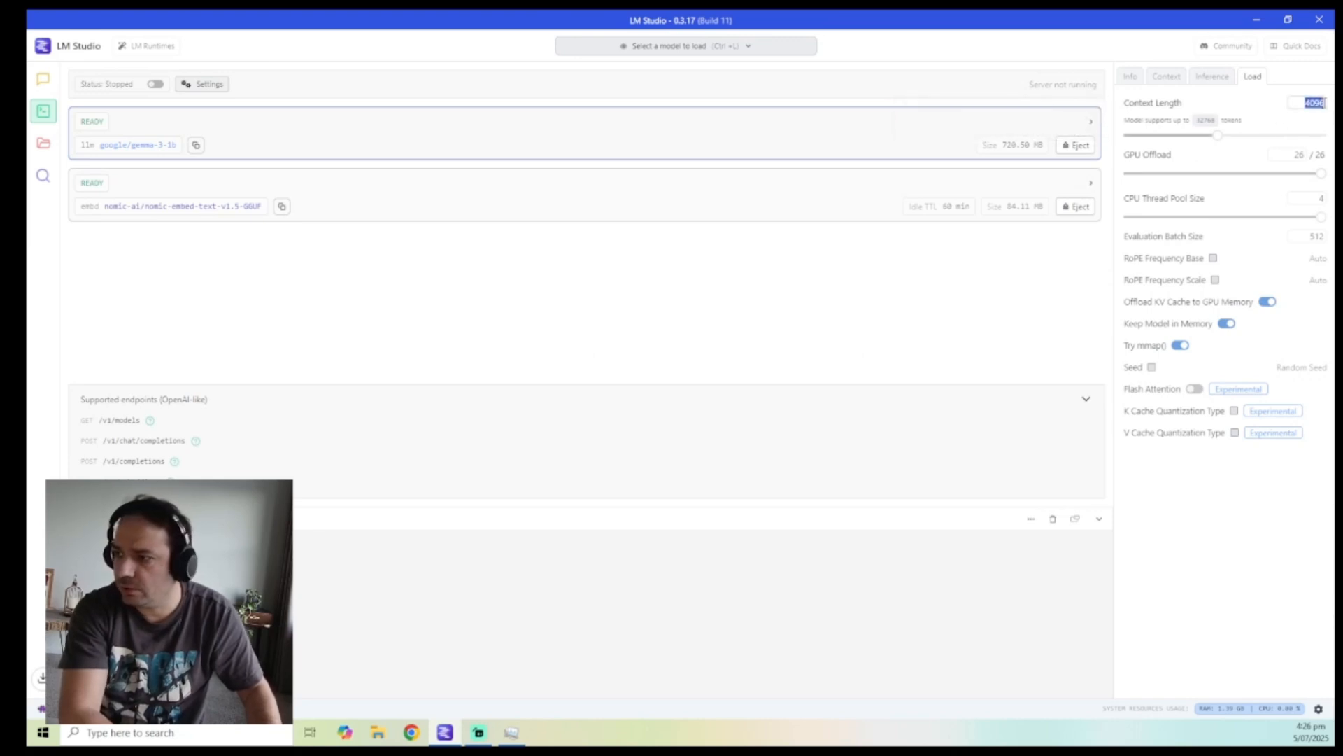
pyautogui.write('8000')
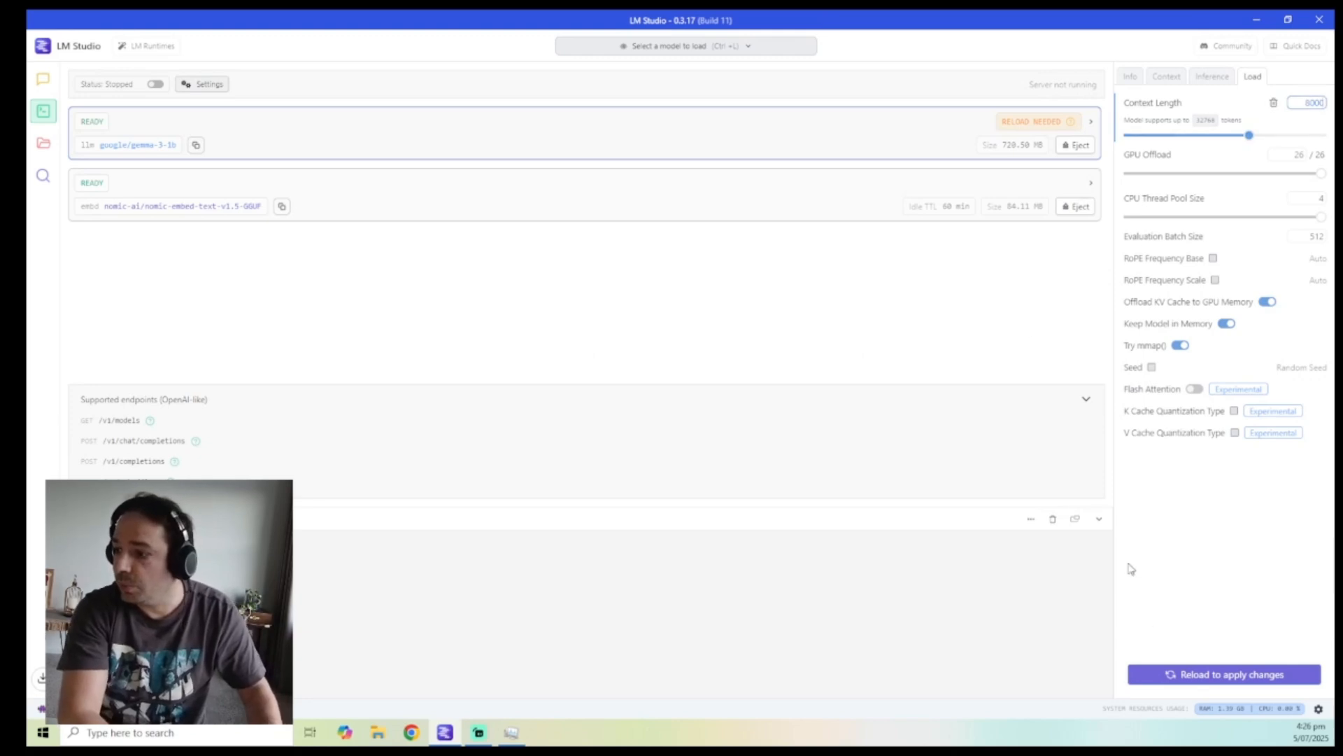
pyautogui.click(1186, 674)
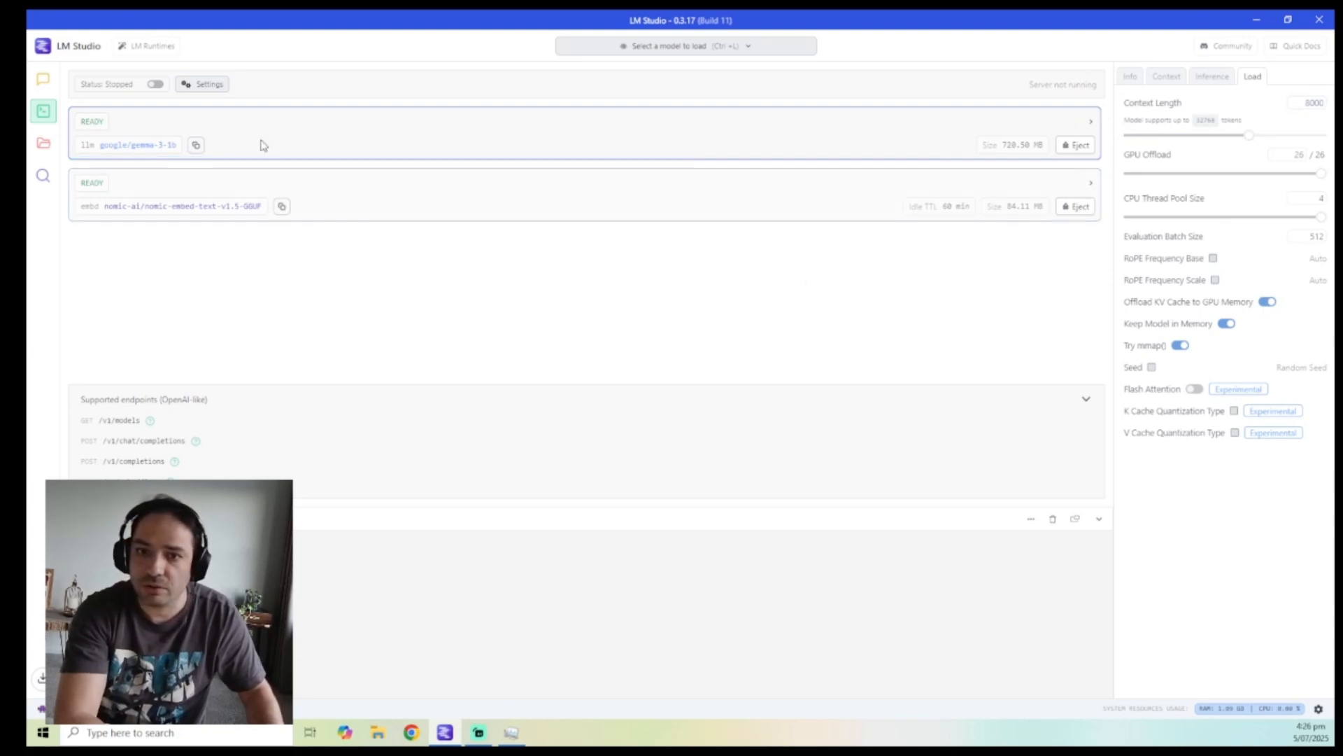
pyautogui.doubleClick(390, 145)
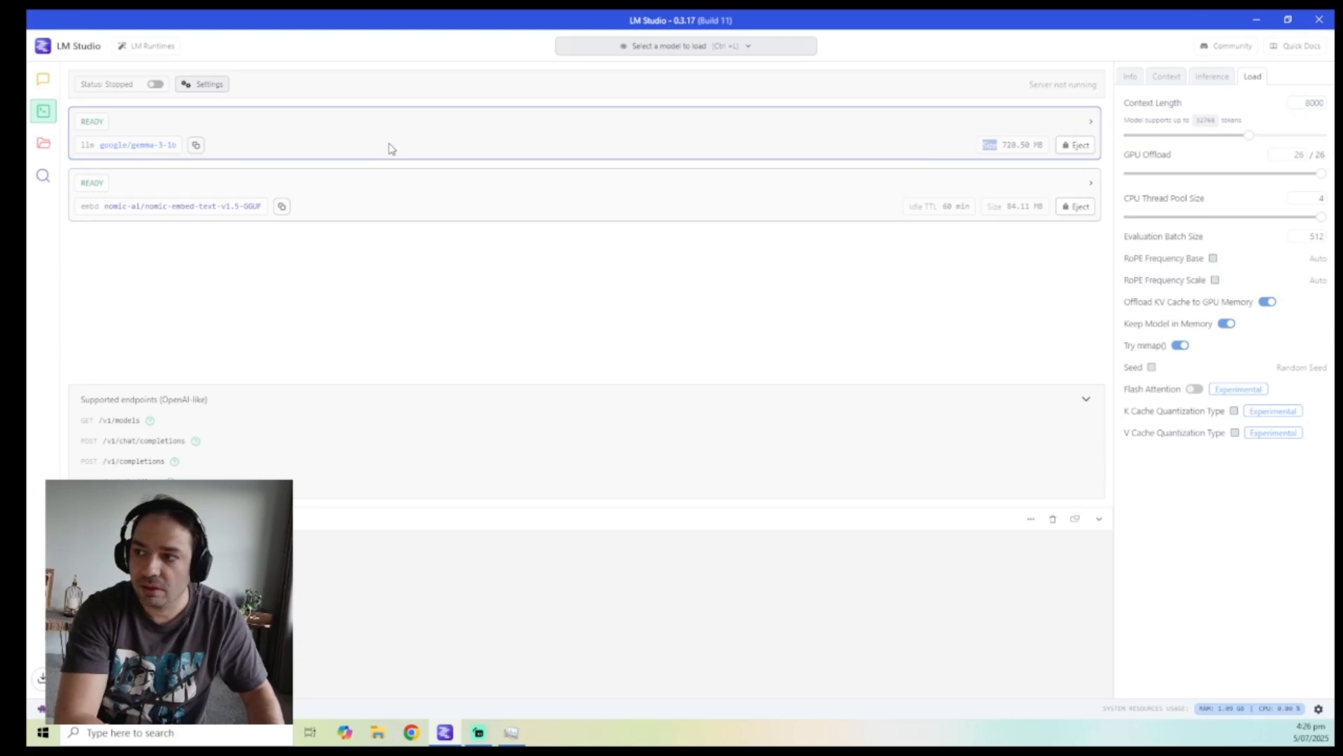
pyautogui.click(46, 81)
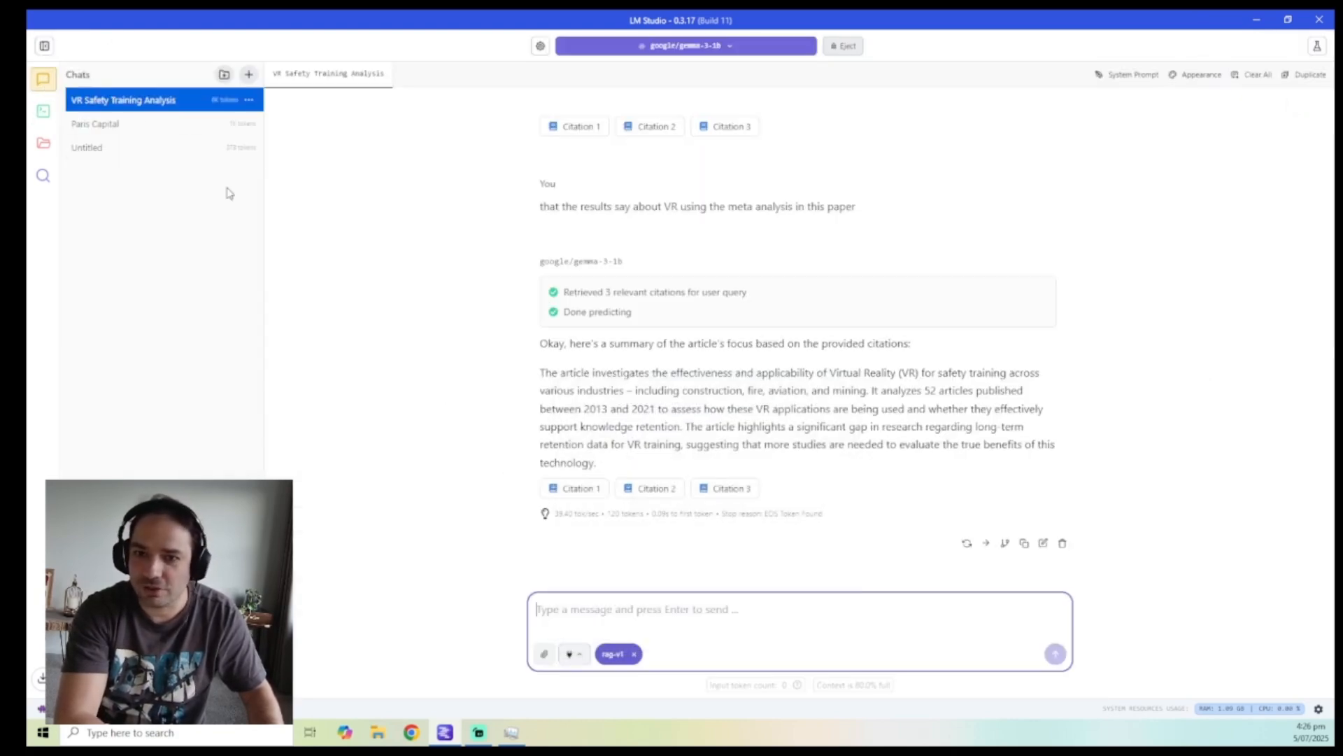
pyautogui.click(249, 74)
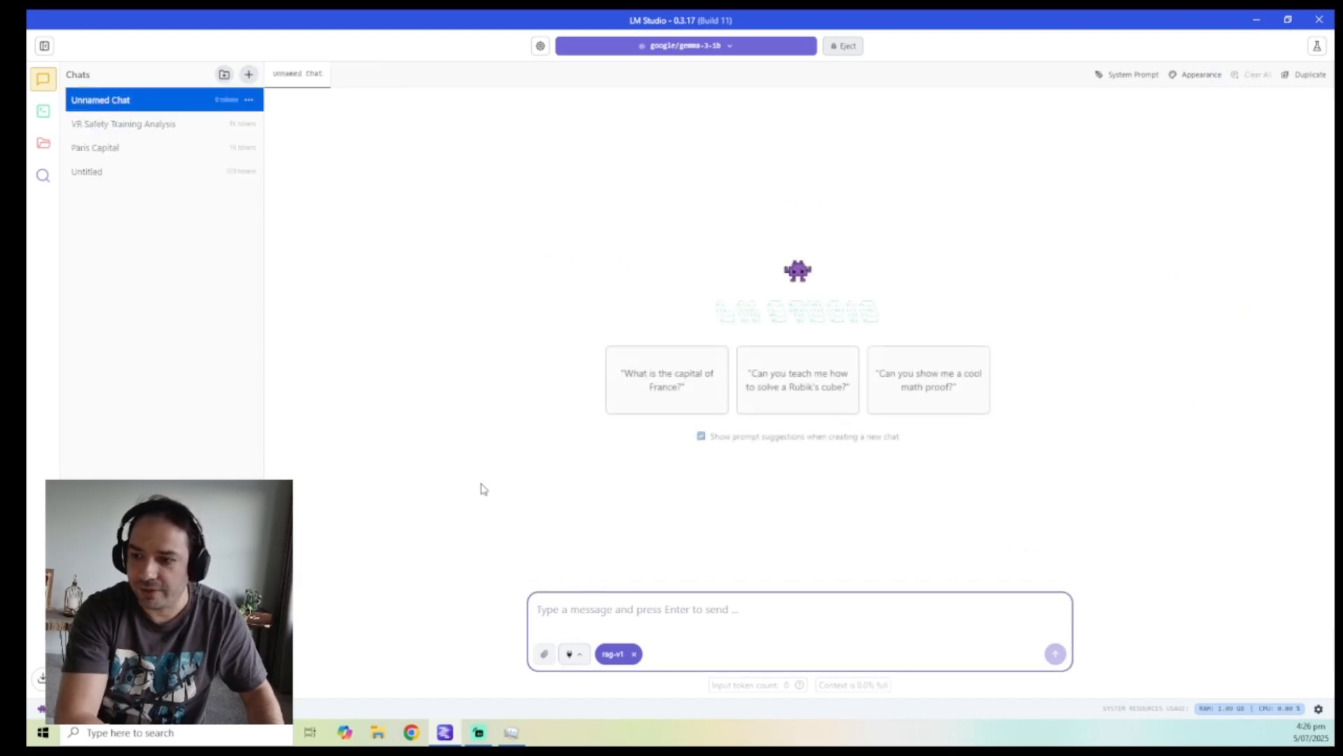
pyautogui.click(543, 654)
pyautogui.click(631, 486)
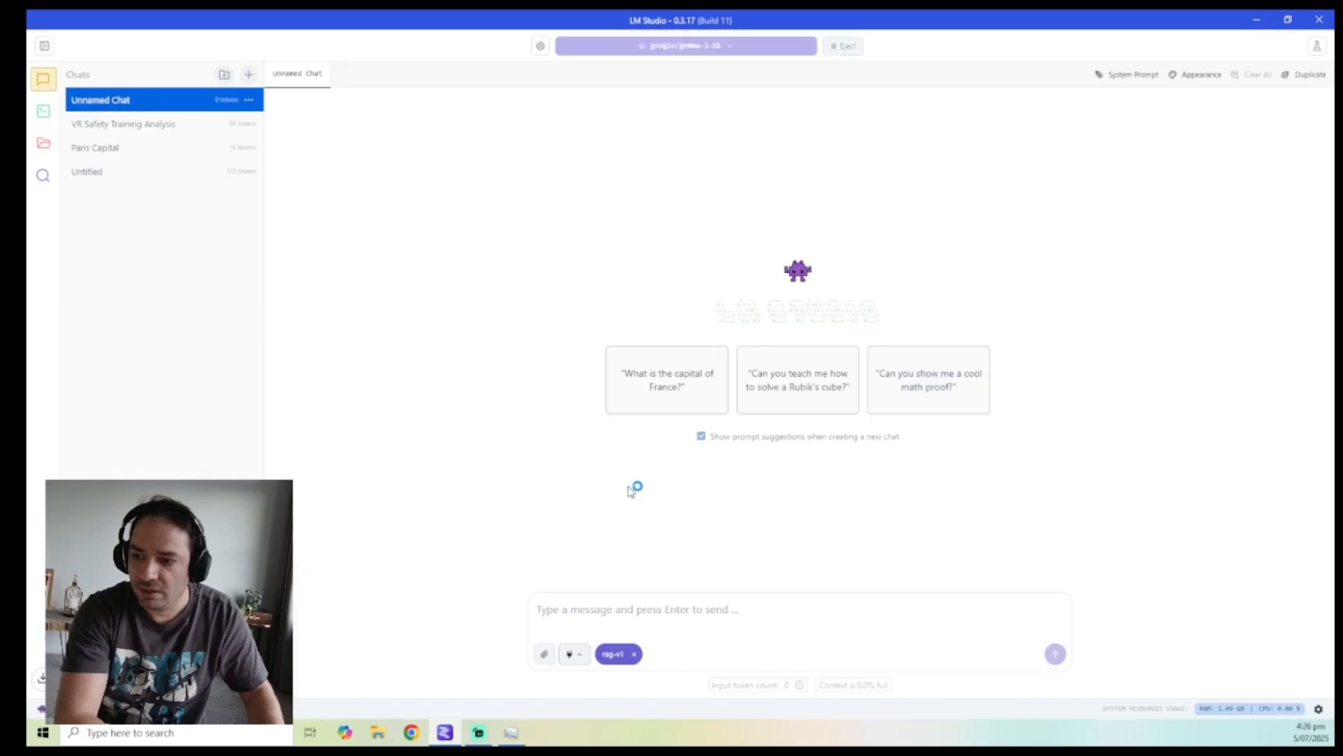
pyautogui.doubleClick(292, 150)
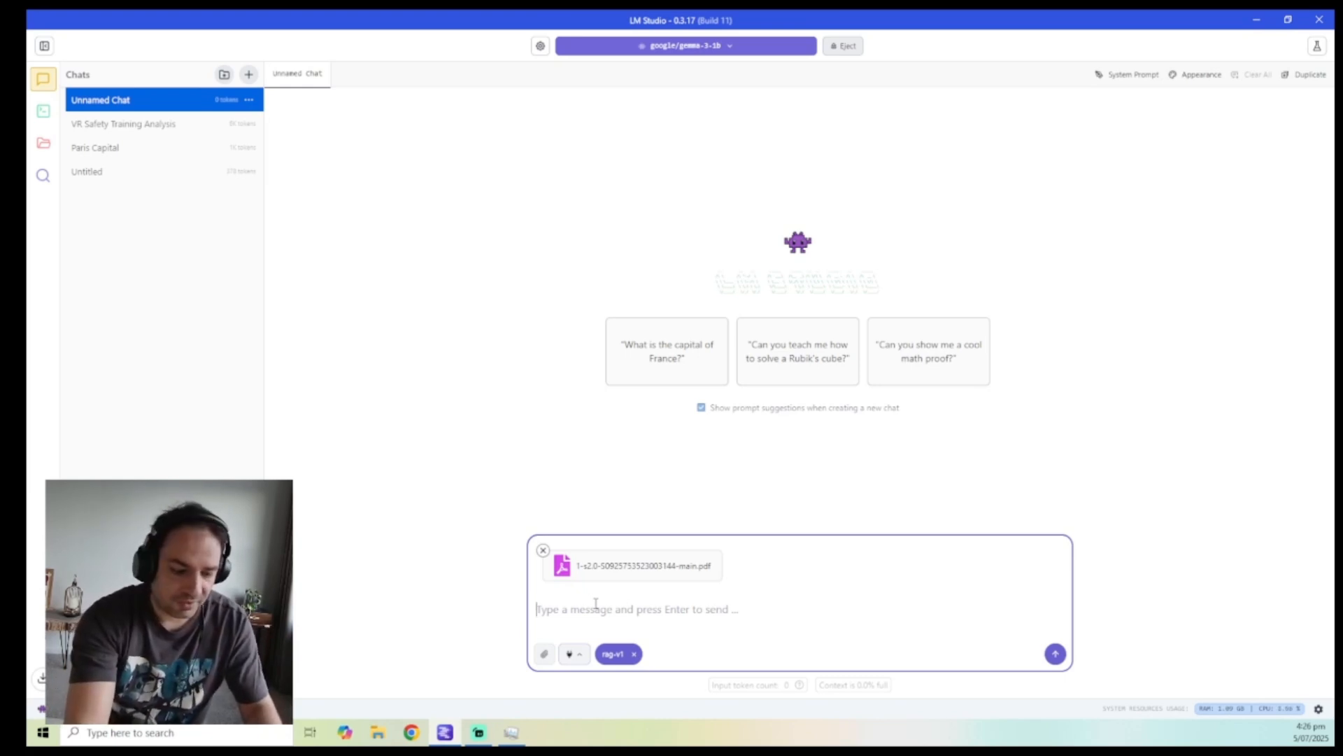
# - Ask the model "Tell me about meta analysis in this article" with the PDF attached
pyautogui.write('Tell me about')
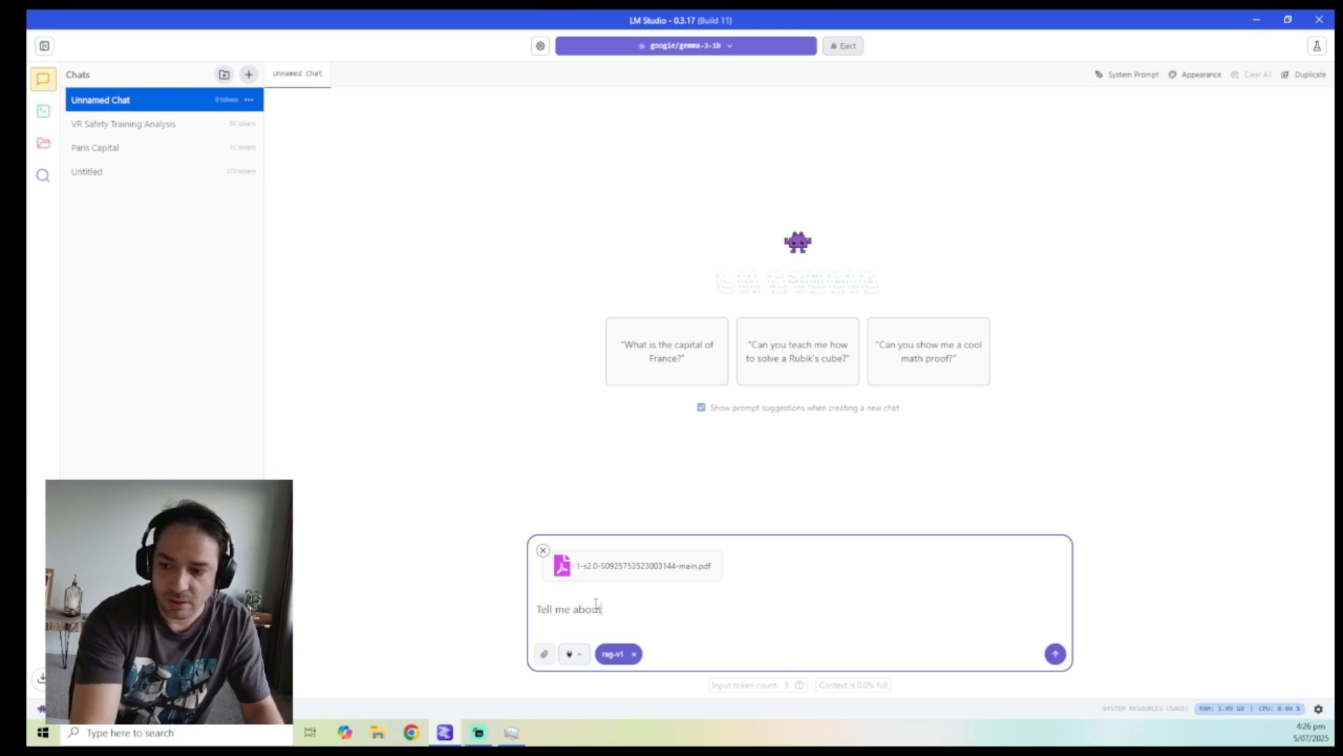
pyautogui.write(' meta ')
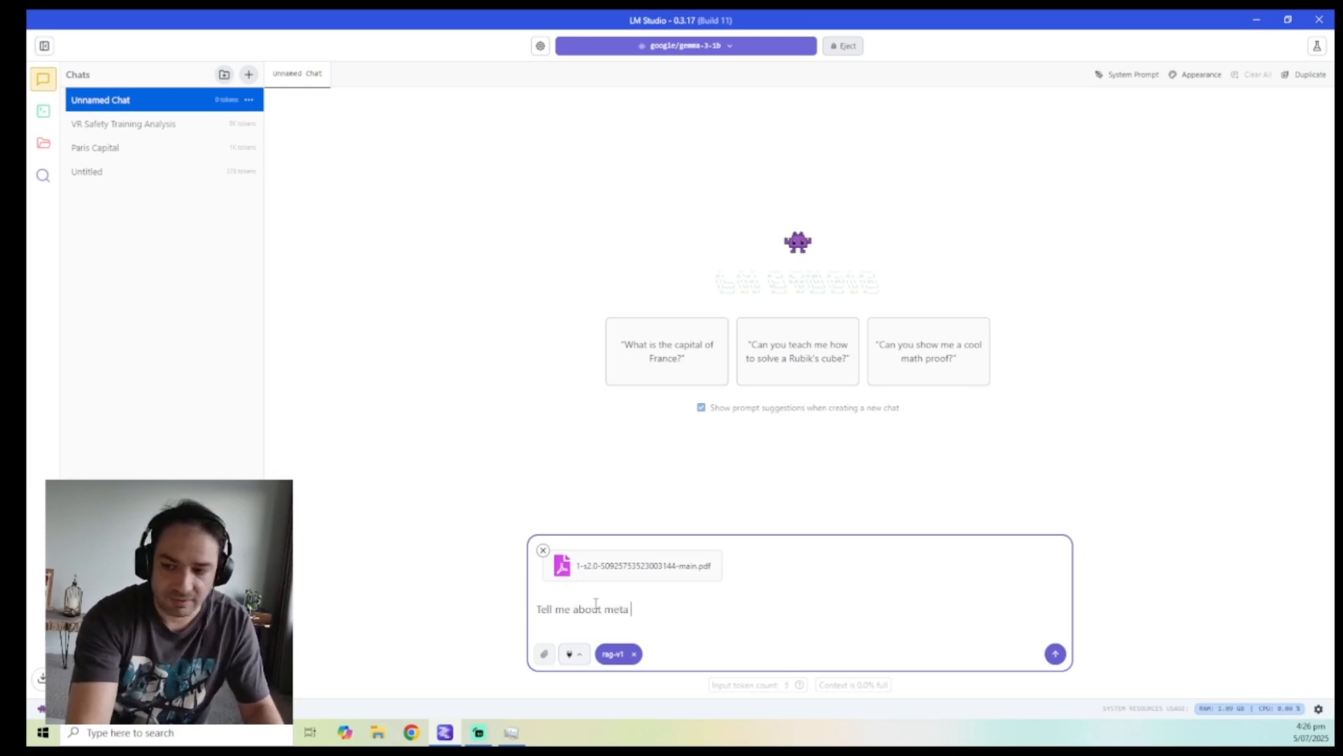
pyautogui.write('analysi')
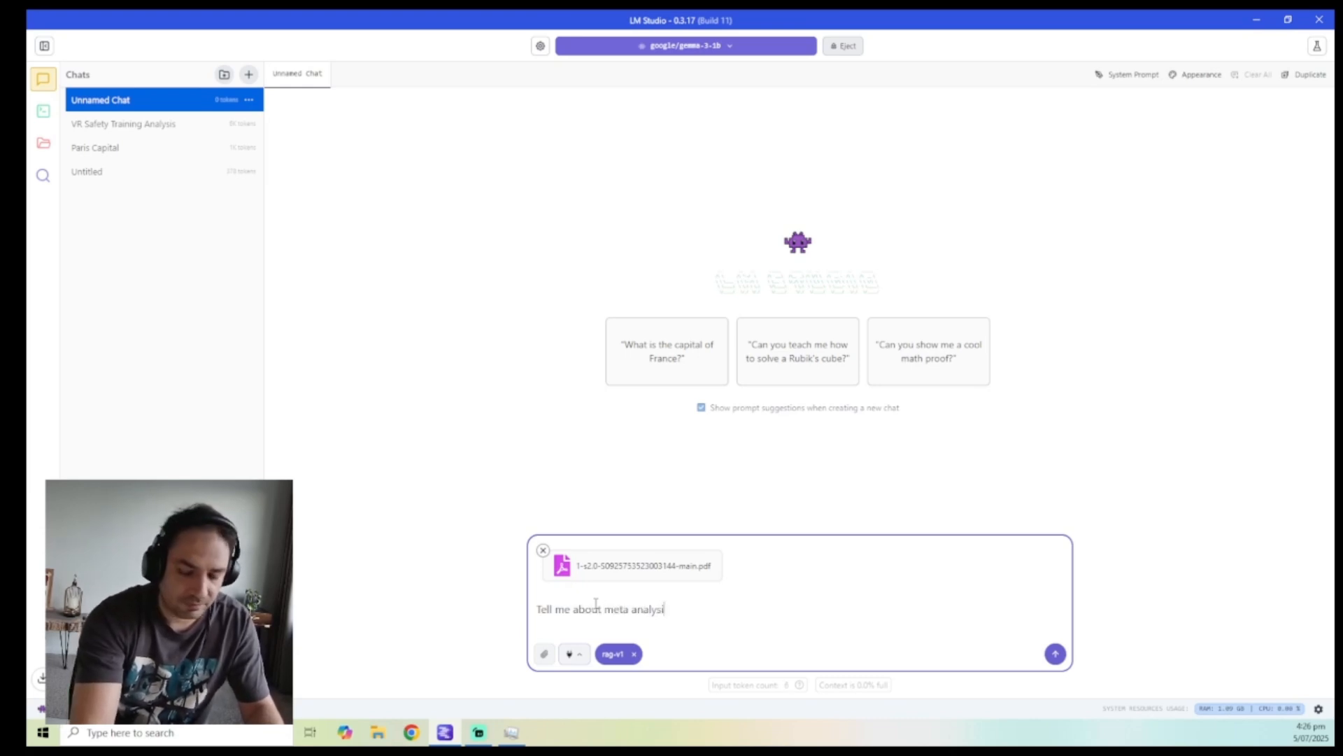
pyautogui.write('s in this ')
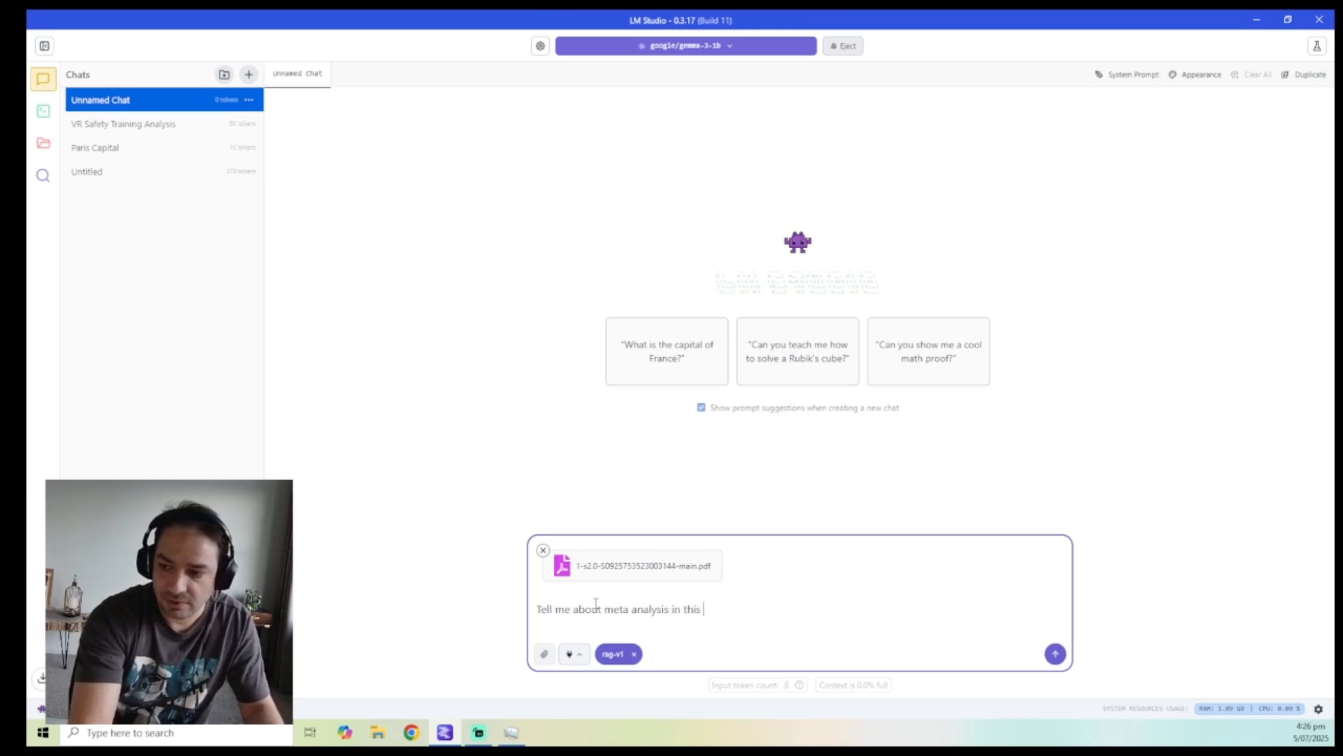
pyautogui.write('article')
pyautogui.press('Return')
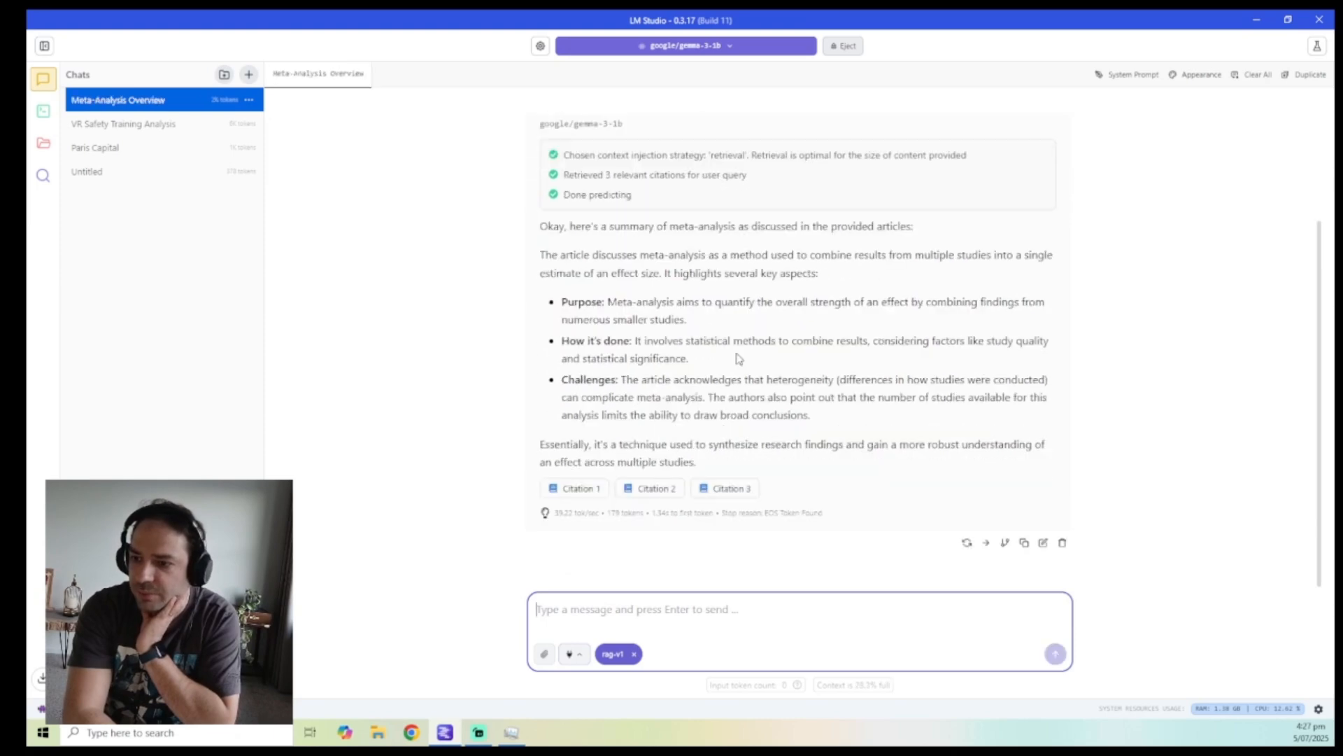
# - Examine the source excerpts behind the citations in the new meta-analysis answer
pyautogui.click(725, 486)
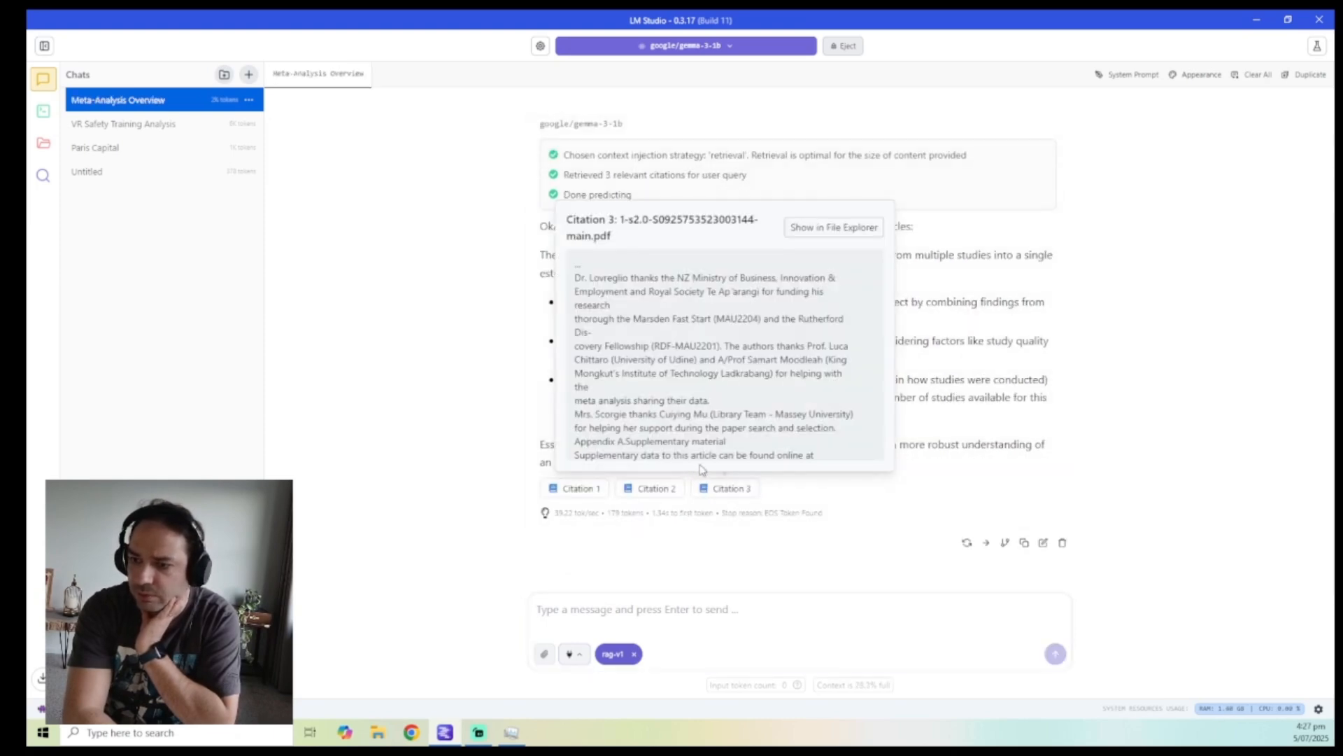
pyautogui.click(671, 478)
pyautogui.click(652, 491)
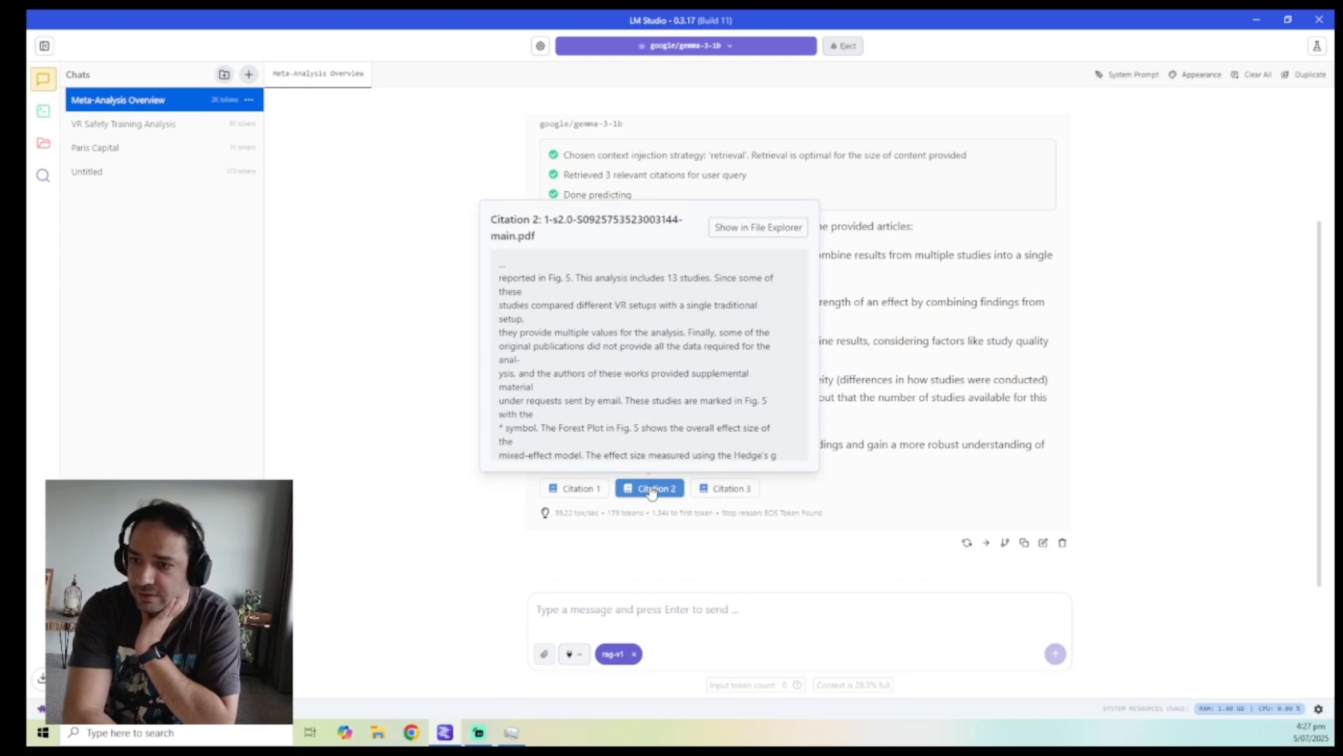
pyautogui.click(593, 490)
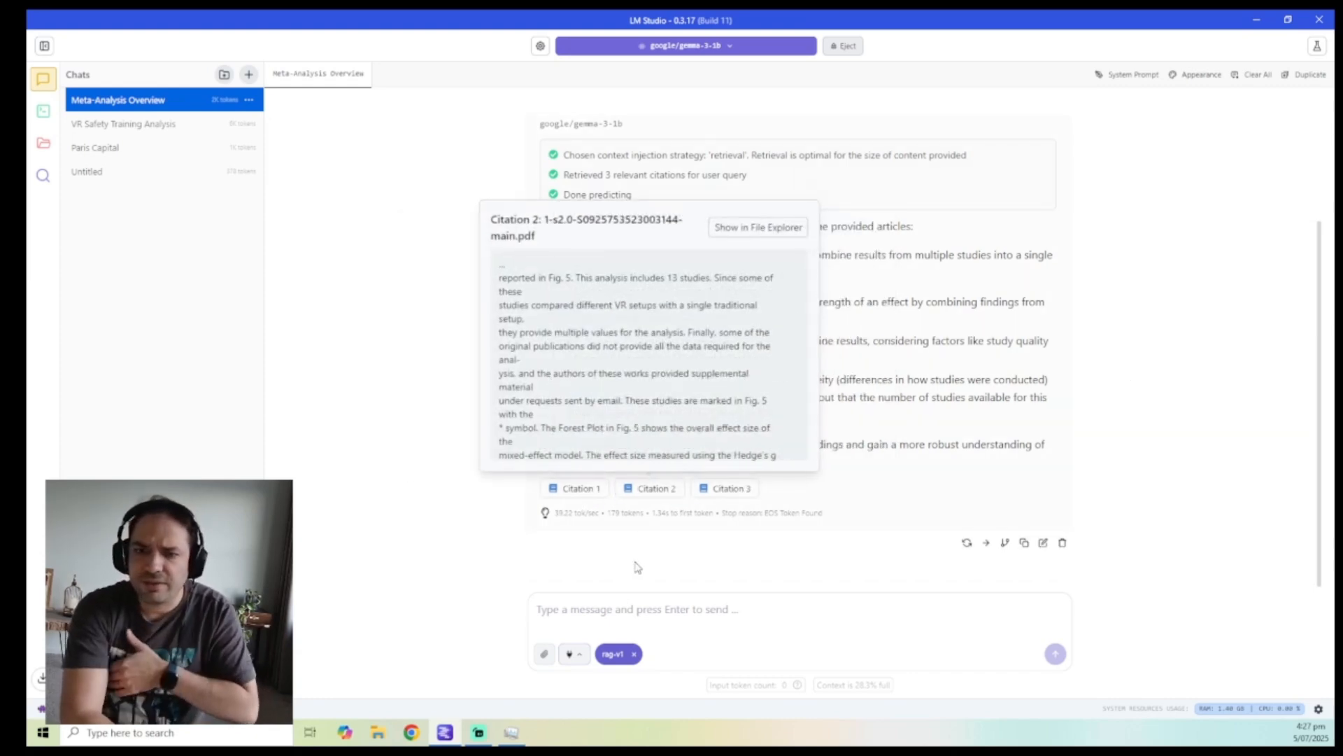
pyautogui.moveTo(656, 497)
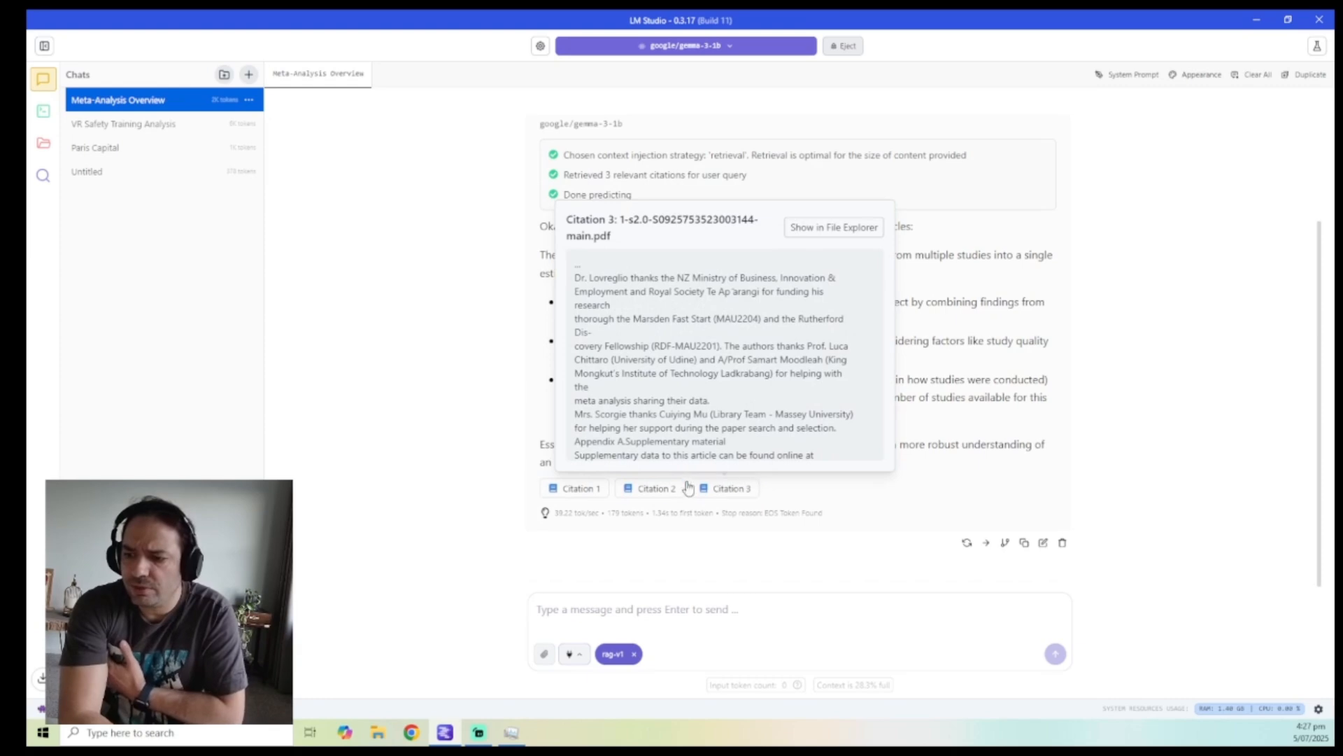
pyautogui.moveTo(596, 487)
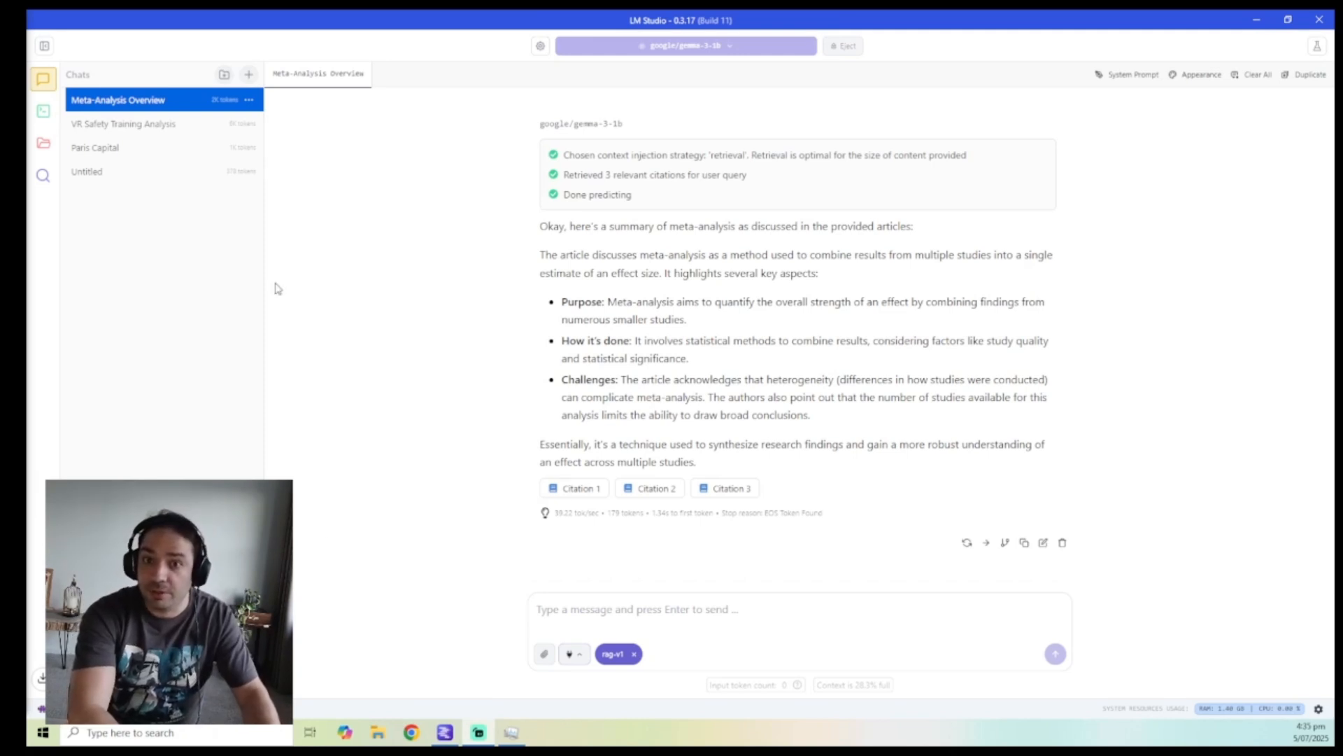
# - Start a new chat and attach the Markdown file VR paper.md from the Downloads folder
pyautogui.click(248, 74)
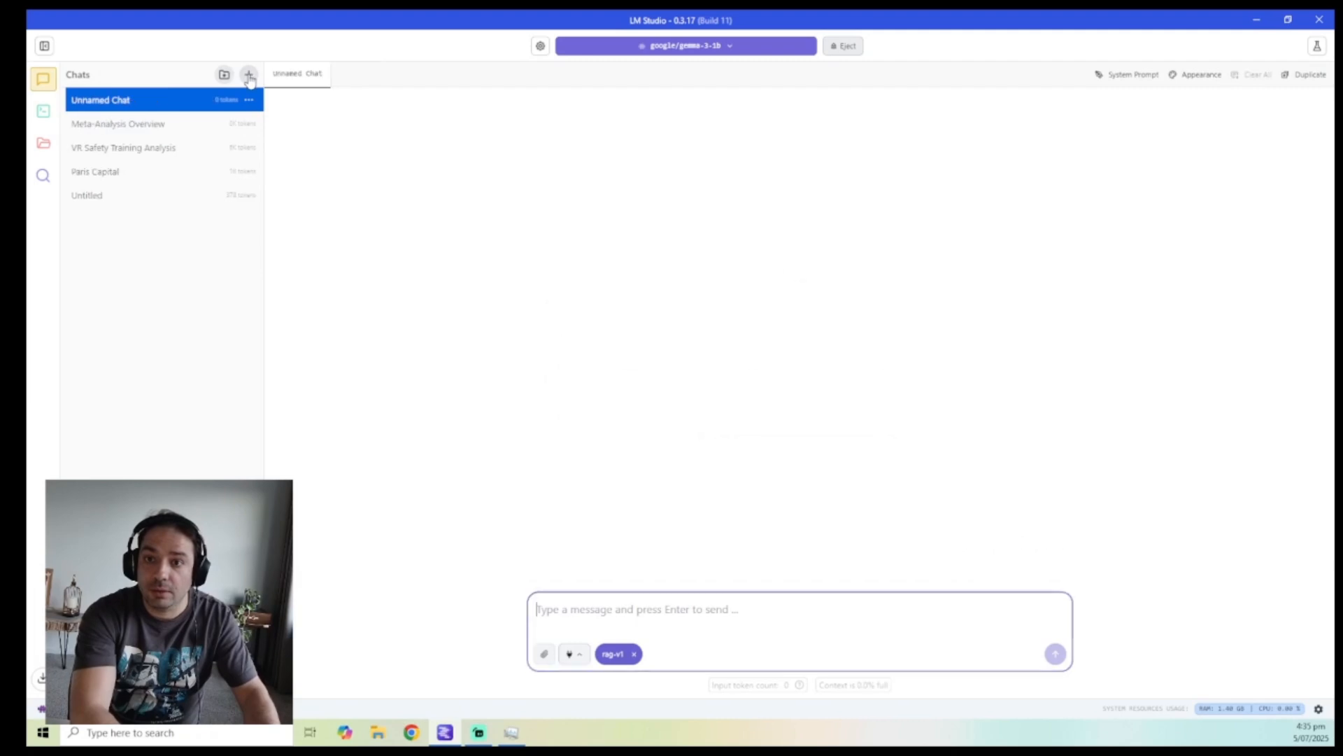
pyautogui.click(547, 655)
pyautogui.click(630, 484)
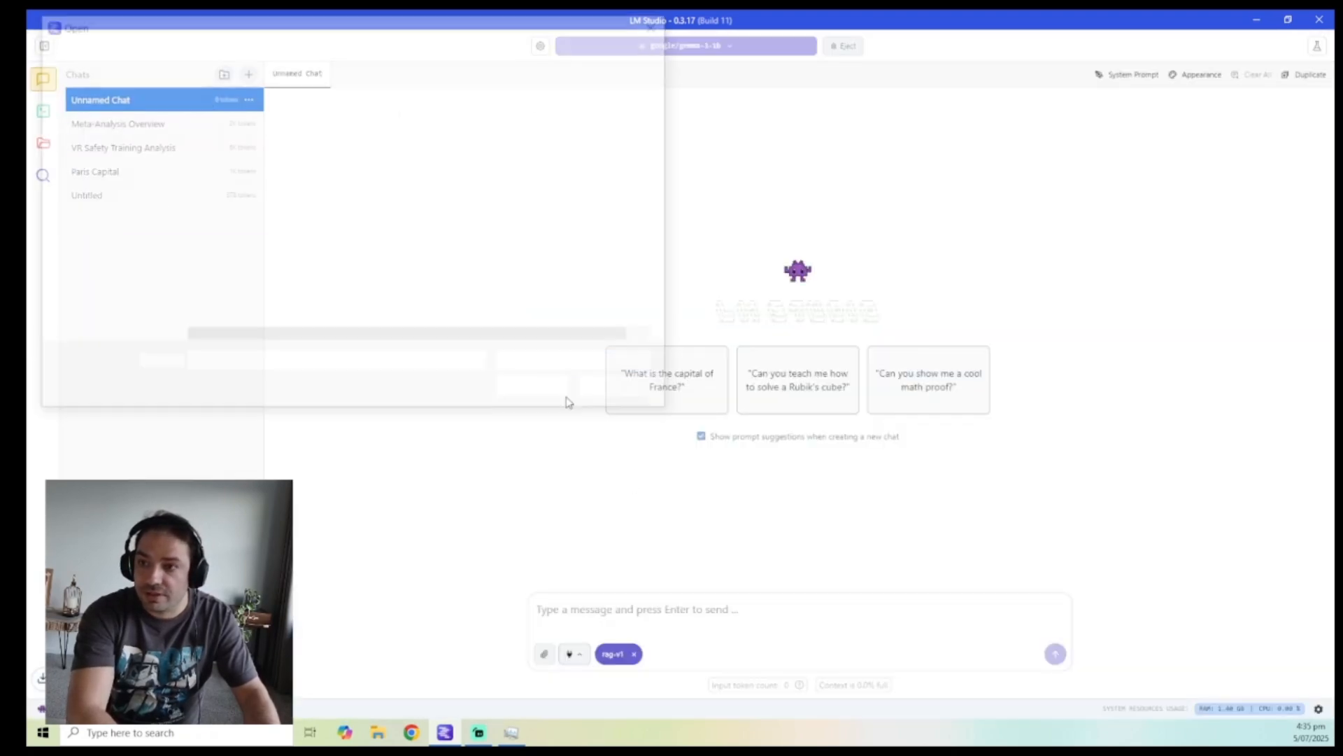
pyautogui.click(231, 152)
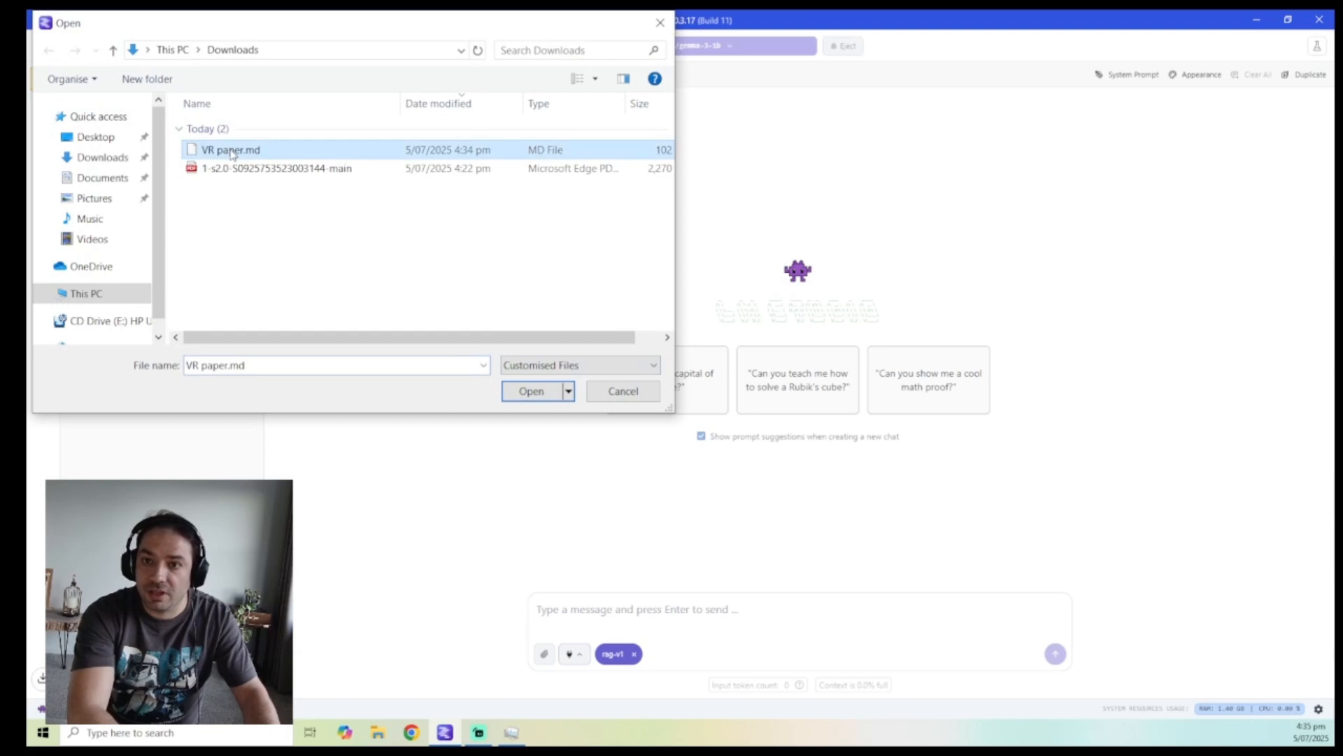
pyautogui.doubleClick(233, 153)
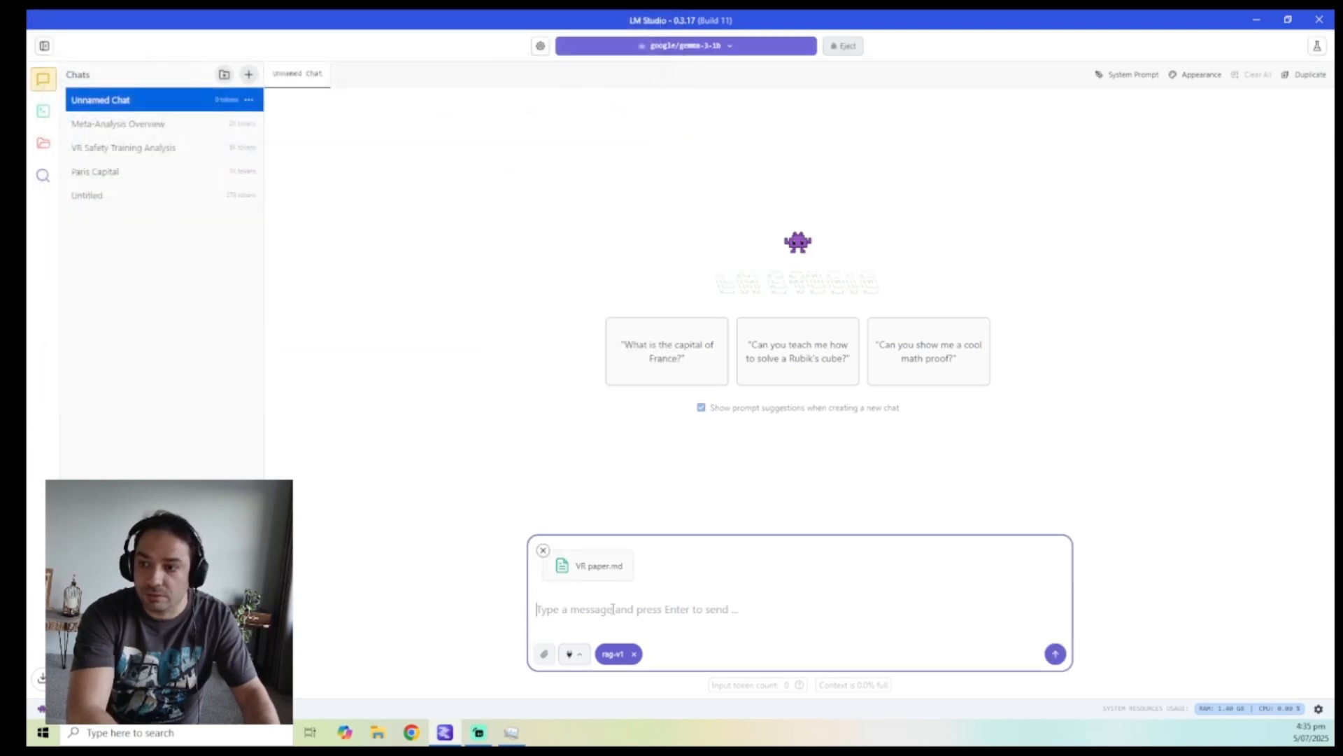
# - Ask the model "Tell me the result of the meta analysis from this paper" with the Markdown file attached
pyautogui.write('Tell')
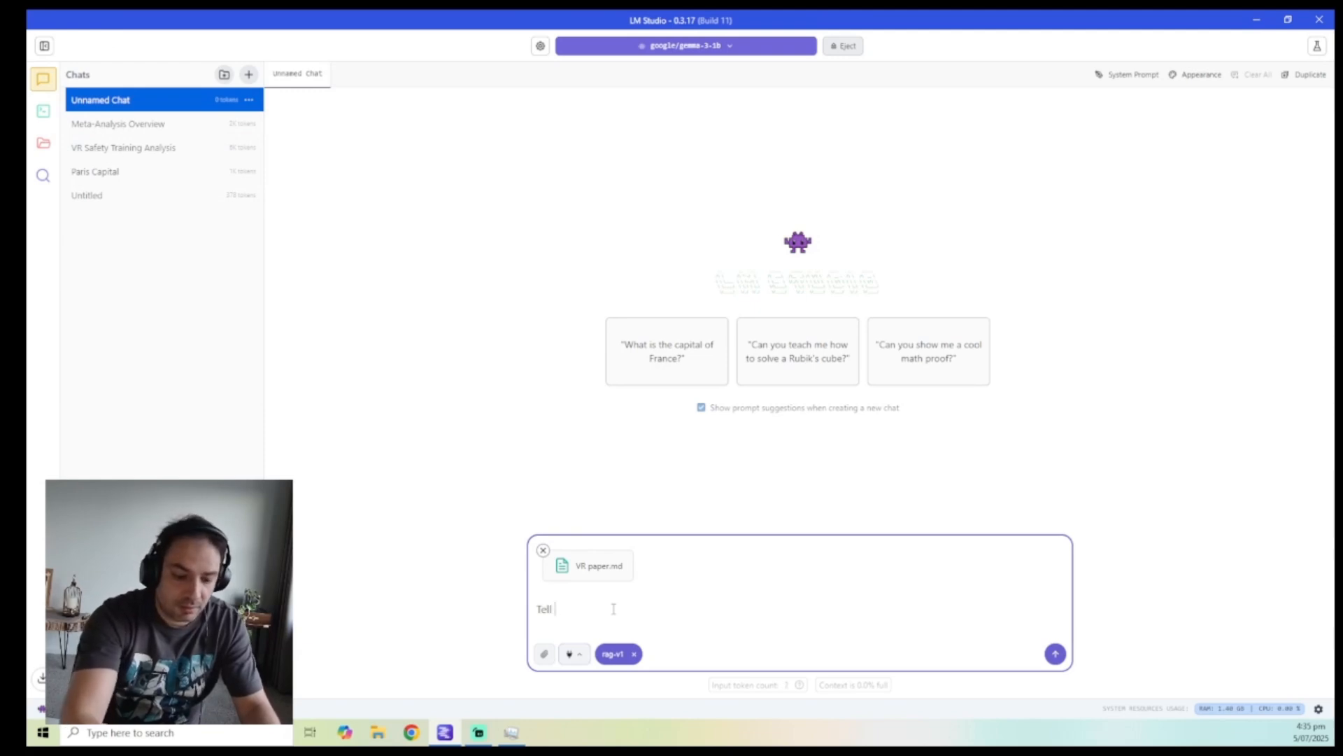
pyautogui.write(' me the resu')
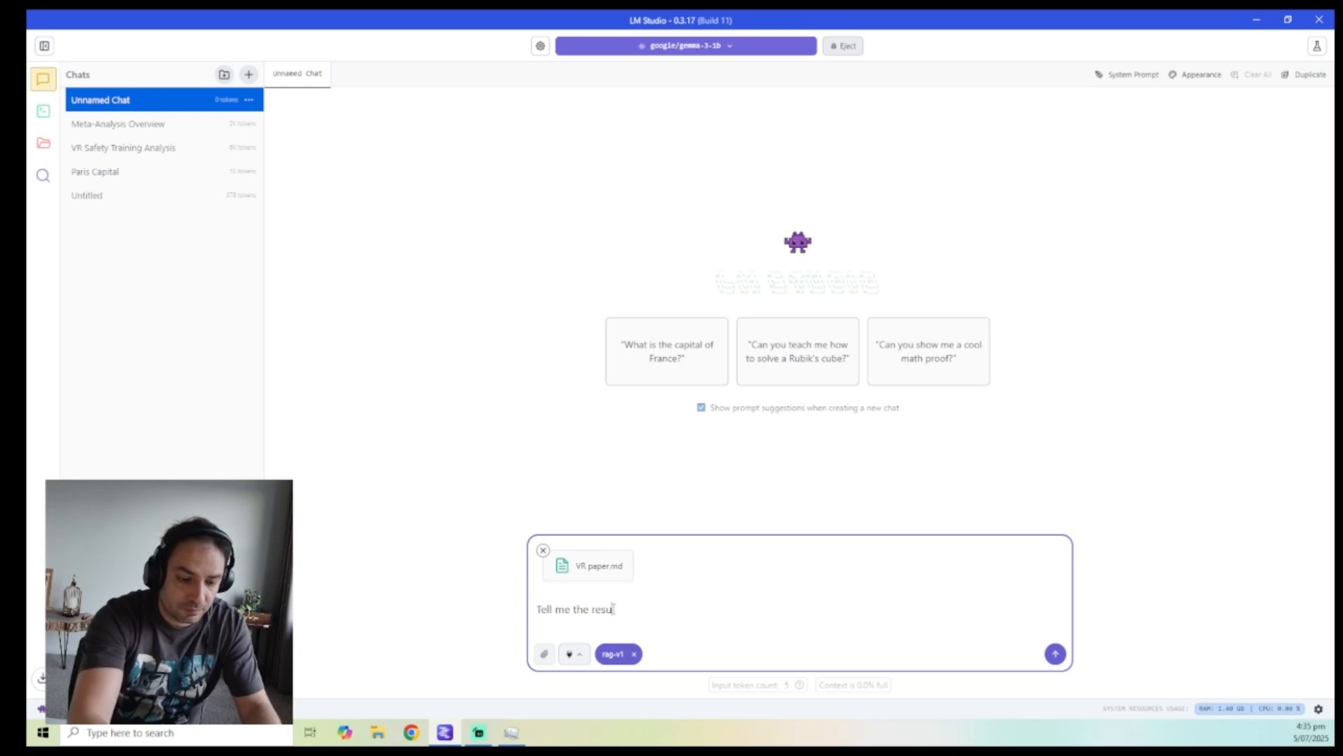
pyautogui.write('ls')
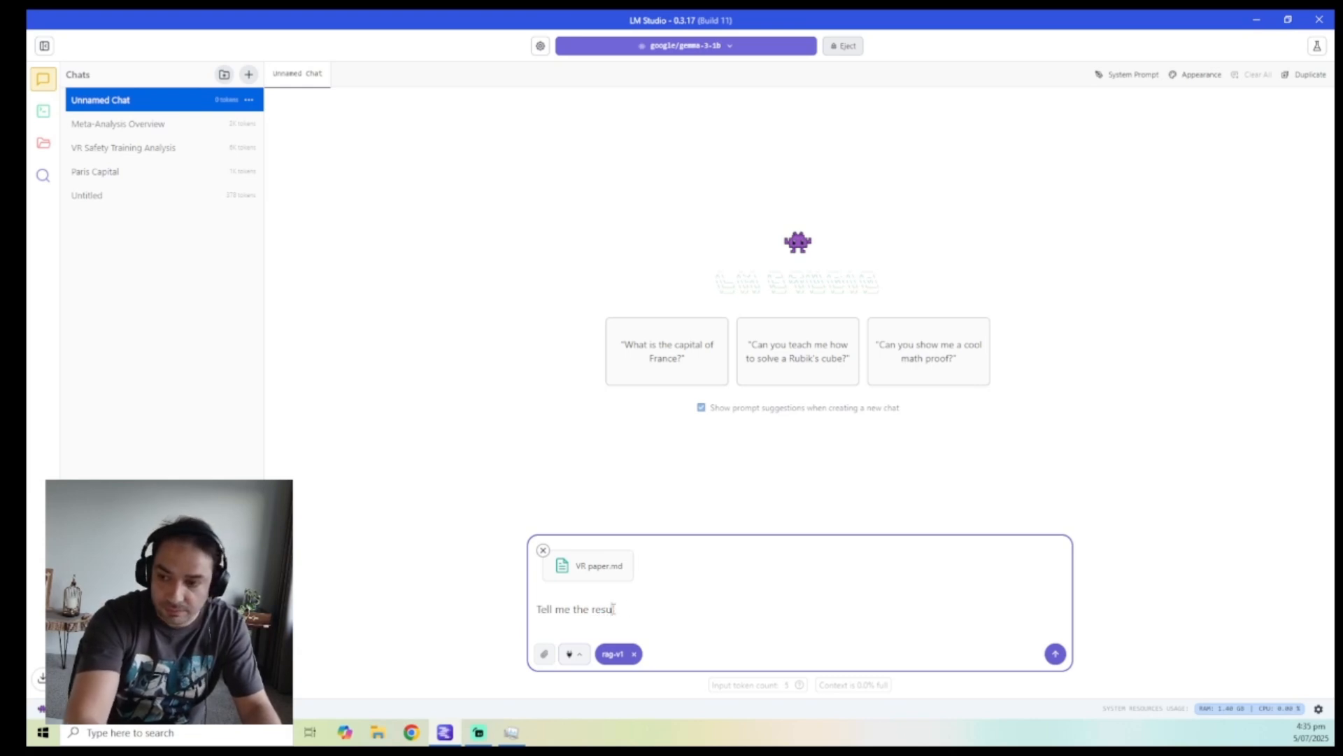
pyautogui.write('lt of th')
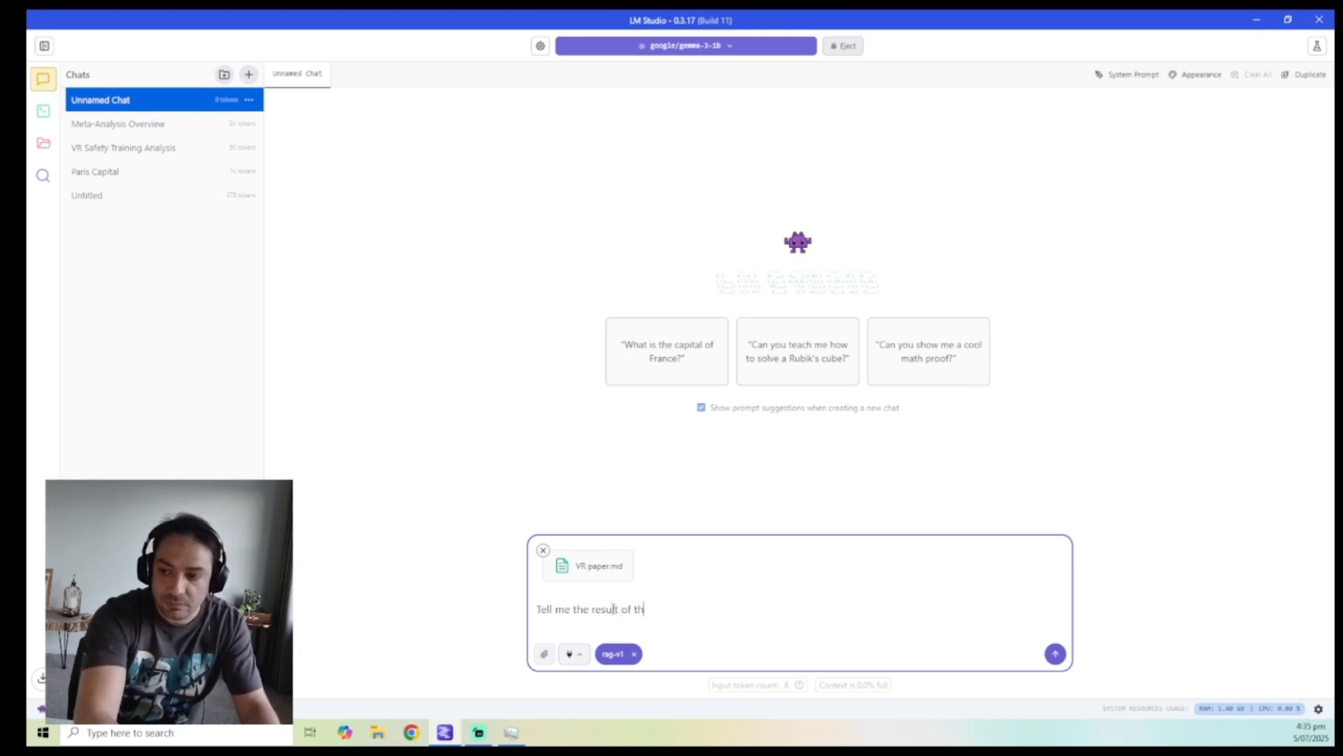
pyautogui.write('e meta ana')
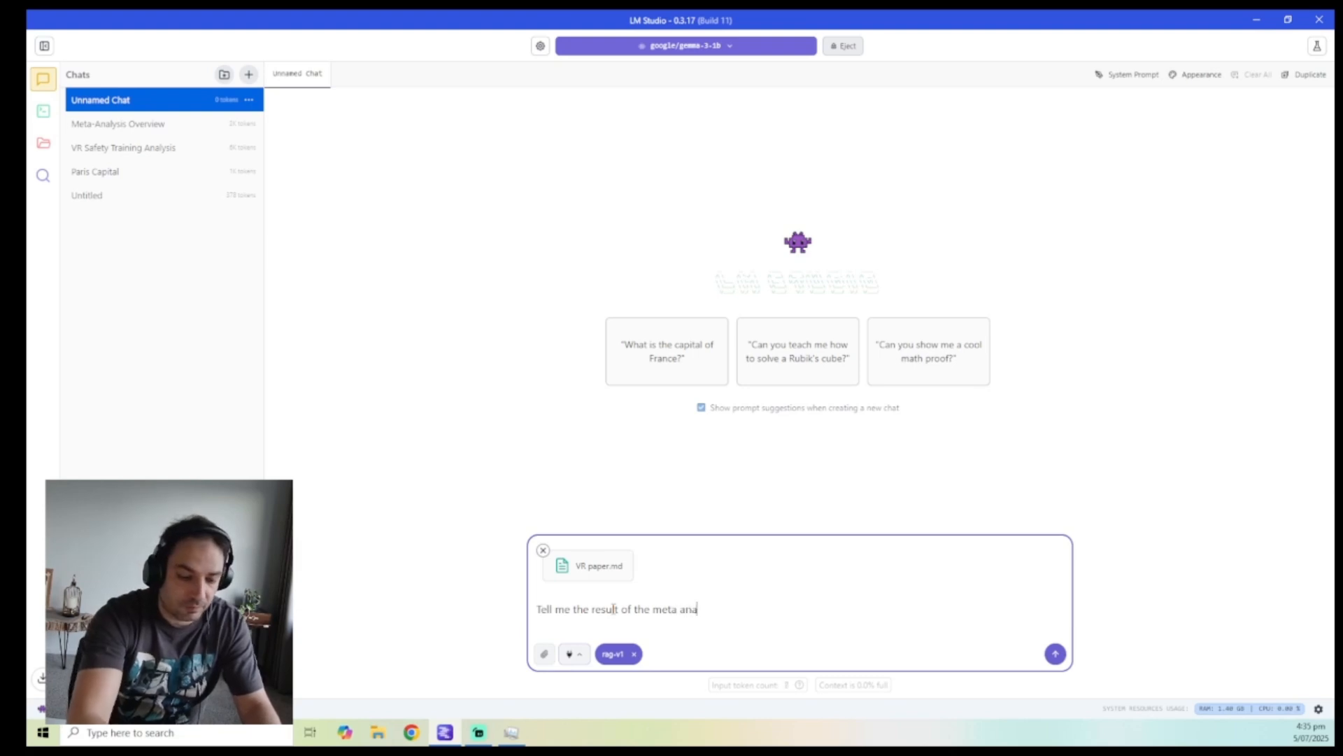
pyautogui.write('lysis from ')
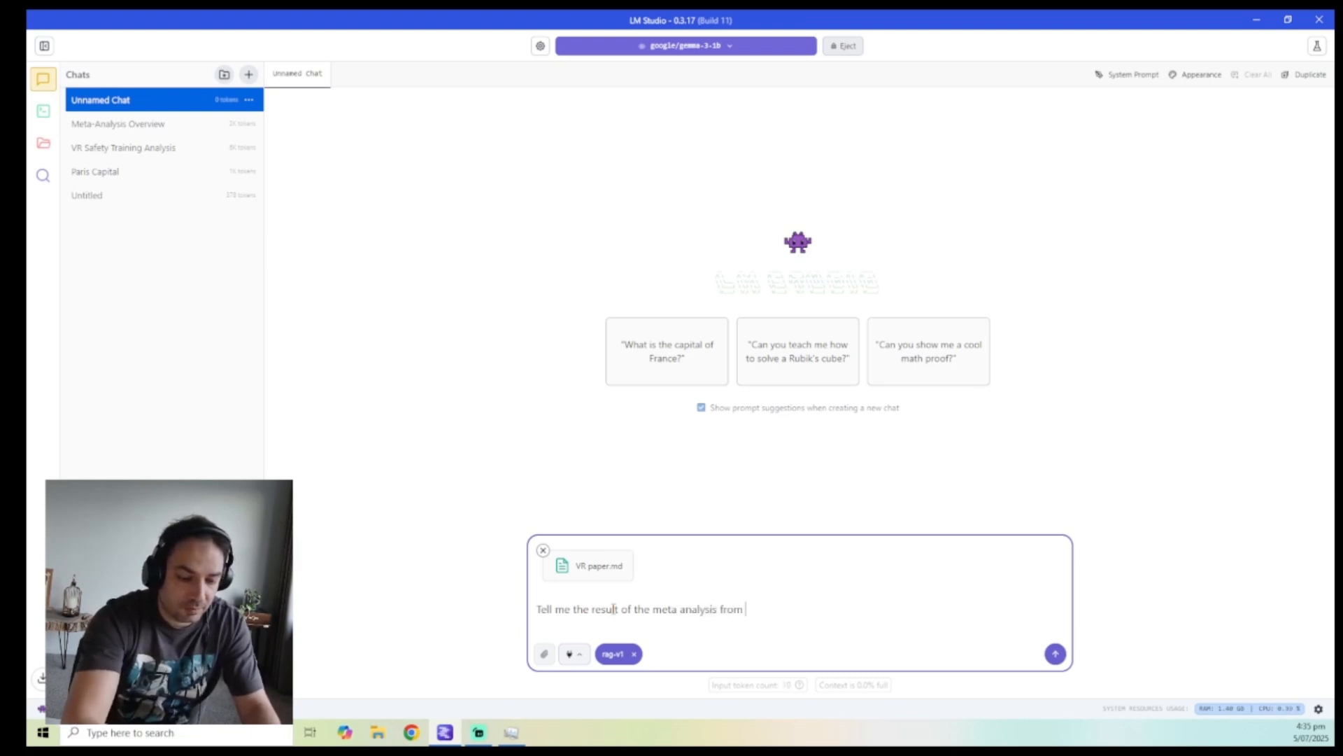
pyautogui.write('this paper')
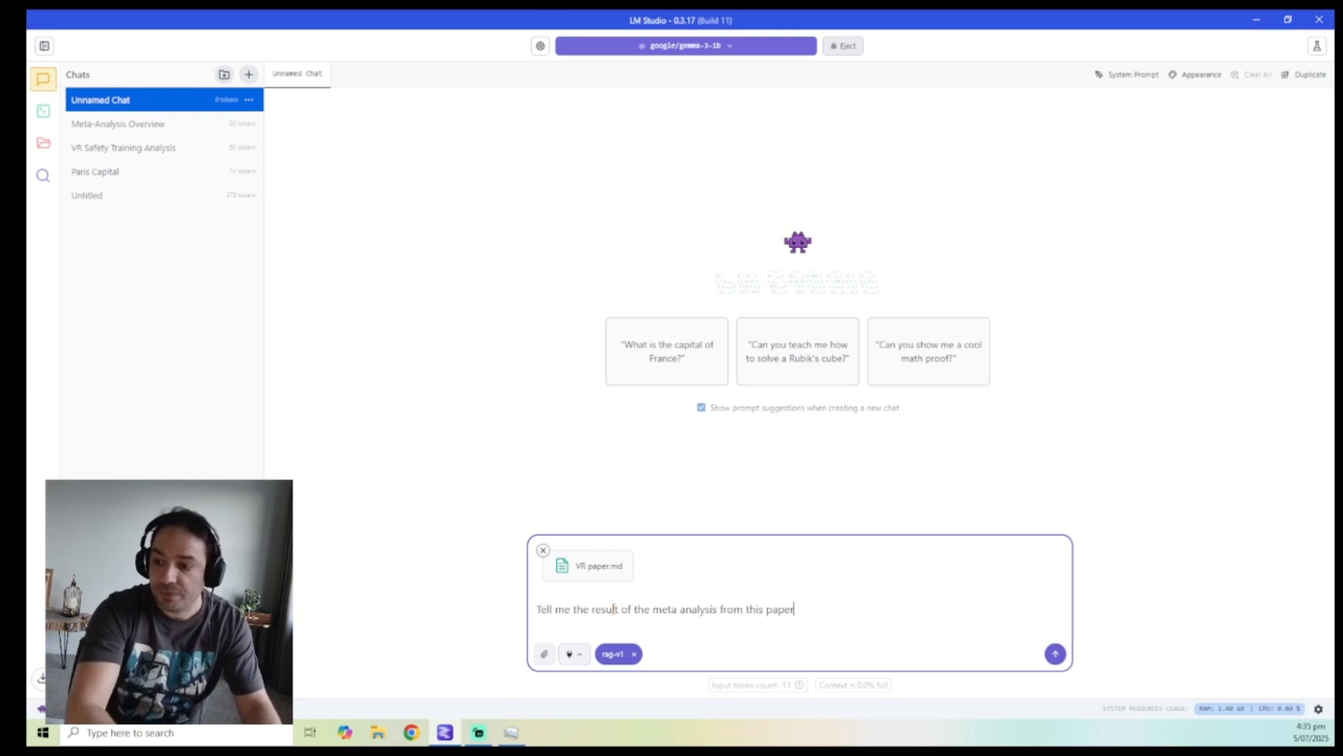
pyautogui.click(1056, 659)
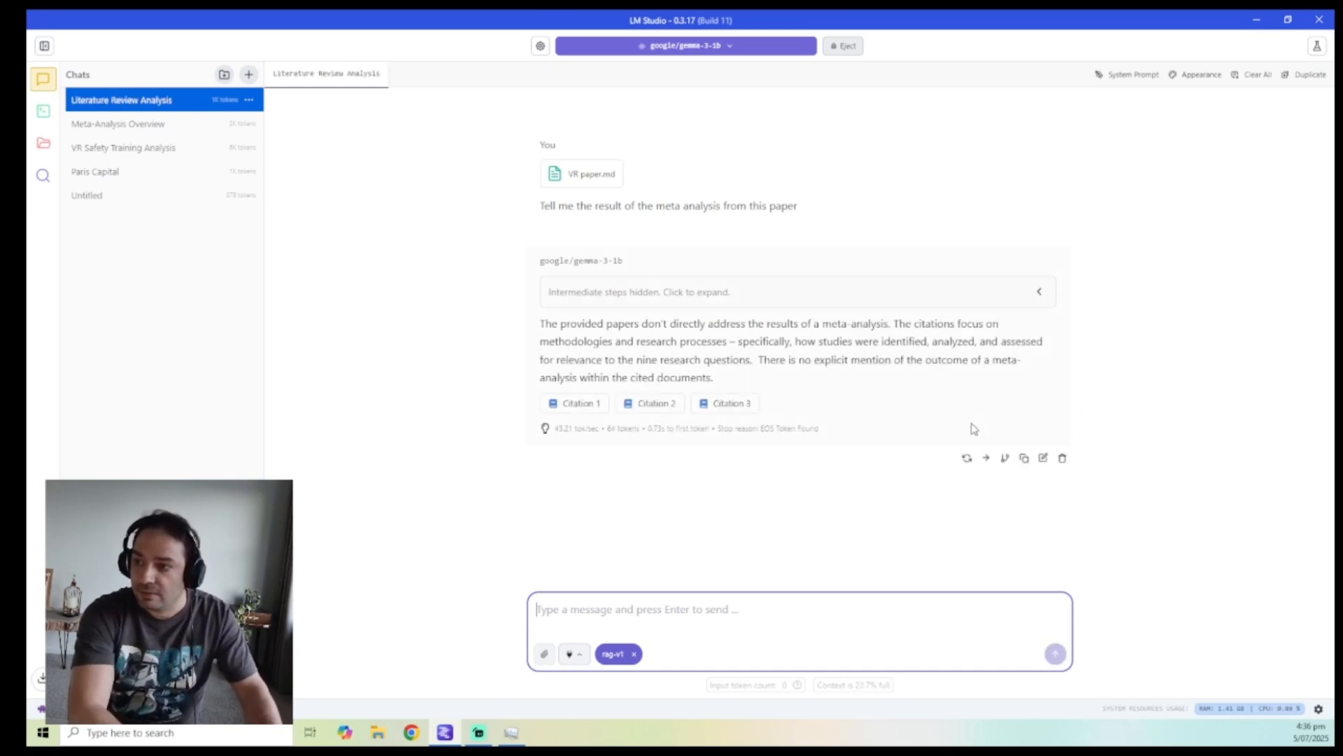
# - Pick up the term "Meta-analyses" from the Citation 1 excerpt and ask "I want to know the effect sizes from the Meta-analyses"
pyautogui.click(588, 408)
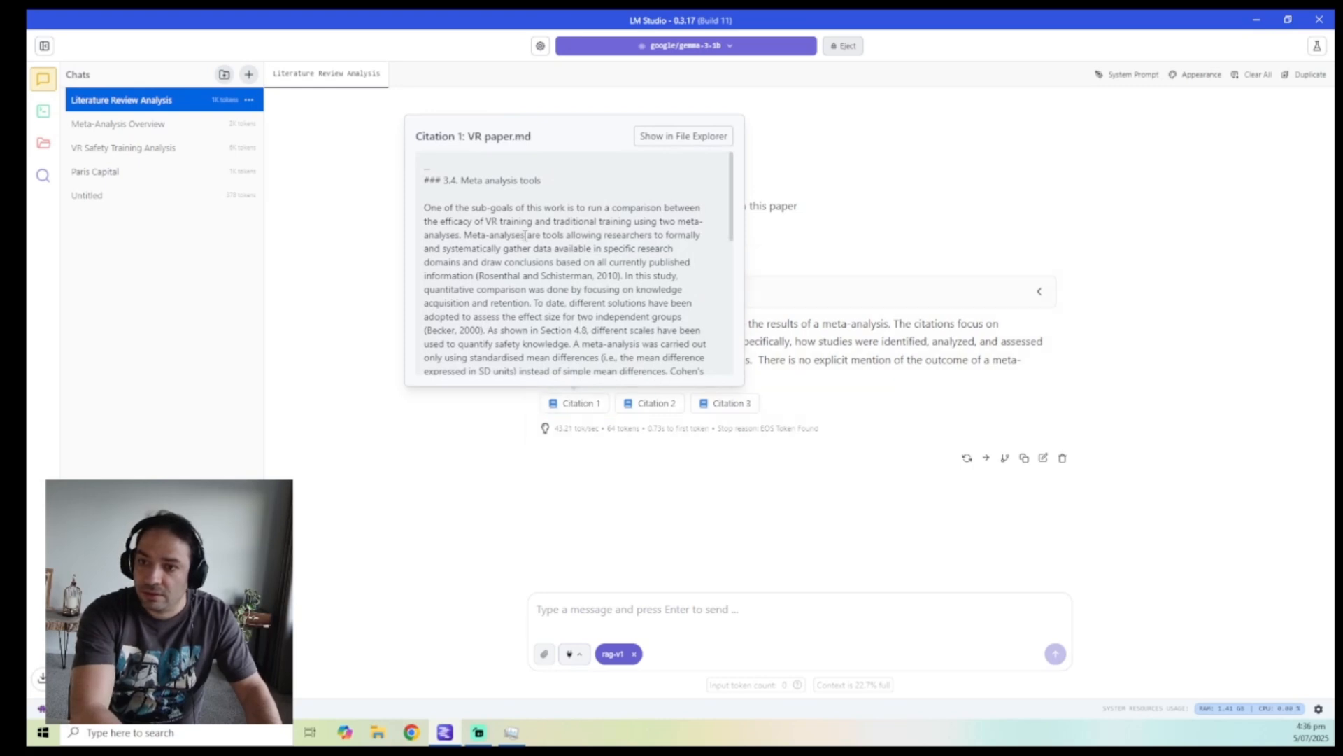
pyautogui.moveTo(526, 236); pyautogui.dragTo(463, 236)
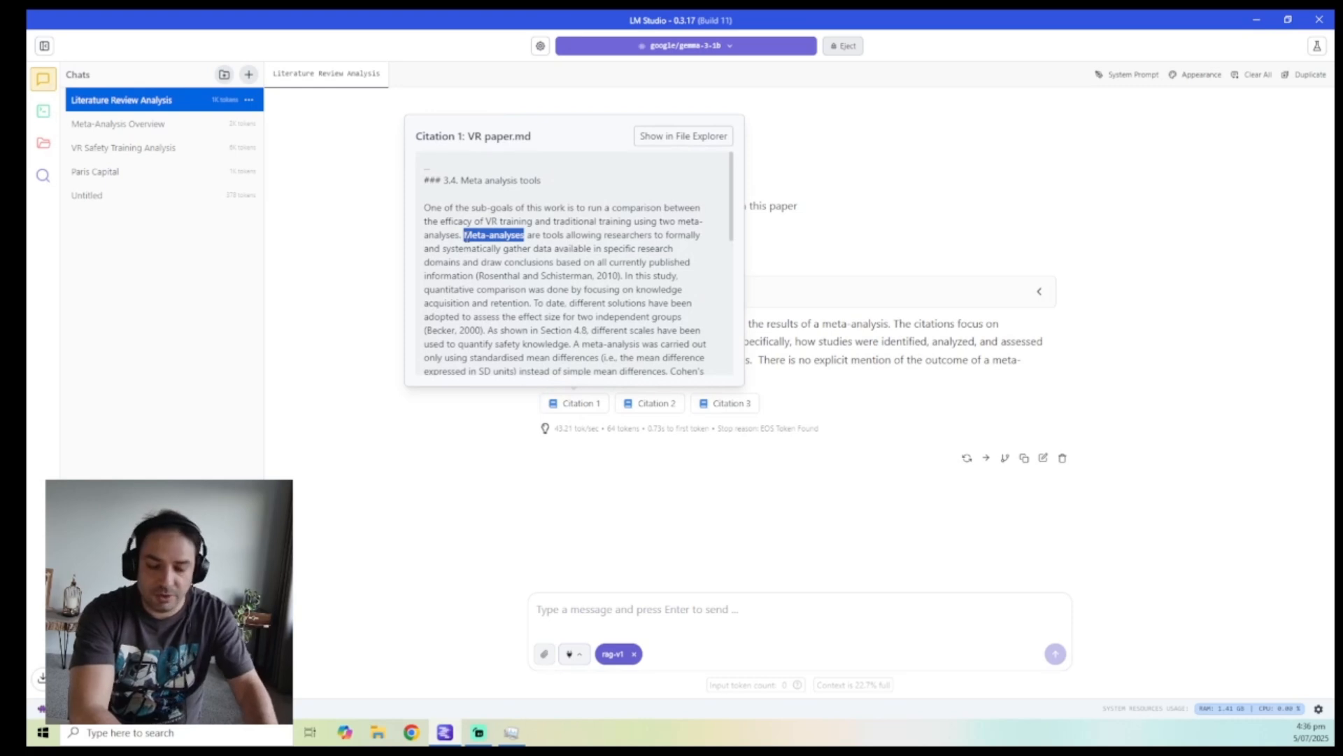
pyautogui.click(634, 608)
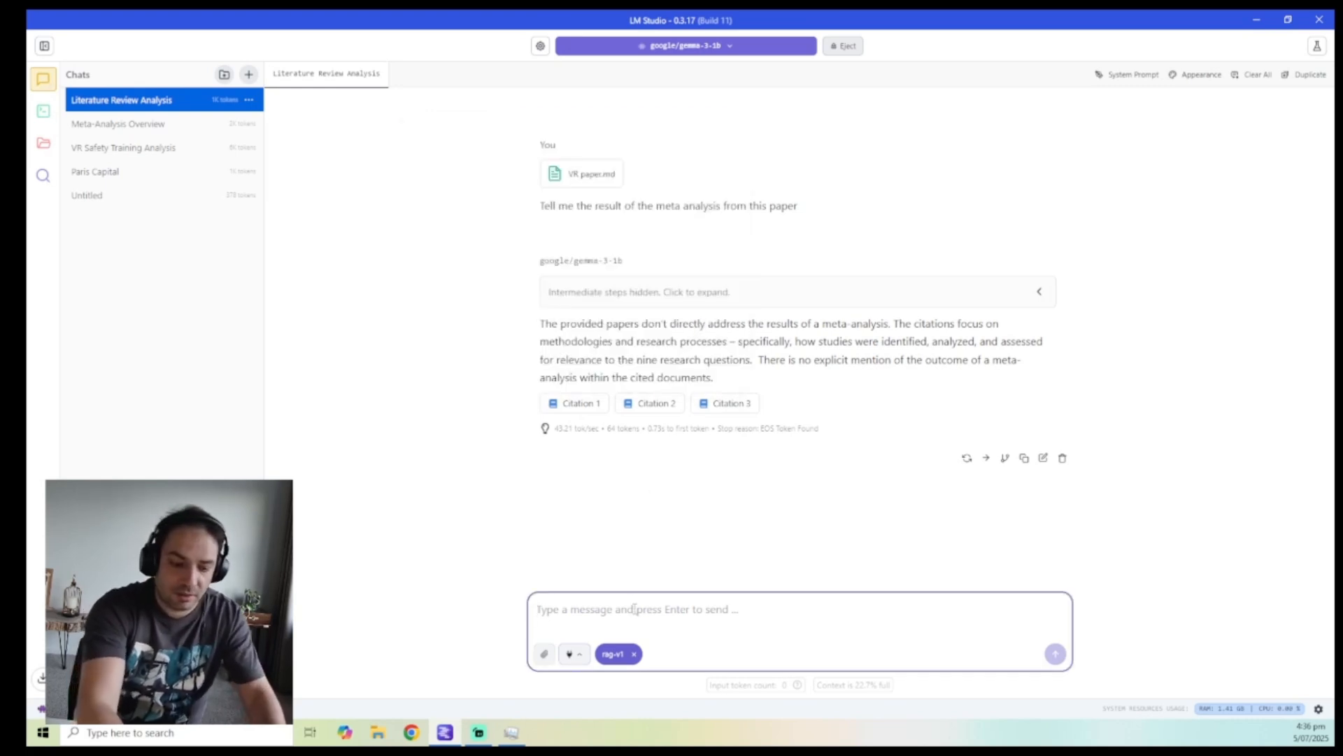
pyautogui.write('I ment')
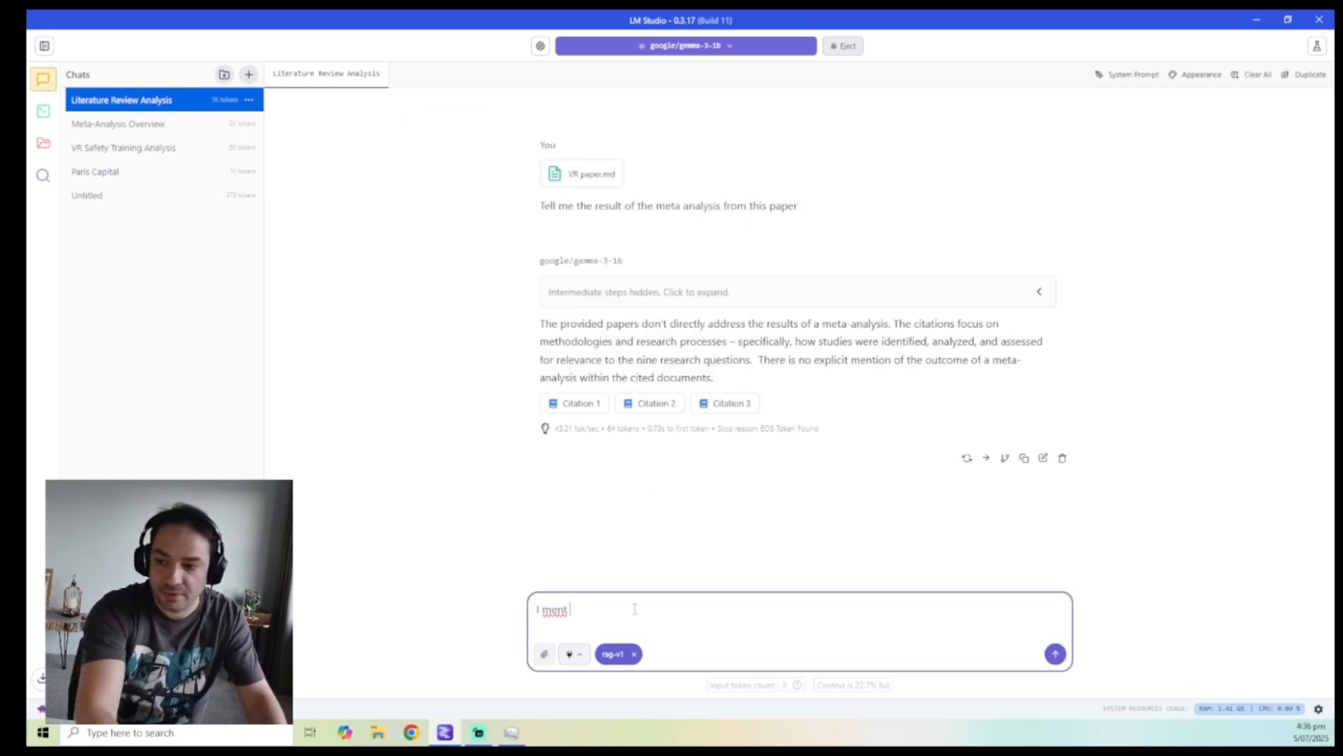
pyautogui.press('BackSpace')
pyautogui.press('BackSpace')
pyautogui.press('BackSpace')
pyautogui.press('BackSpace')
pyautogui.write('wan')
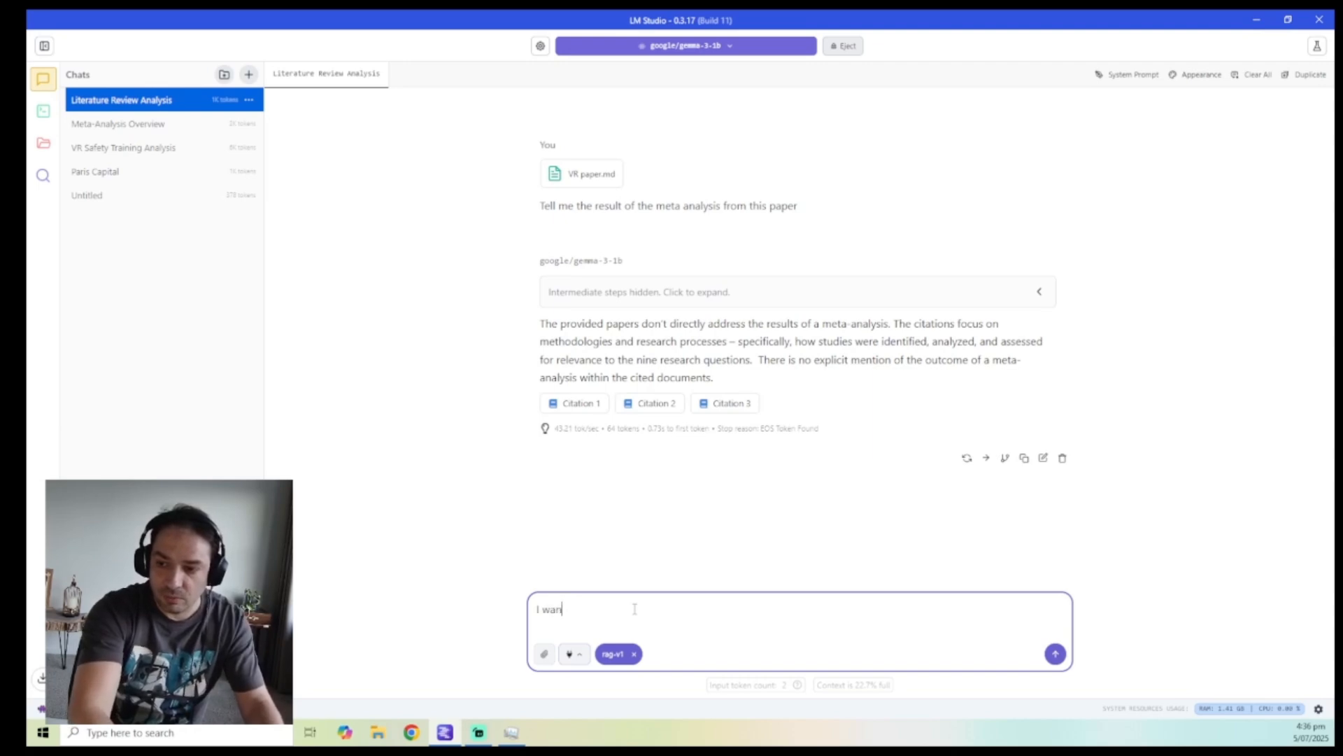
pyautogui.write('t to know ')
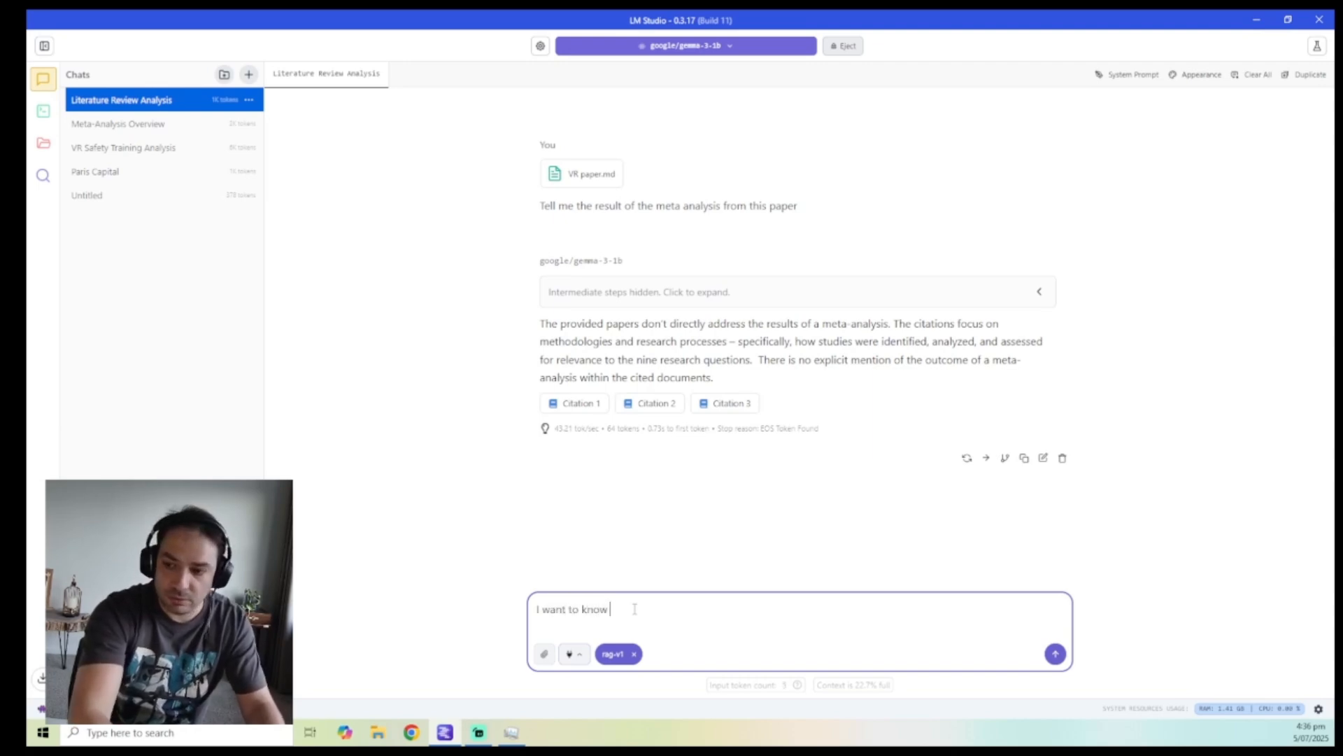
pyautogui.write('the effect sizes ')
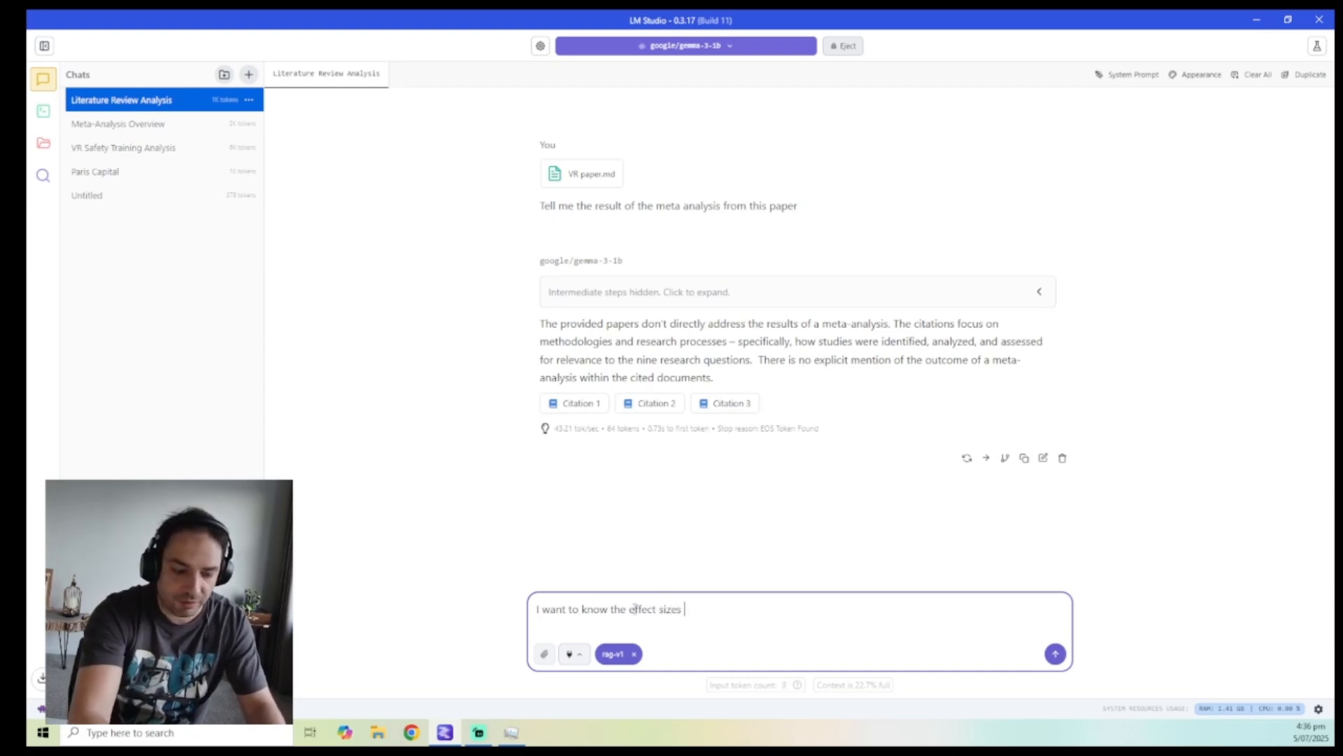
pyautogui.write('from the Meta-analyses')
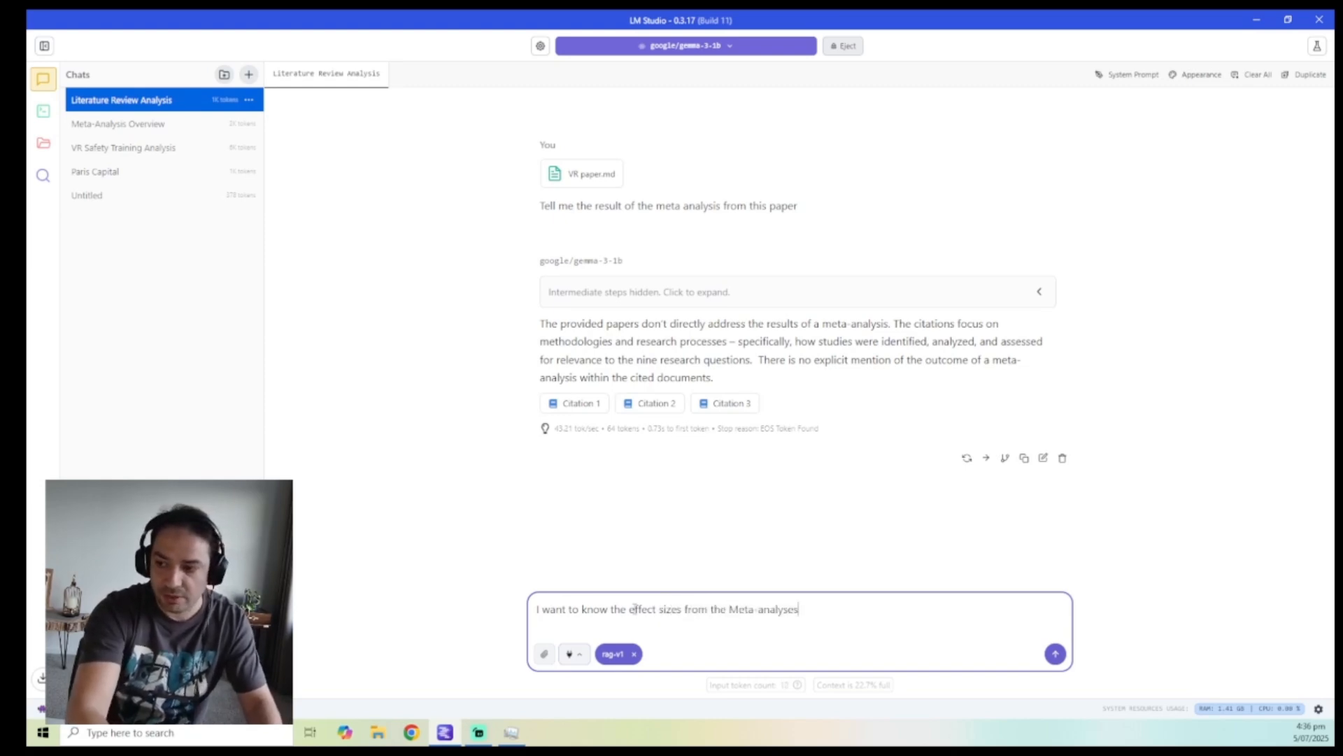
pyautogui.press('Return')
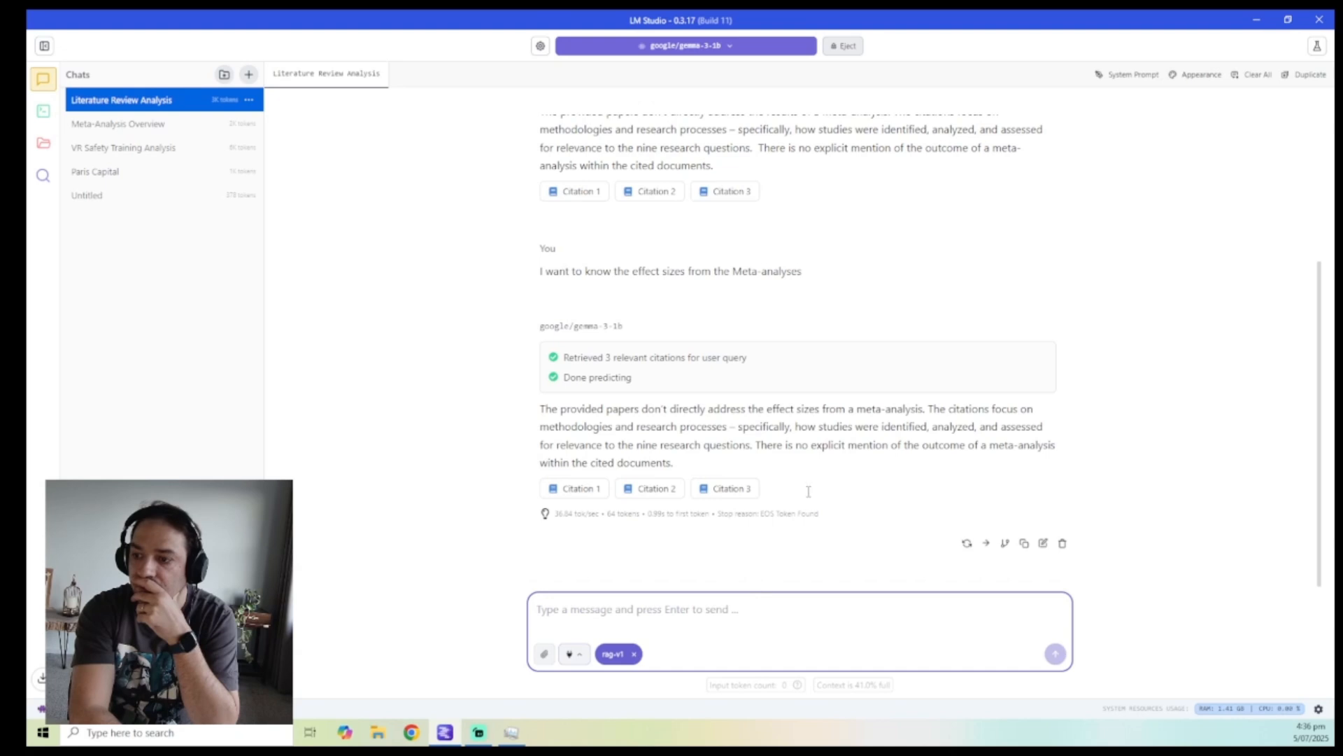
# - Open Chrome and move its window onto the adjacent display, and recheck the Citation 1 excerpt of the first answer in LM Studio
pyautogui.scroll(2, 825, 459)
pyautogui.scroll(5, 825, 460)
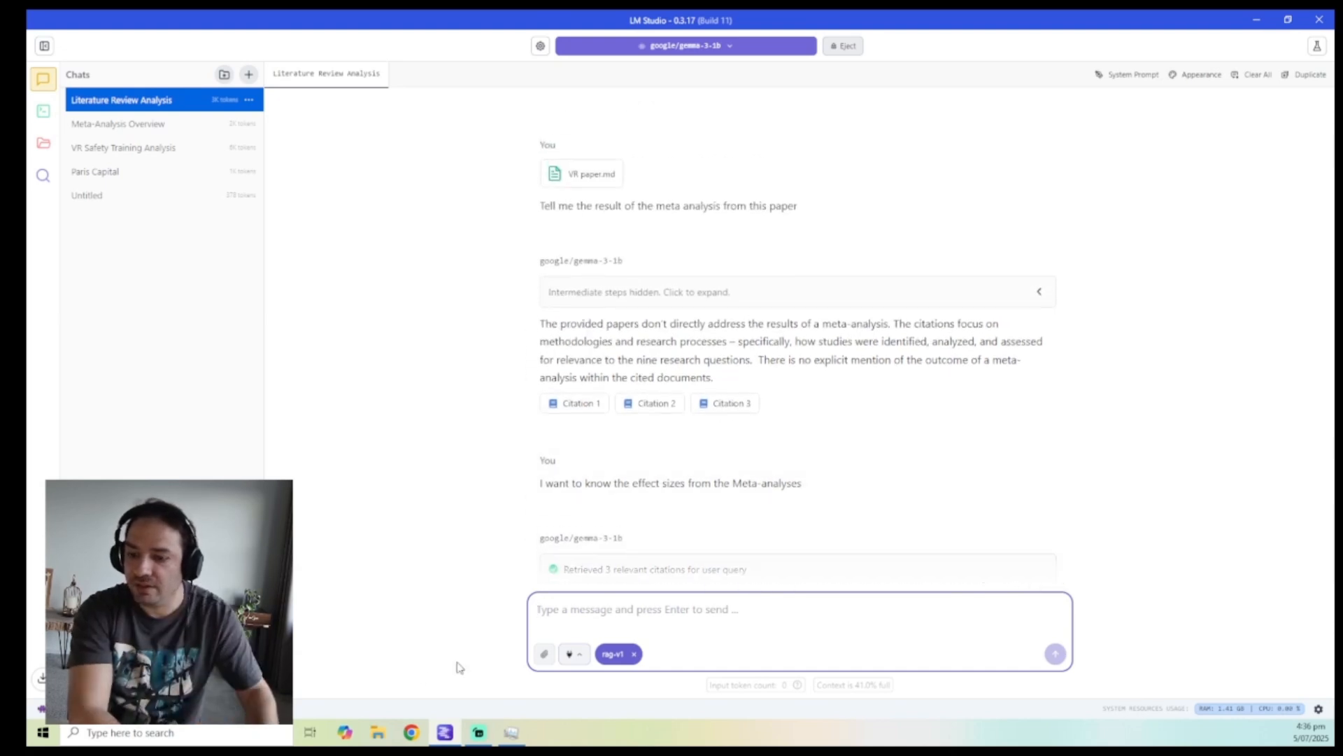
pyautogui.click(412, 732)
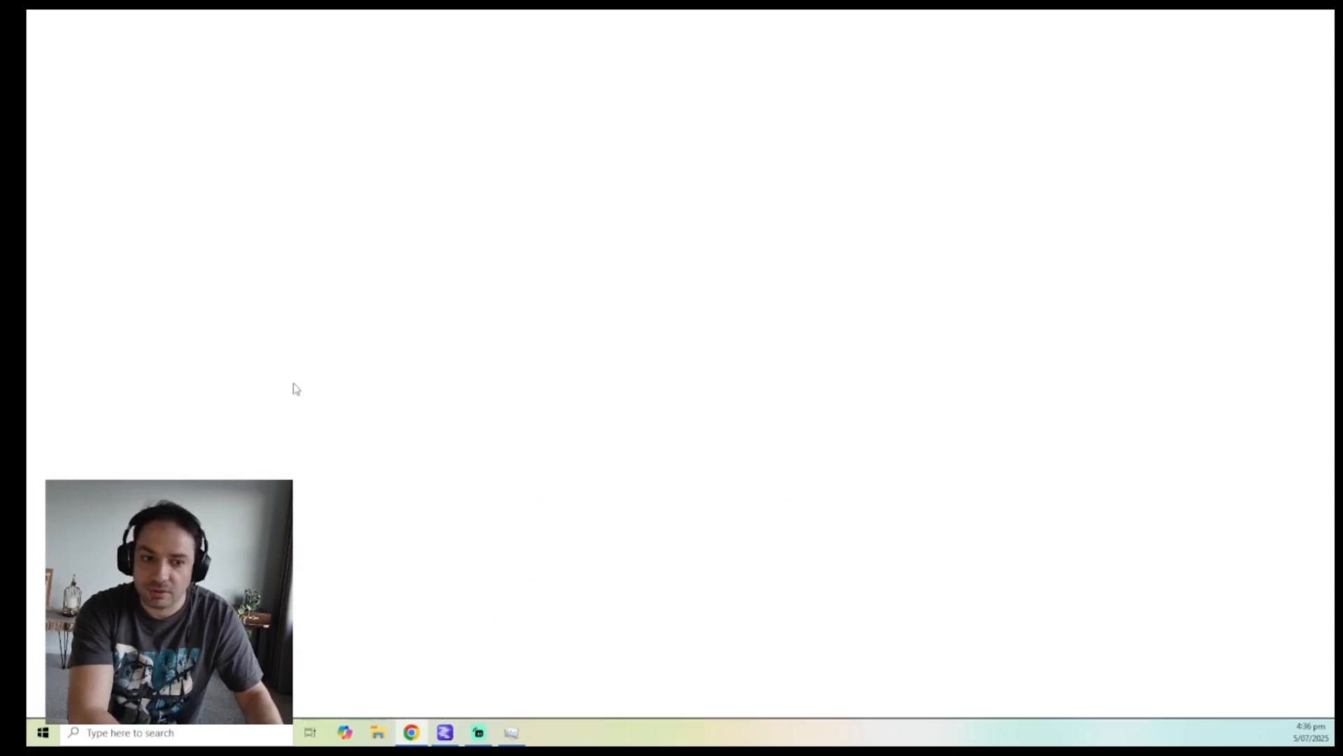
pyautogui.moveTo(501, 15); pyautogui.dragTo(1334, 154)
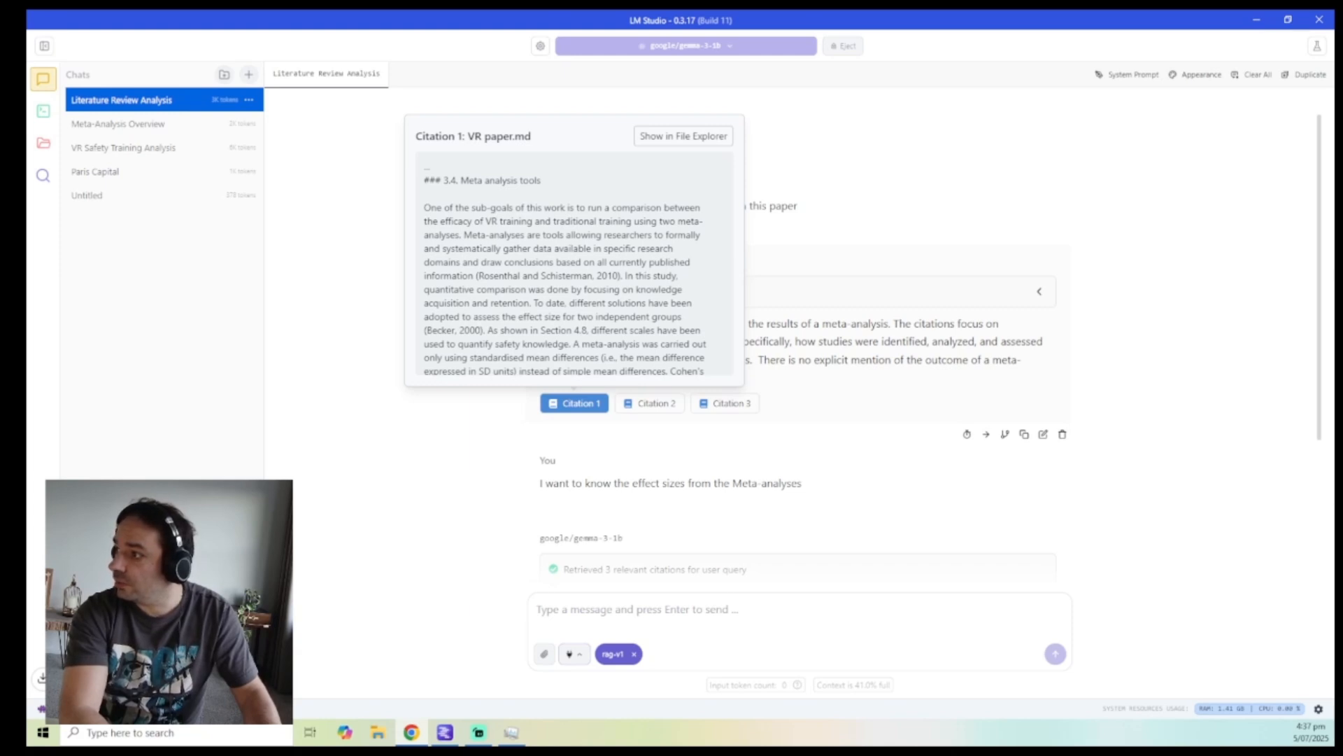
pyautogui.click(1036, 304)
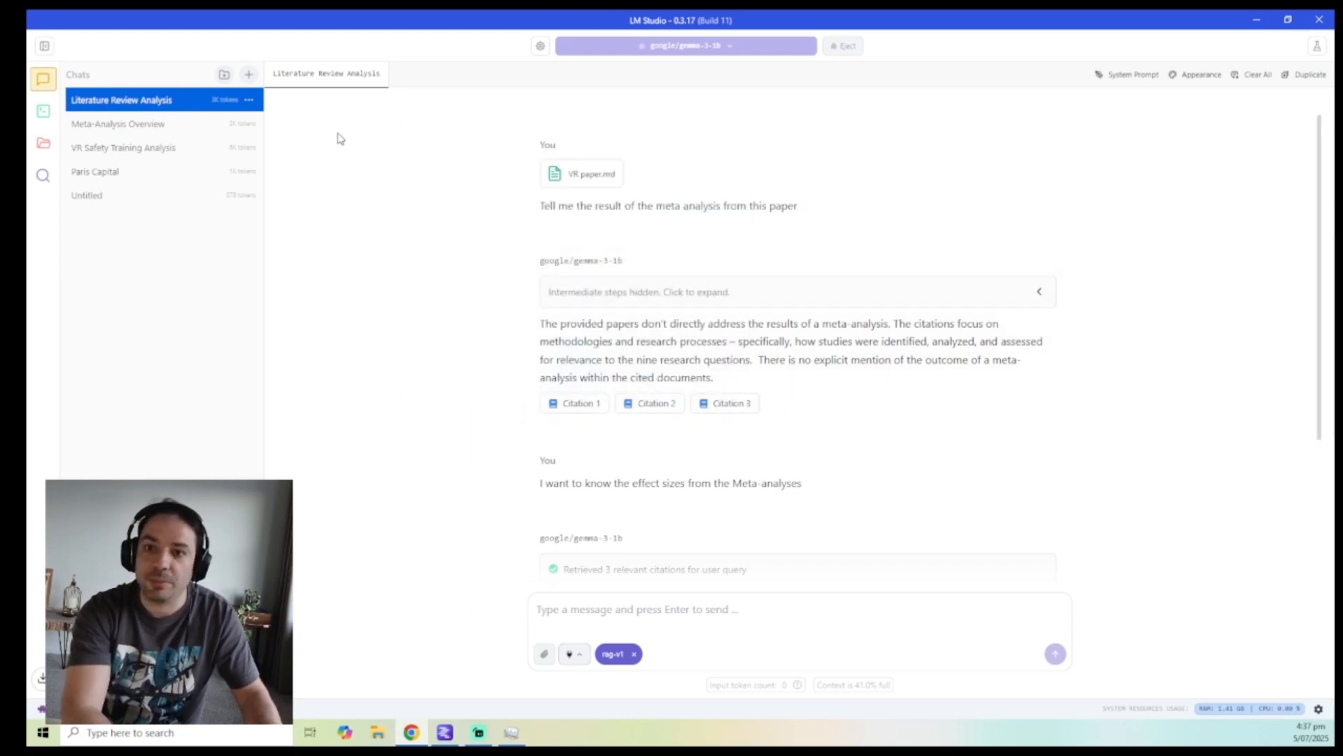
# - Start a new chat and attach output.json from the Downloads folder
pyautogui.click(248, 75)
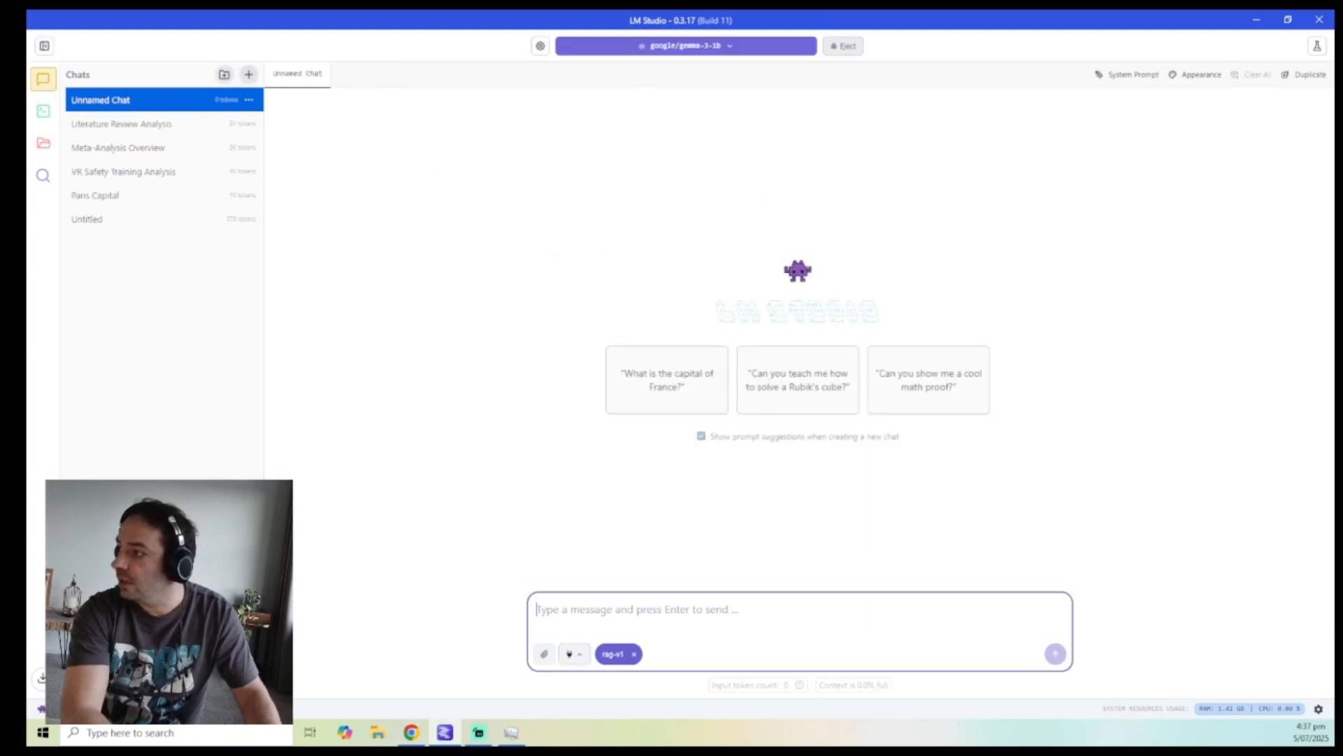
pyautogui.hotkey('alt', 'Tab')
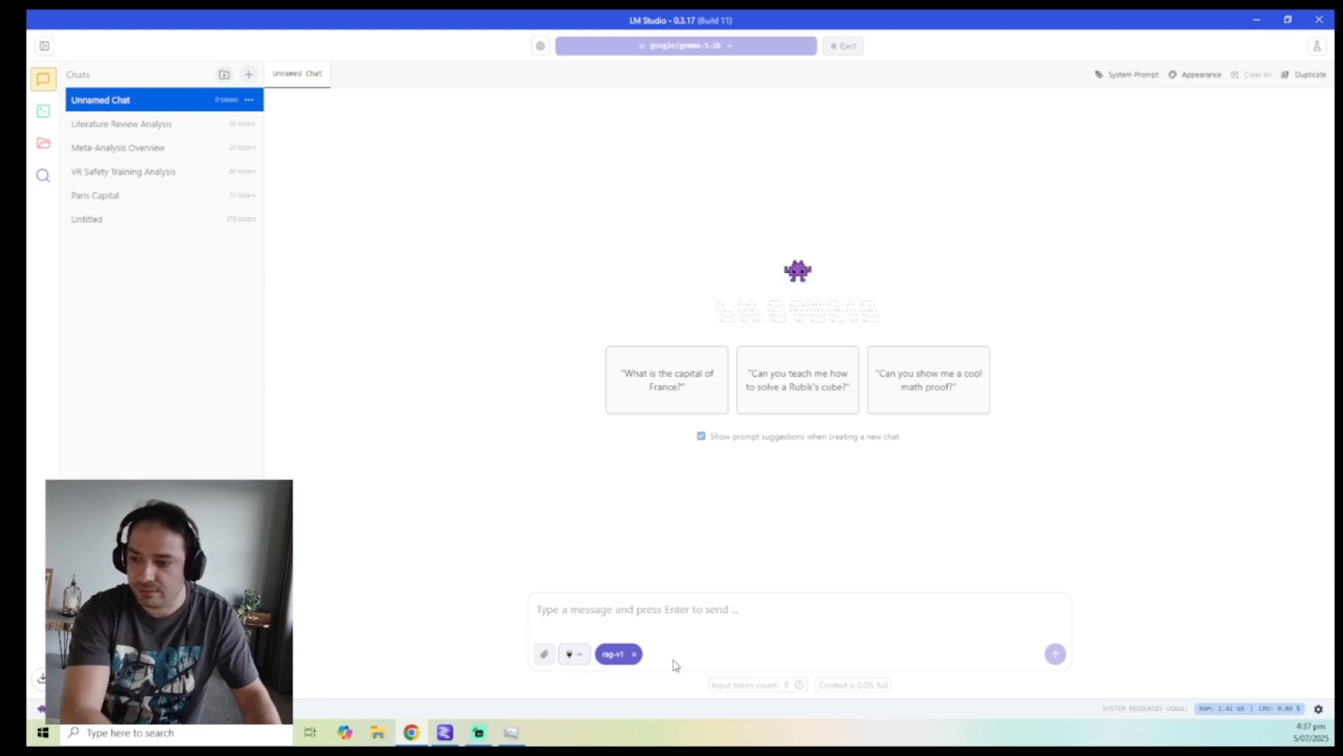
pyautogui.click(544, 654)
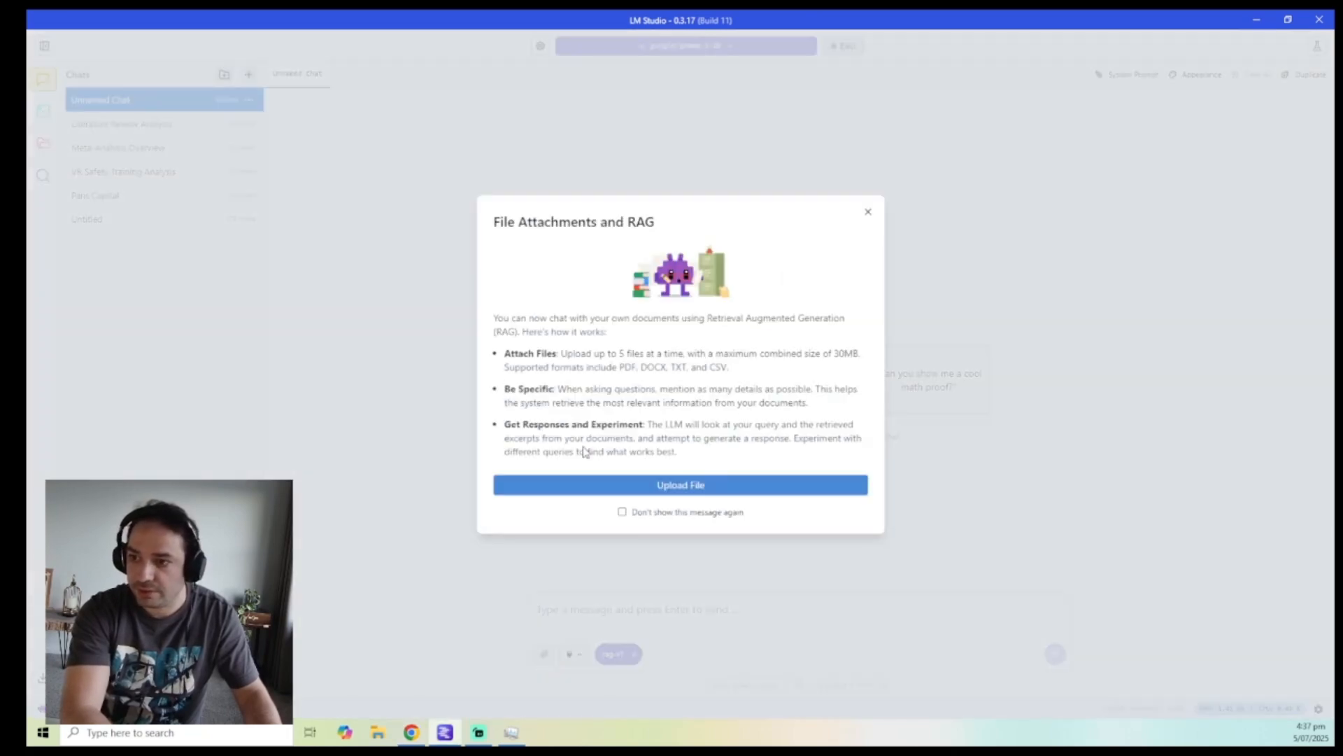
pyautogui.click(661, 489)
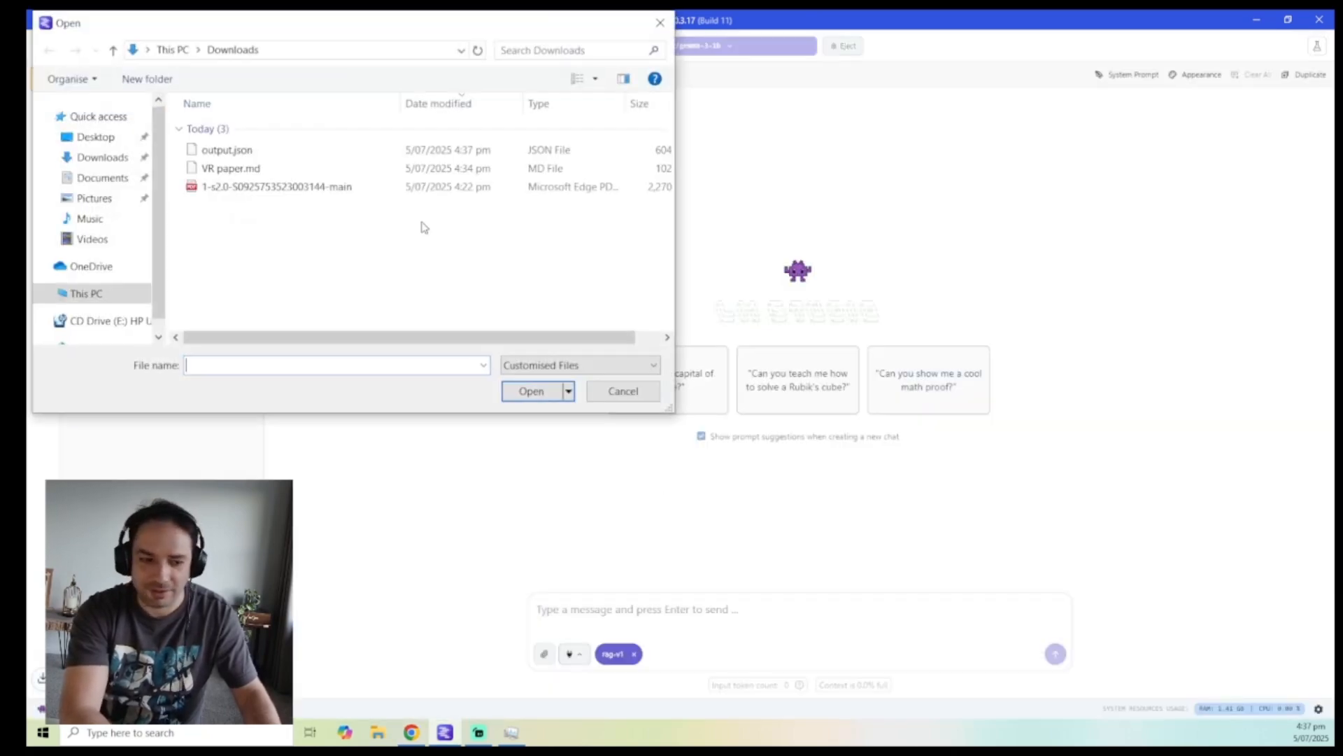
pyautogui.doubleClick(308, 150)
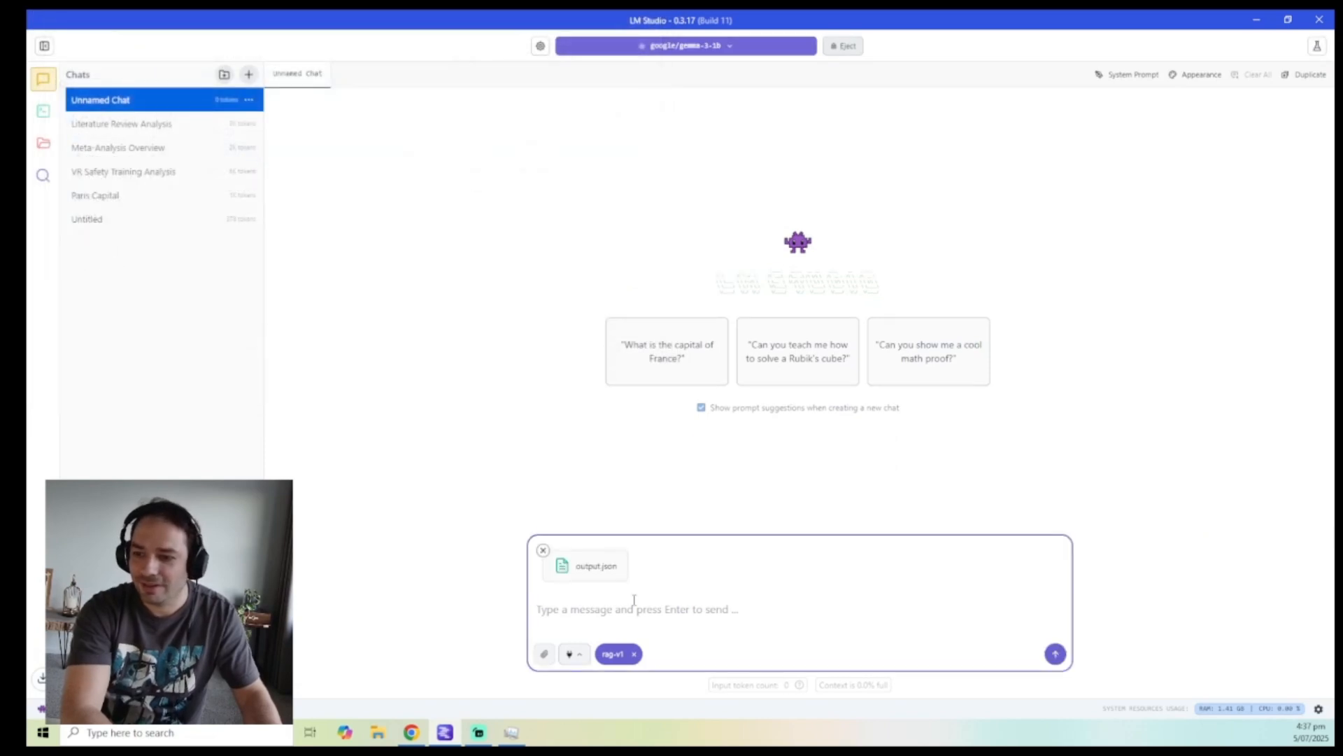
# - Ask the model "Tell me about the Meta-analyses" with output.json attached and rag-v1 enabled
pyautogui.write('Tel')
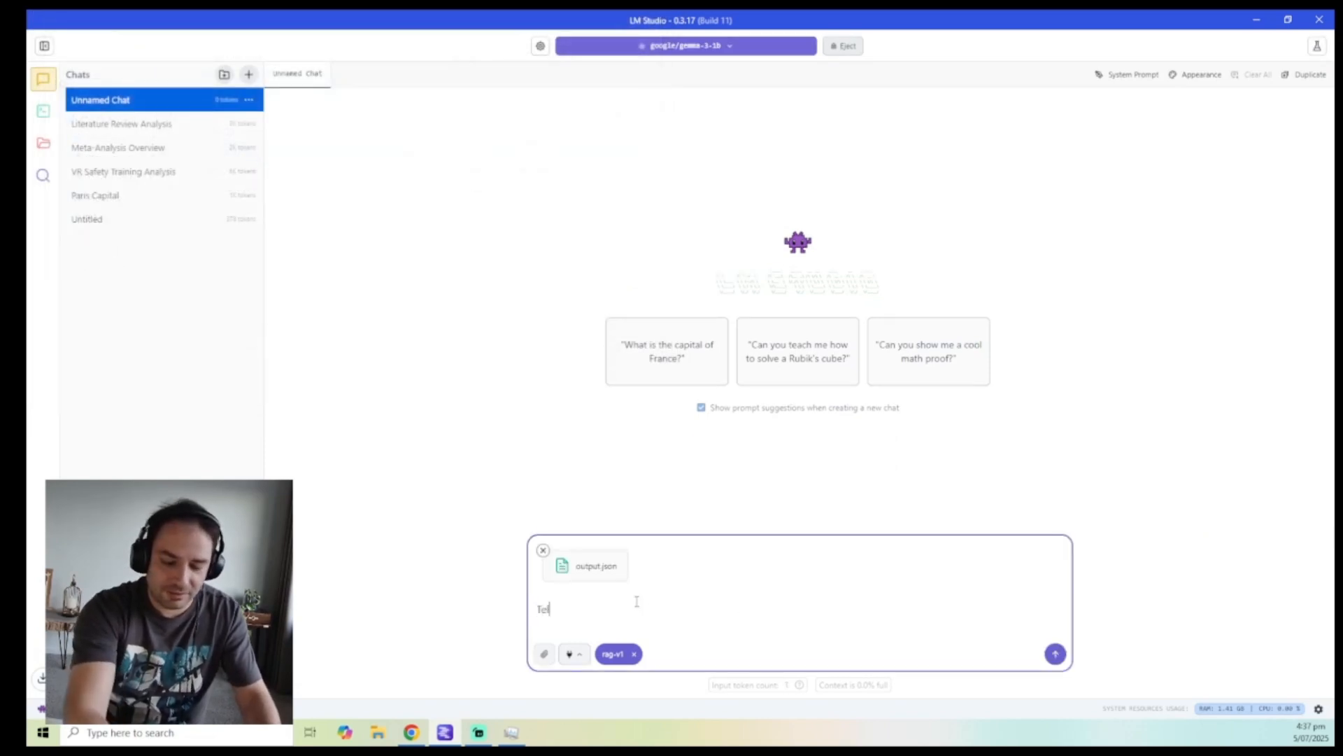
pyautogui.write('l me ab')
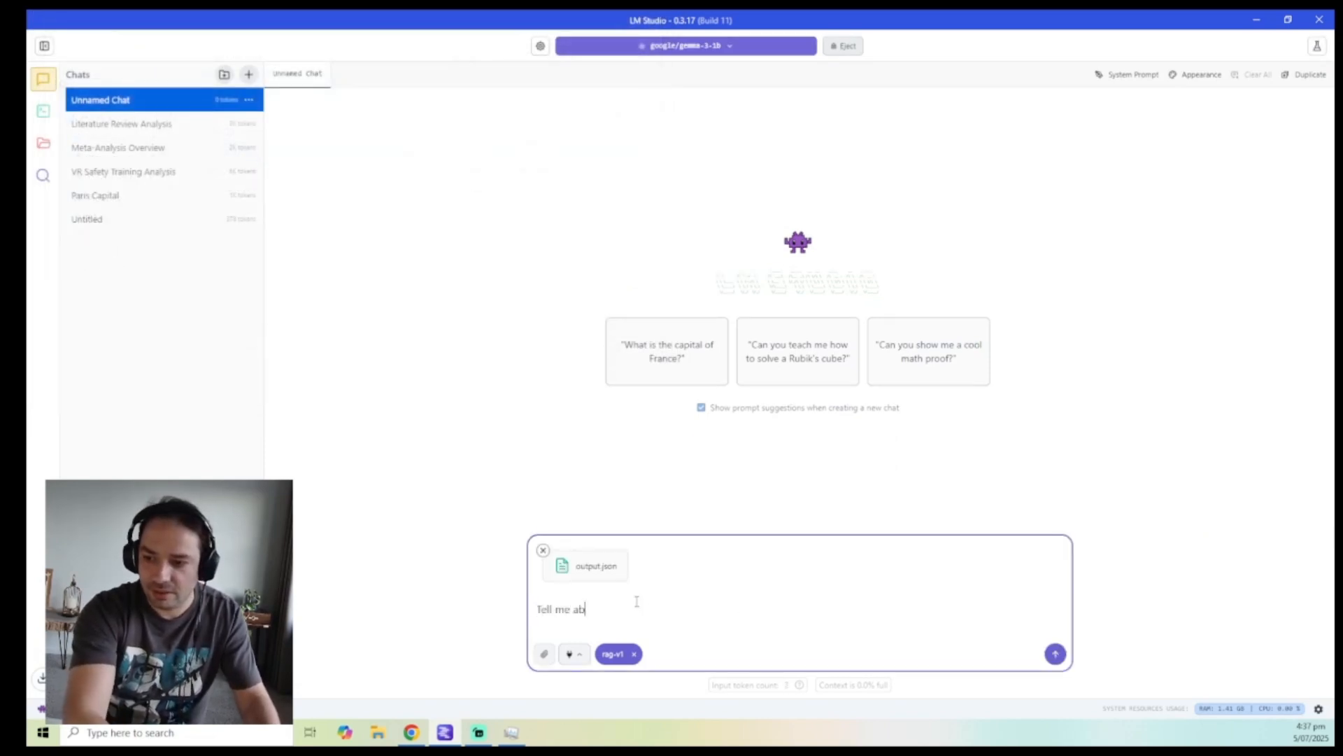
pyautogui.press('BackSpace')
pyautogui.write('bo')
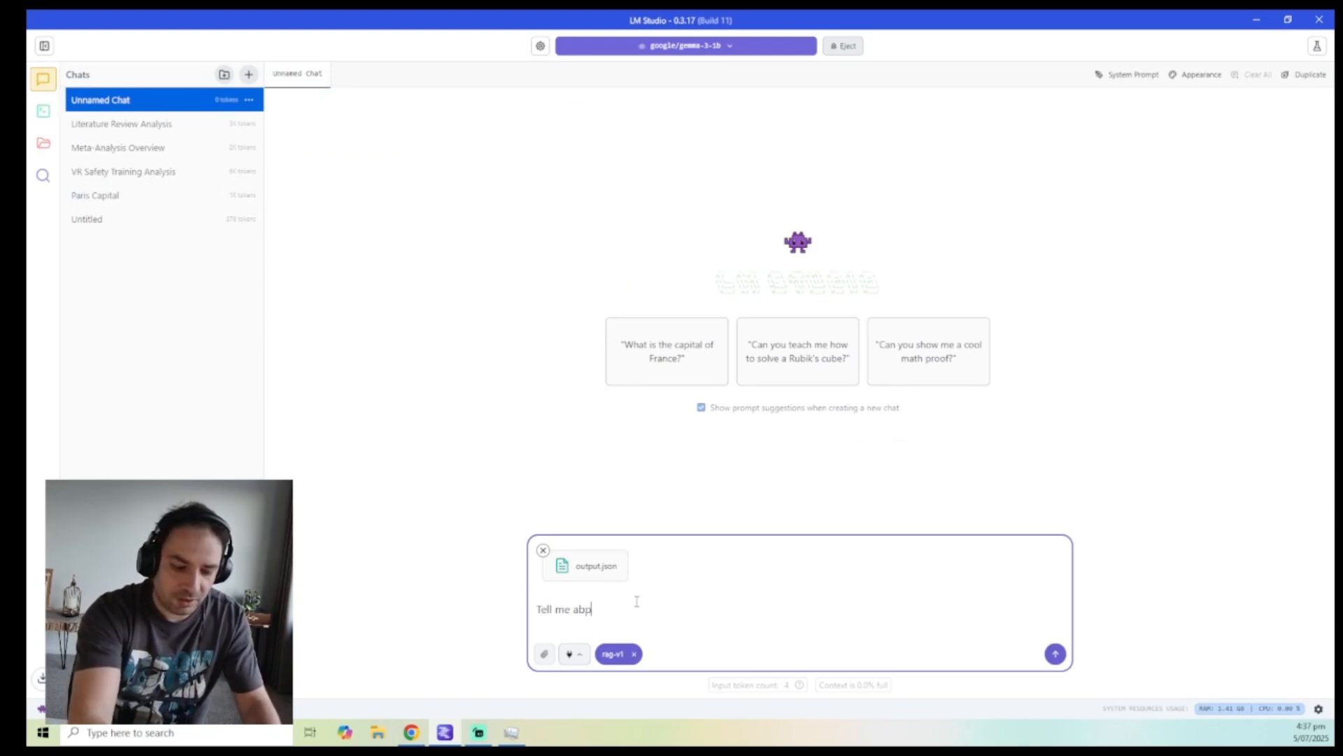
pyautogui.press('BackSpace')
pyautogui.press('BackSpace')
pyautogui.write('bou')
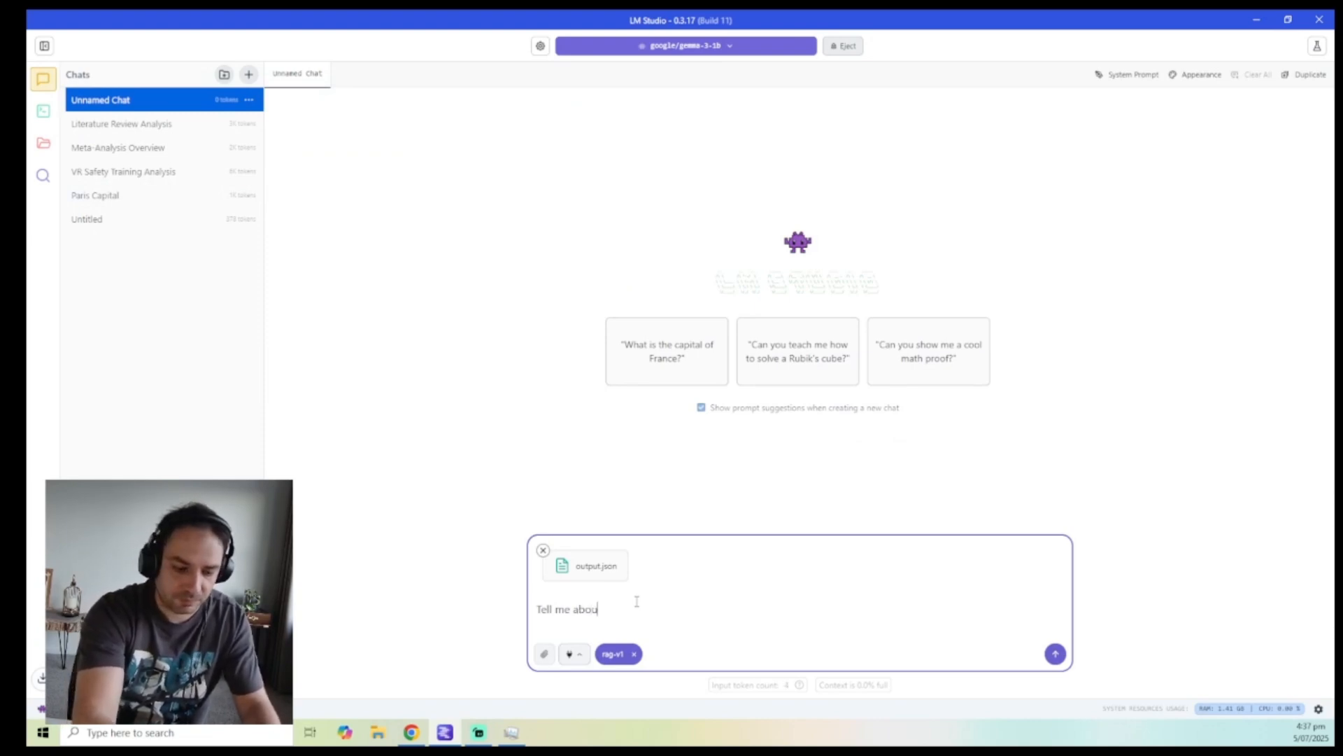
pyautogui.write('t the Meta-analyses')
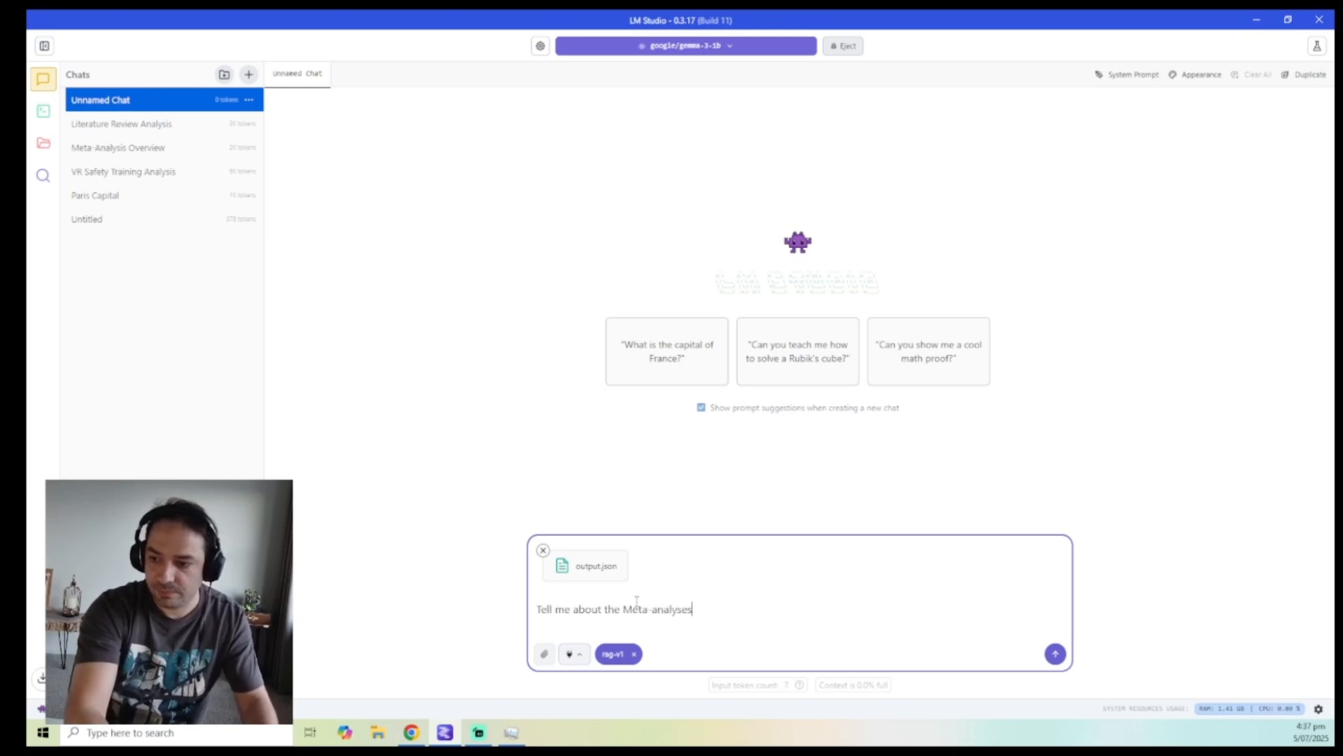
pyautogui.press('Return')
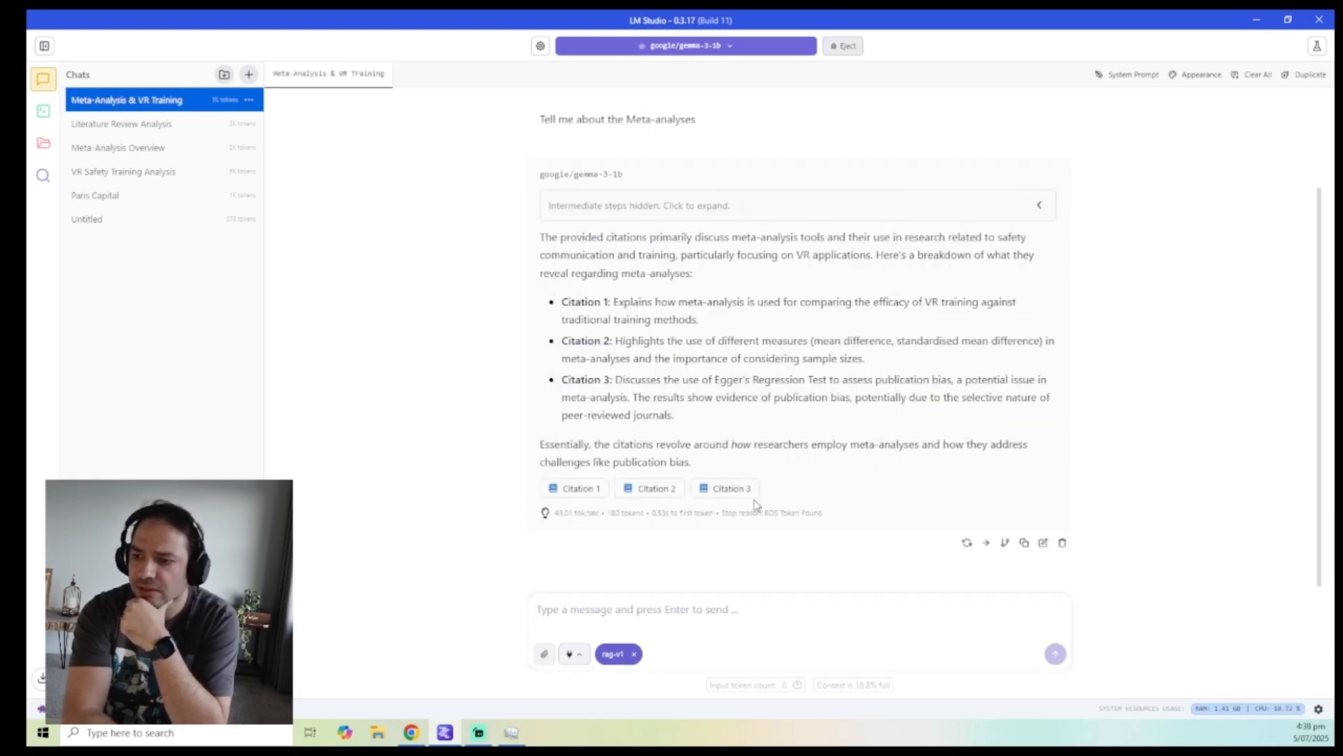
# - Check the answer's citation excerpts, attach output.json again and turn off the rag-v1 plugin for the next message
pyautogui.moveTo(748, 502)
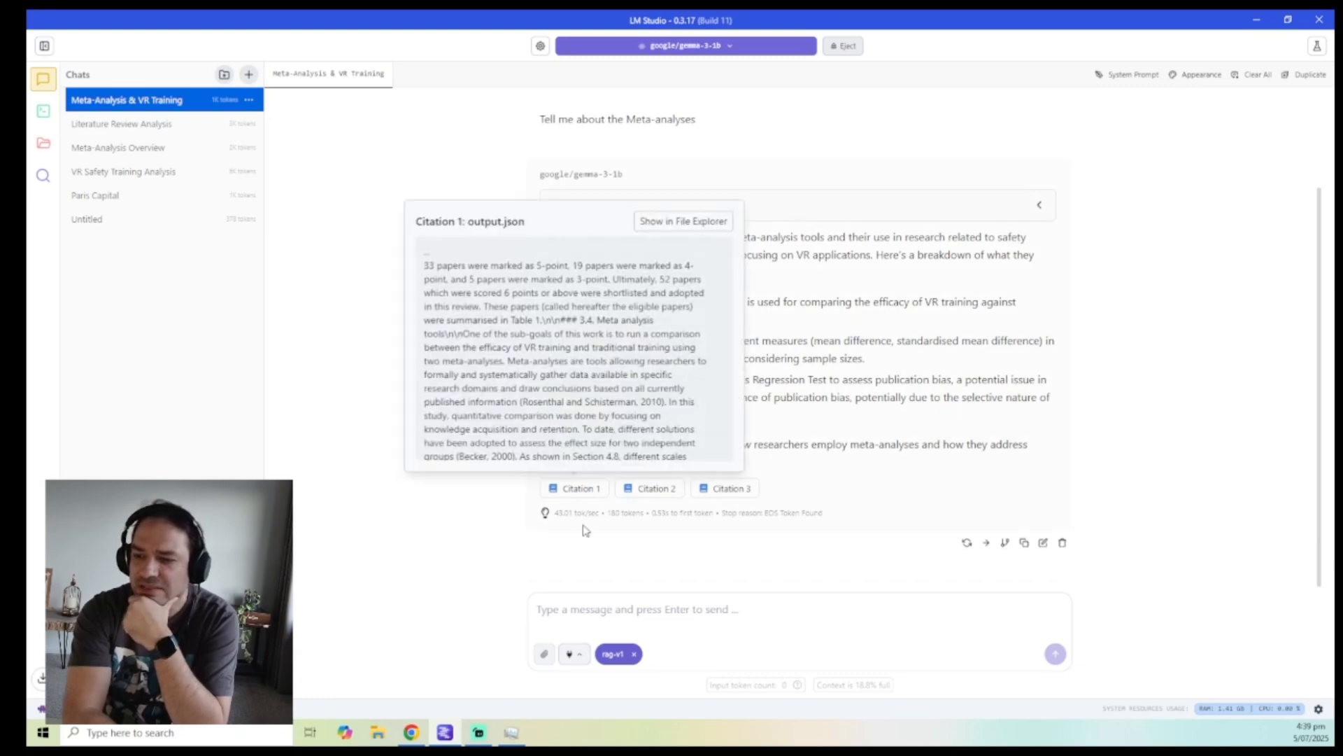
pyautogui.click(633, 656)
pyautogui.click(553, 655)
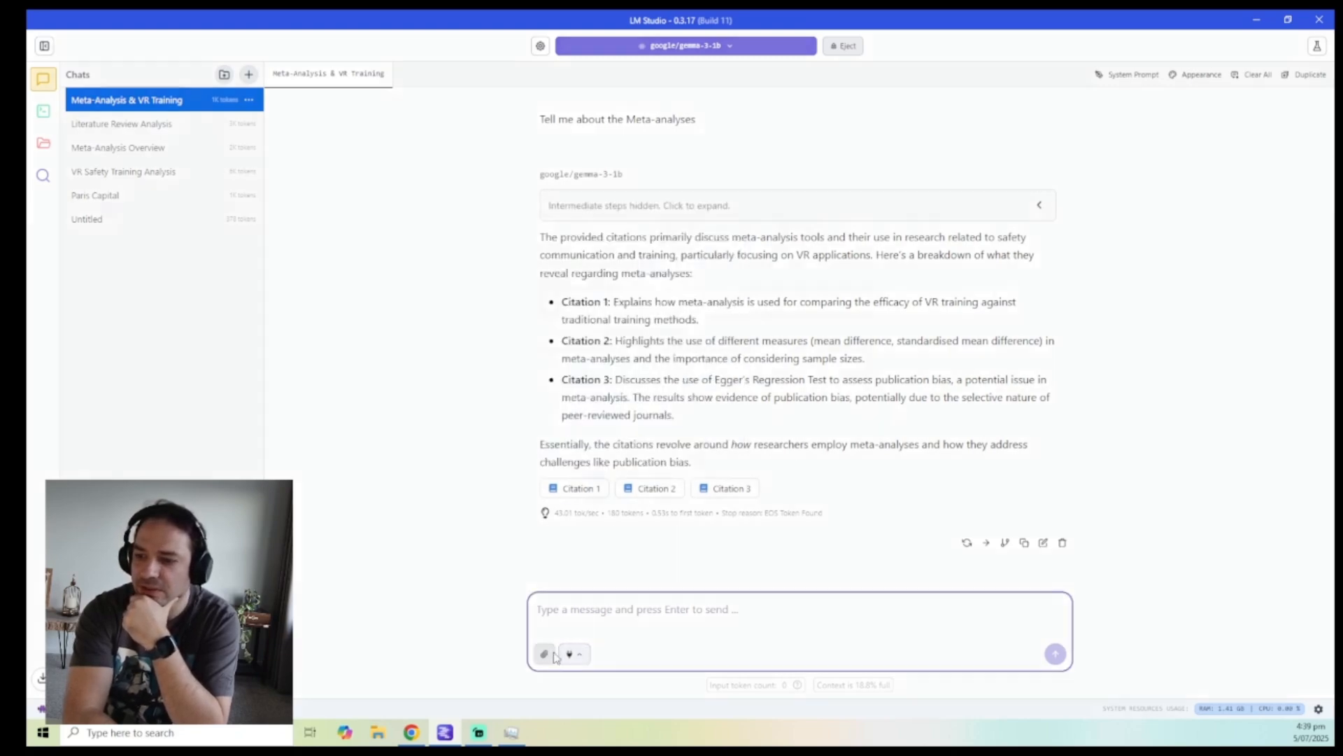
pyautogui.click(645, 493)
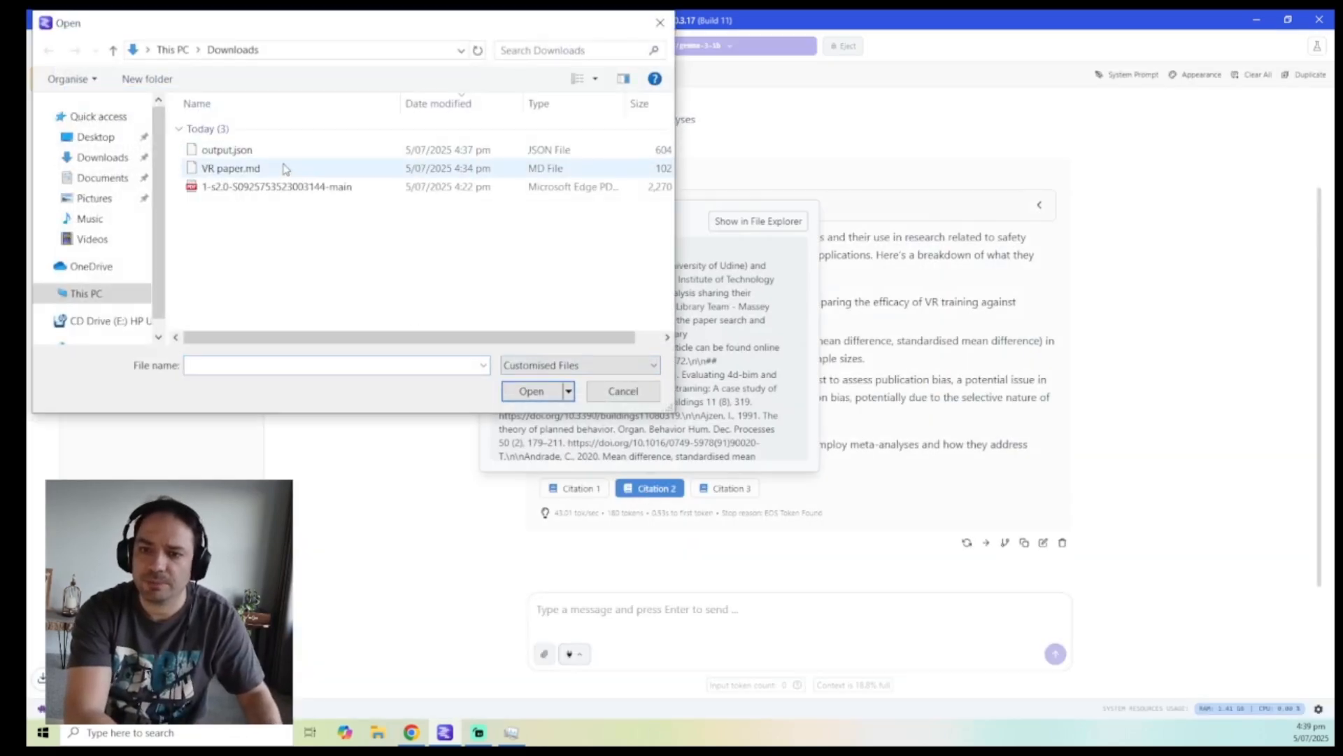
pyautogui.doubleClick(288, 156)
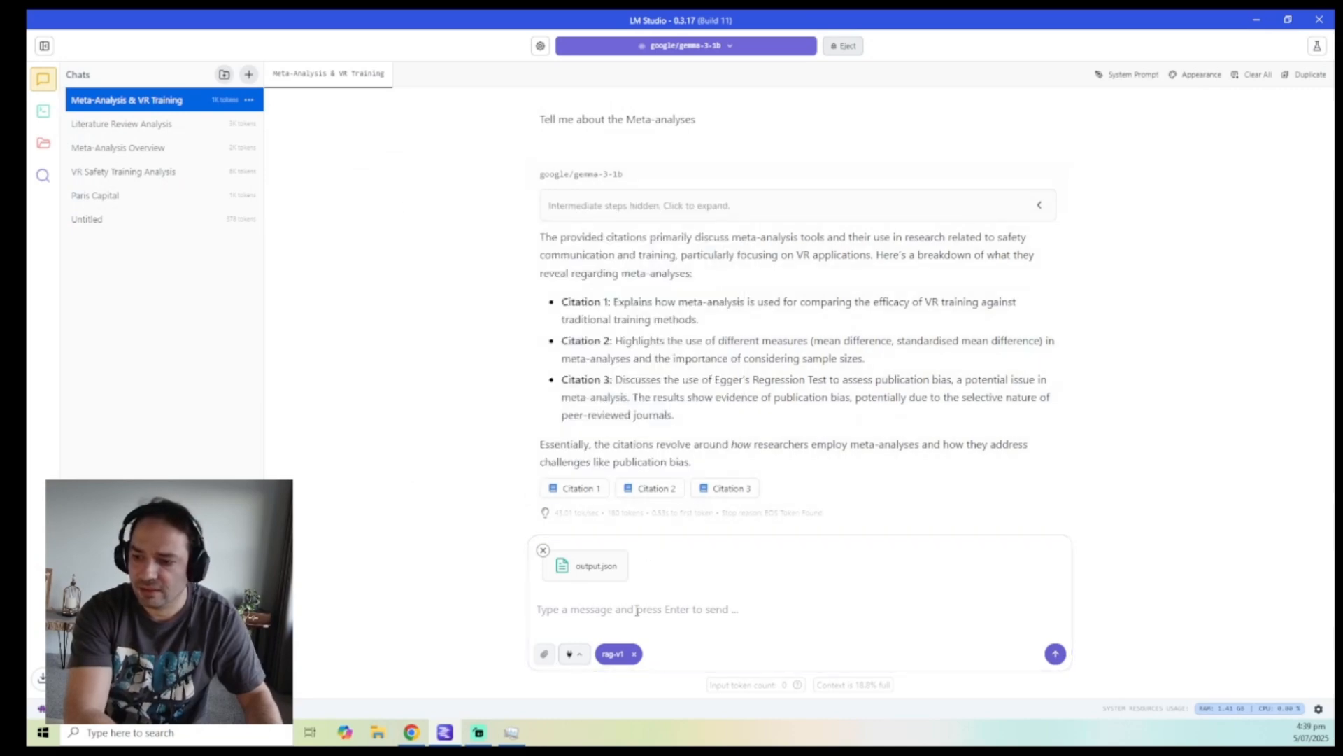
pyautogui.click(633, 653)
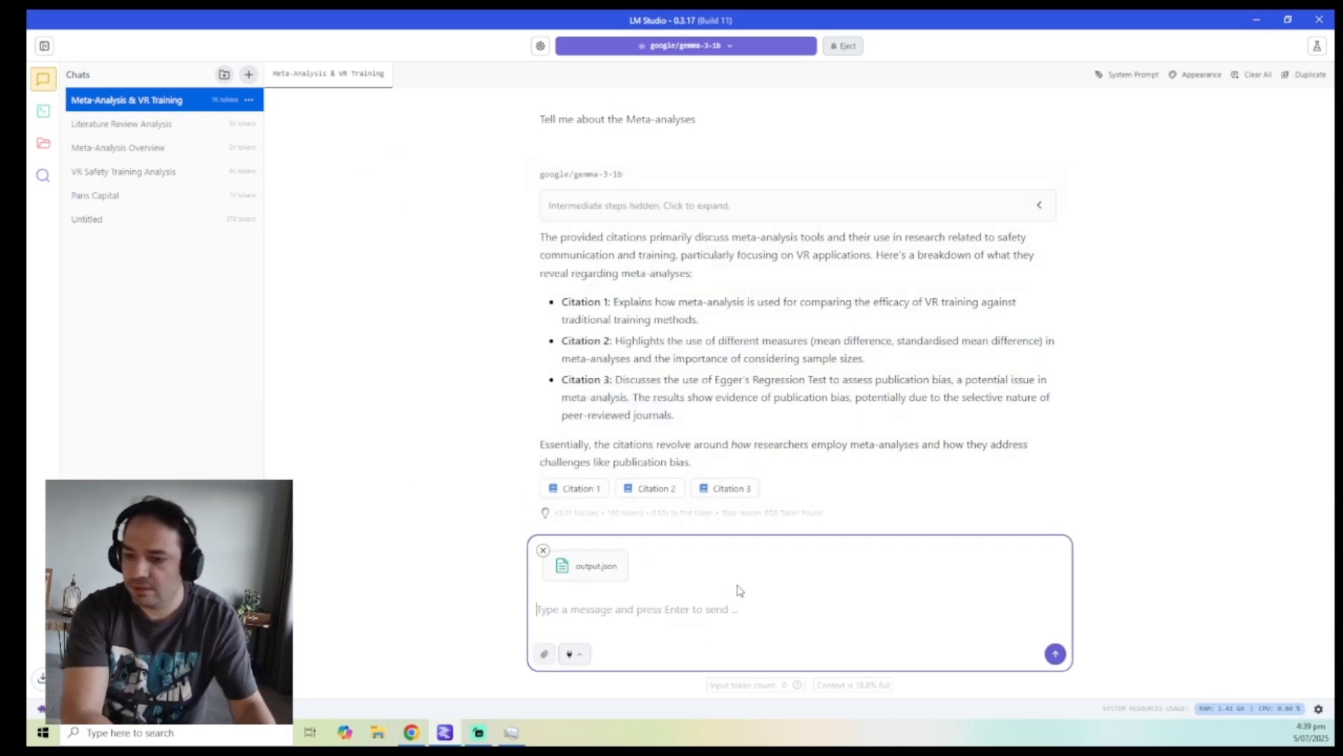
# - Ask "tell me about the Meta-analyses" about output.json with the rag-v1 plugin turned off
pyautogui.write('tell me')
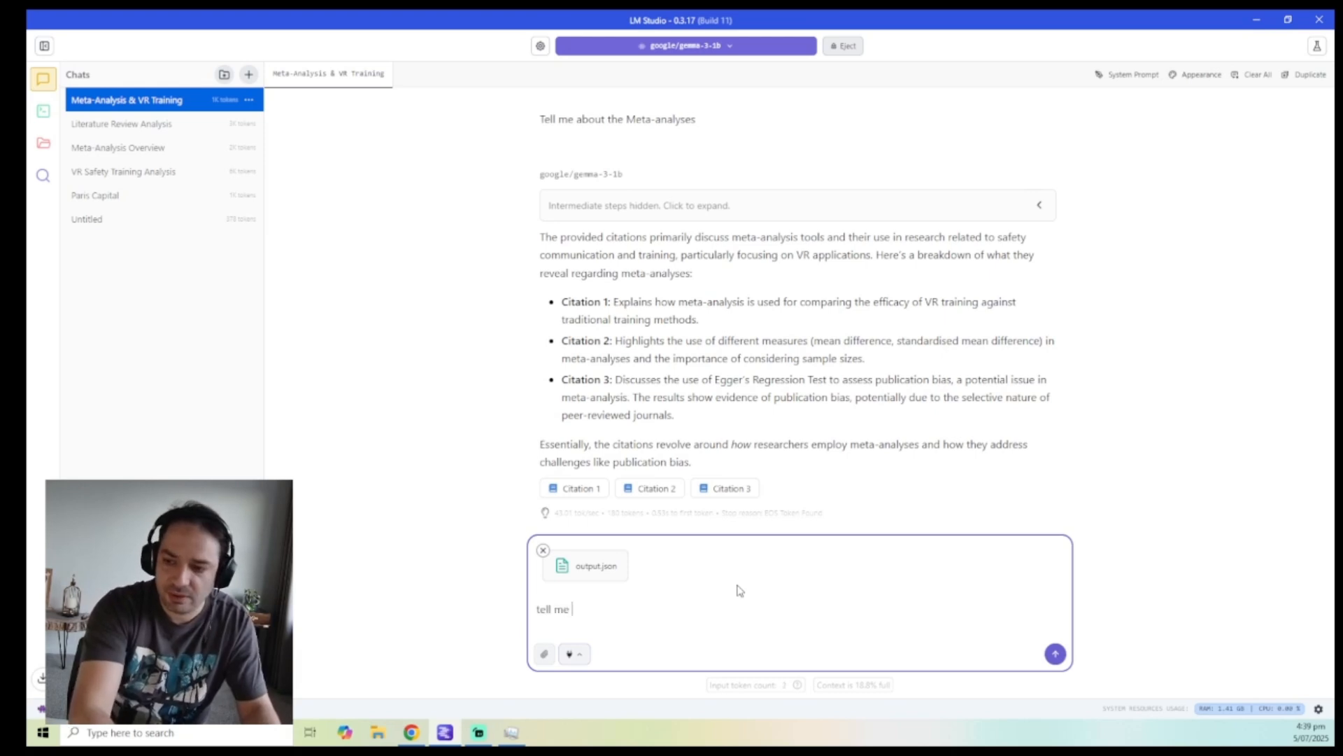
pyautogui.write(' about the ')
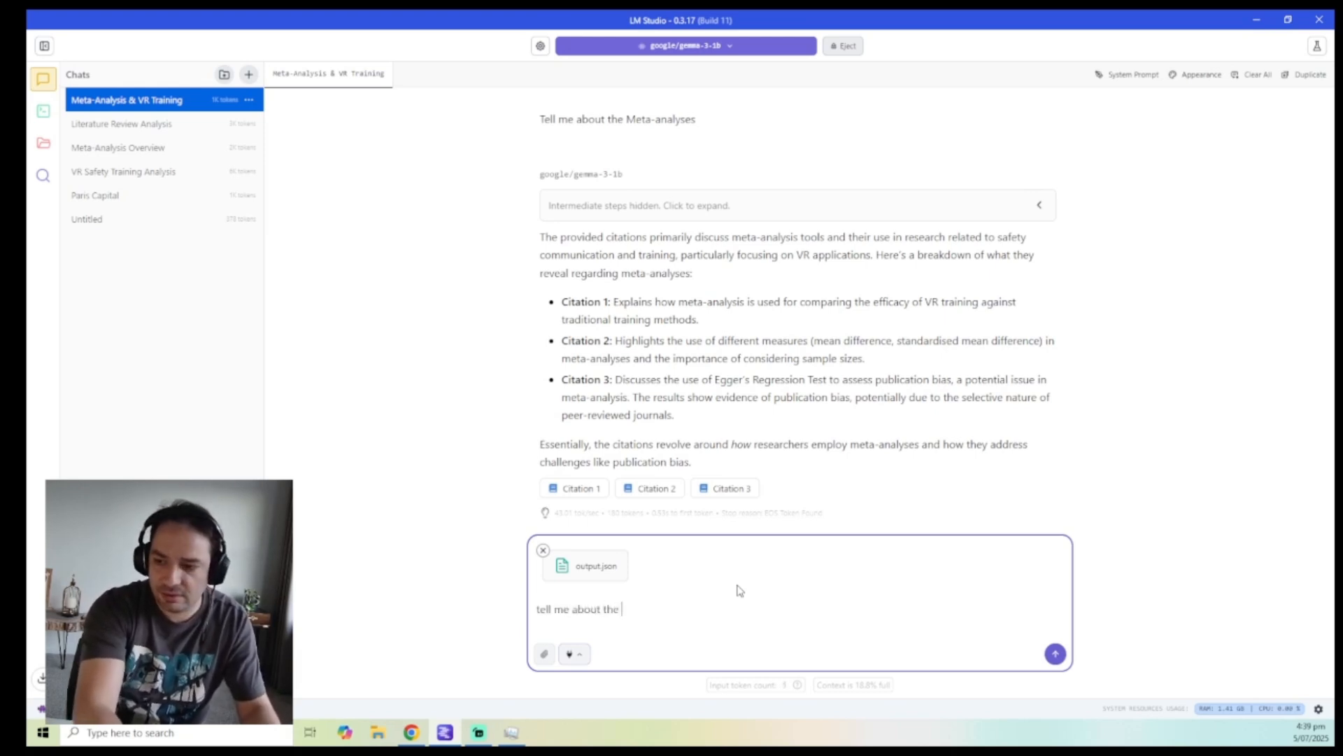
pyautogui.write('Meta-analyses')
pyautogui.press('Return')
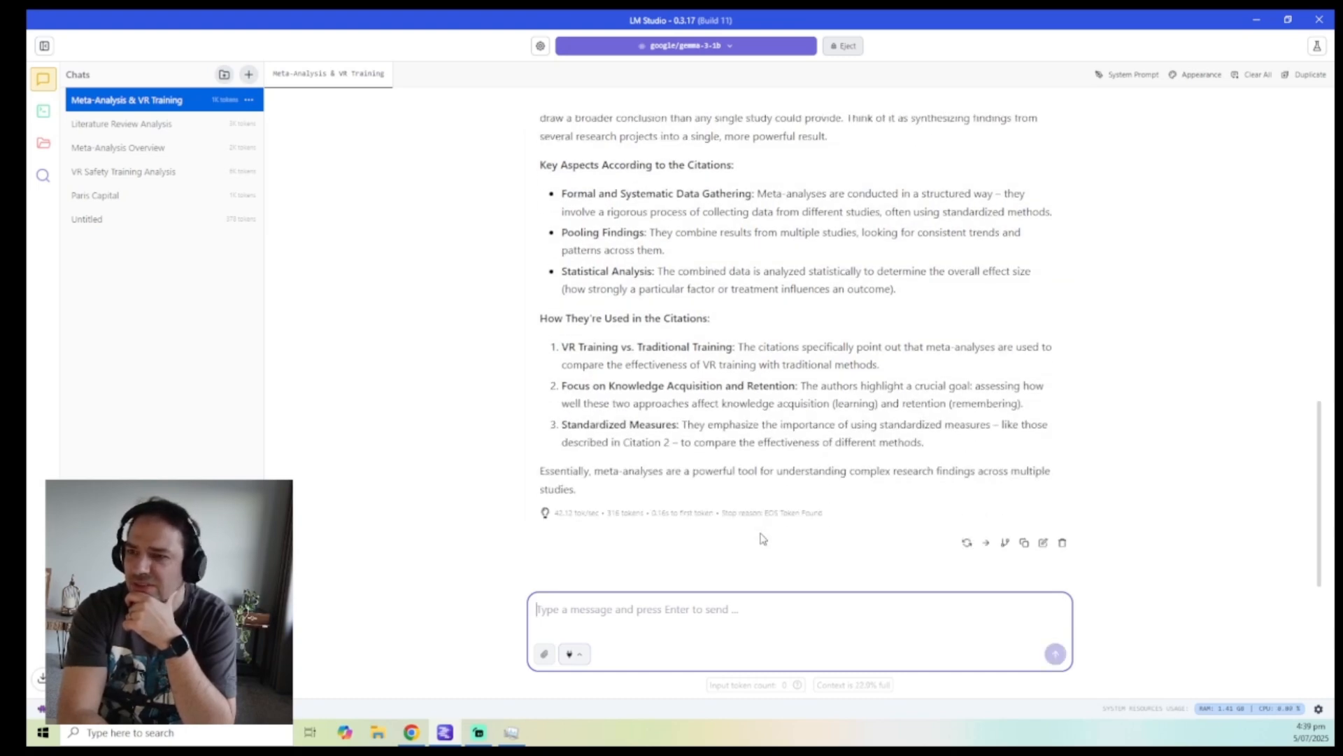
# - Compare the answer given with rag-v1 and its citations against the answer given without the plugin
pyautogui.scroll(8, 798, 364)
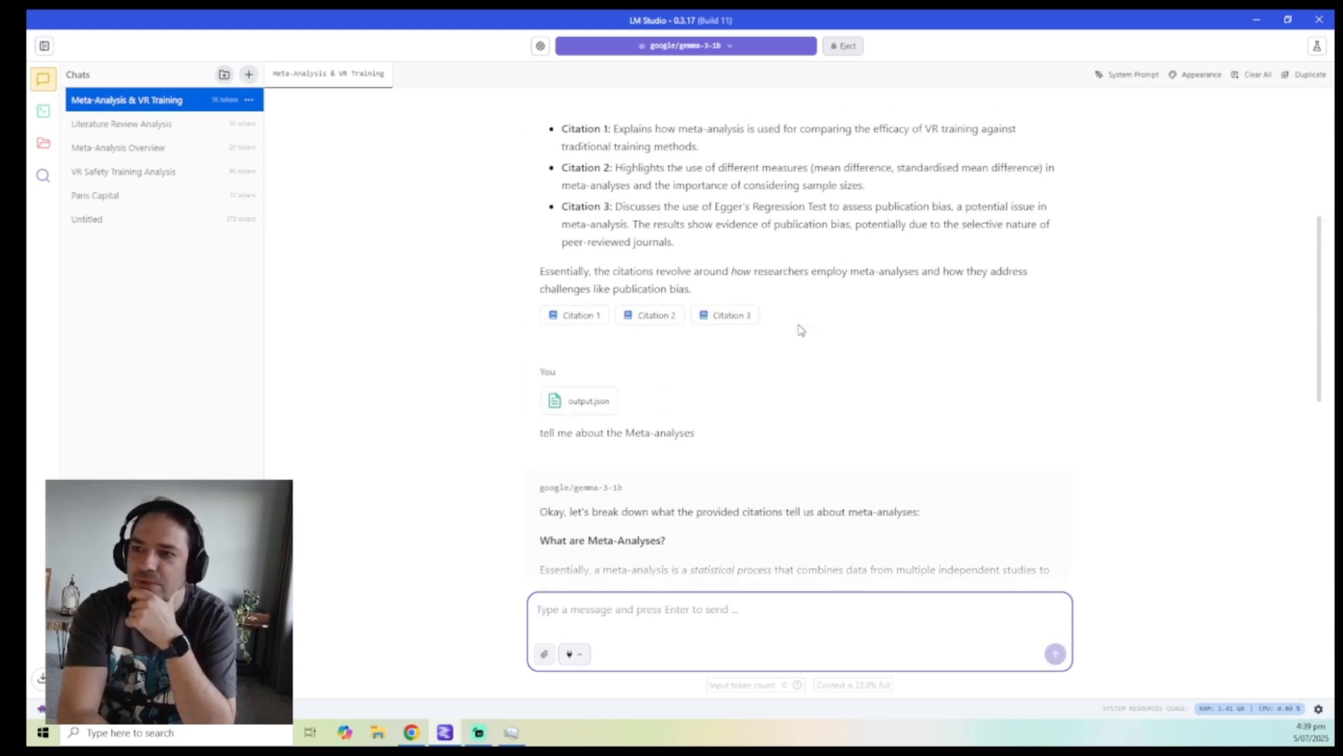
pyautogui.scroll(4, 801, 331)
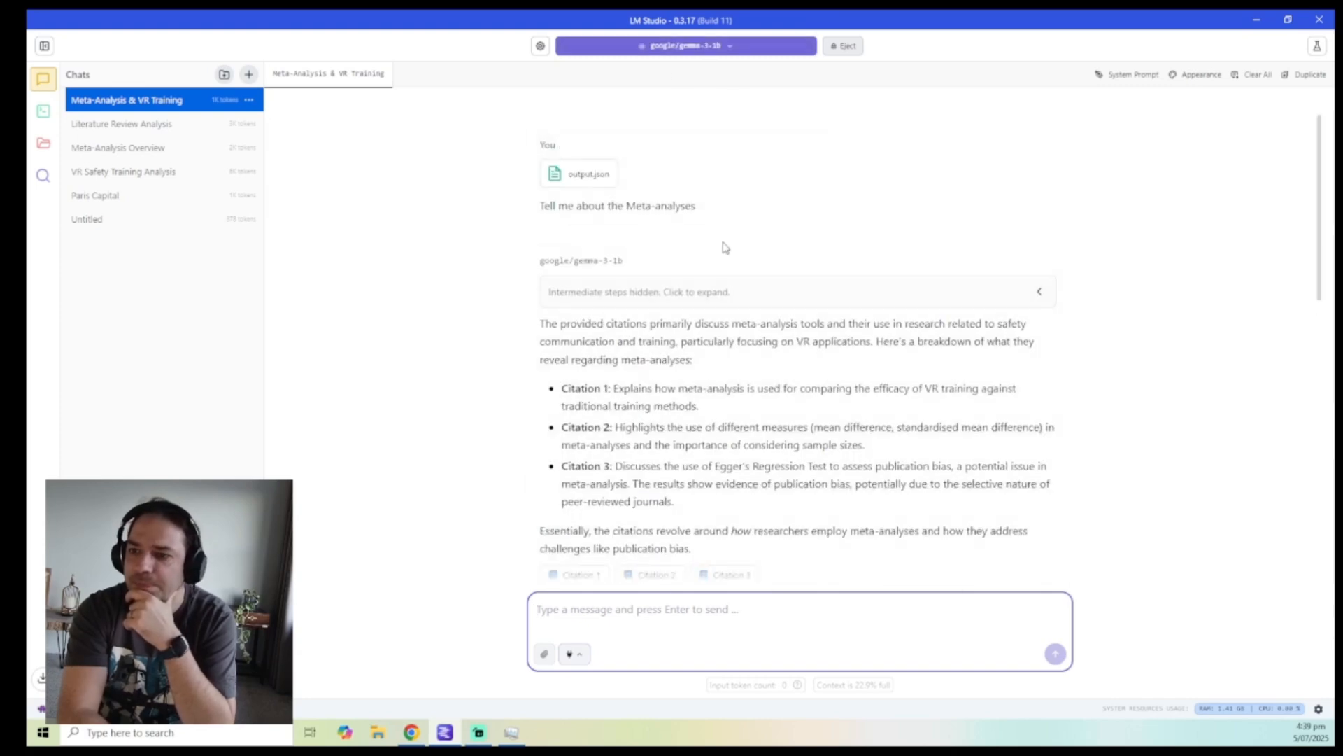
pyautogui.scroll(-5, 765, 372)
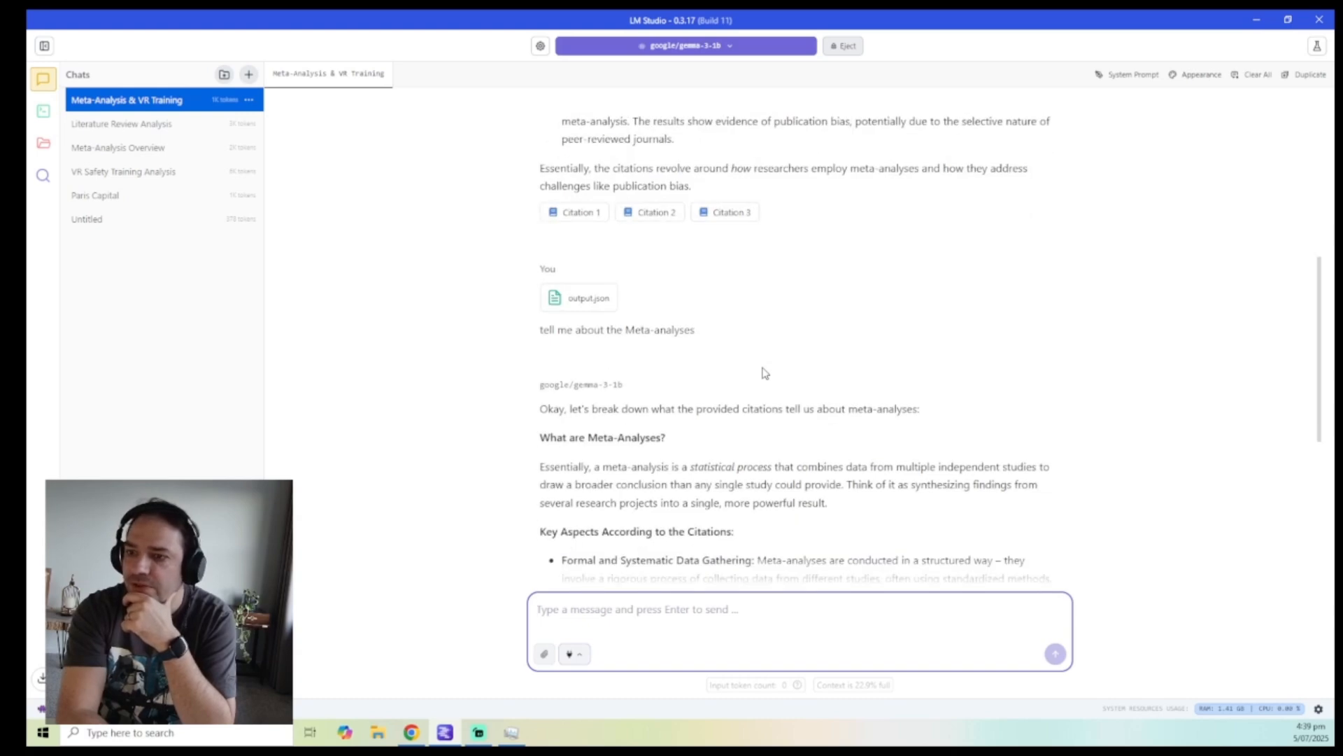
pyautogui.scroll(1, 764, 372)
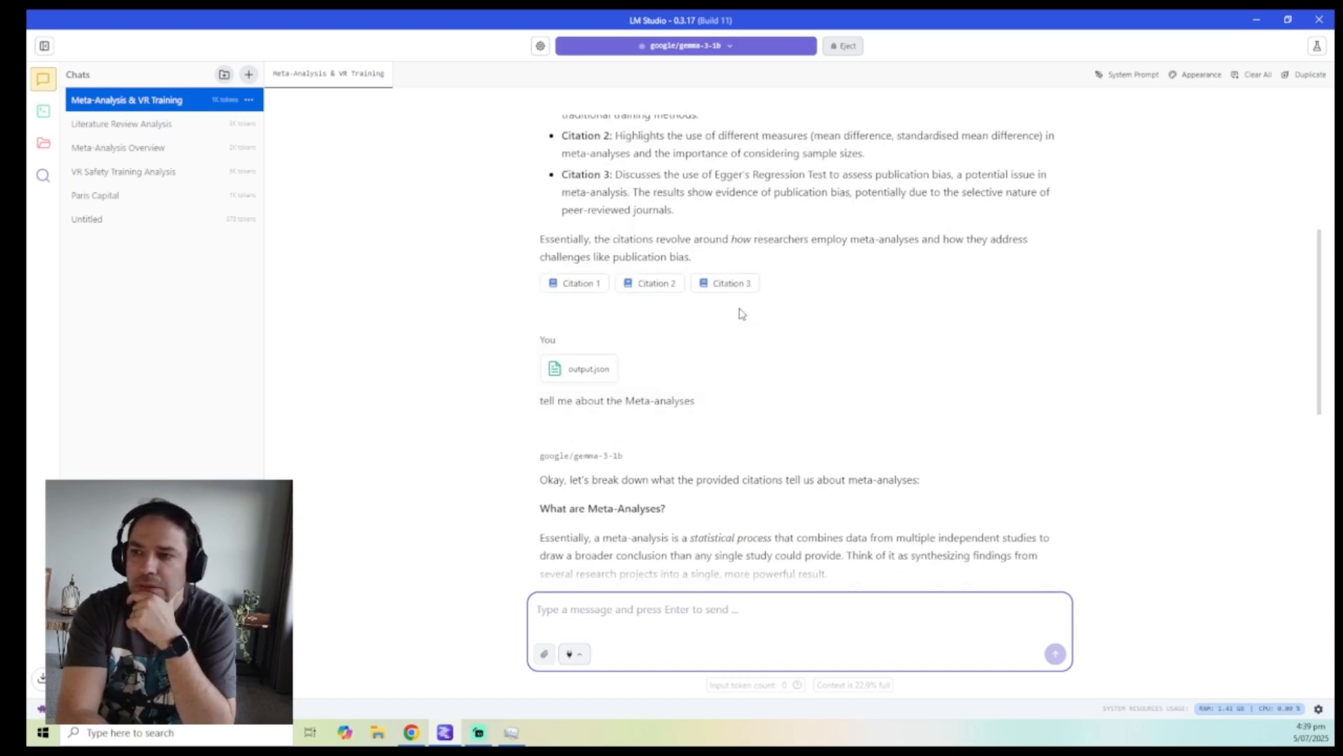
pyautogui.scroll(4, 743, 314)
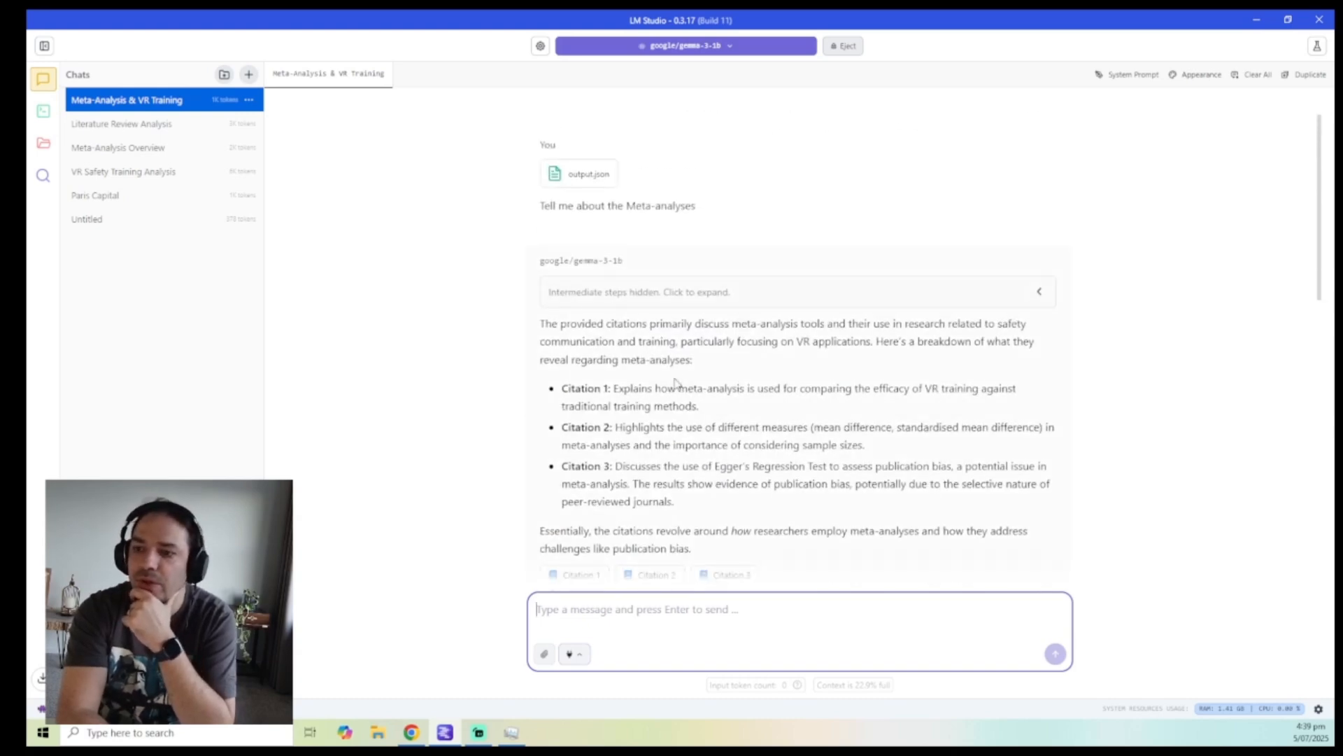
pyautogui.scroll(-9, 676, 382)
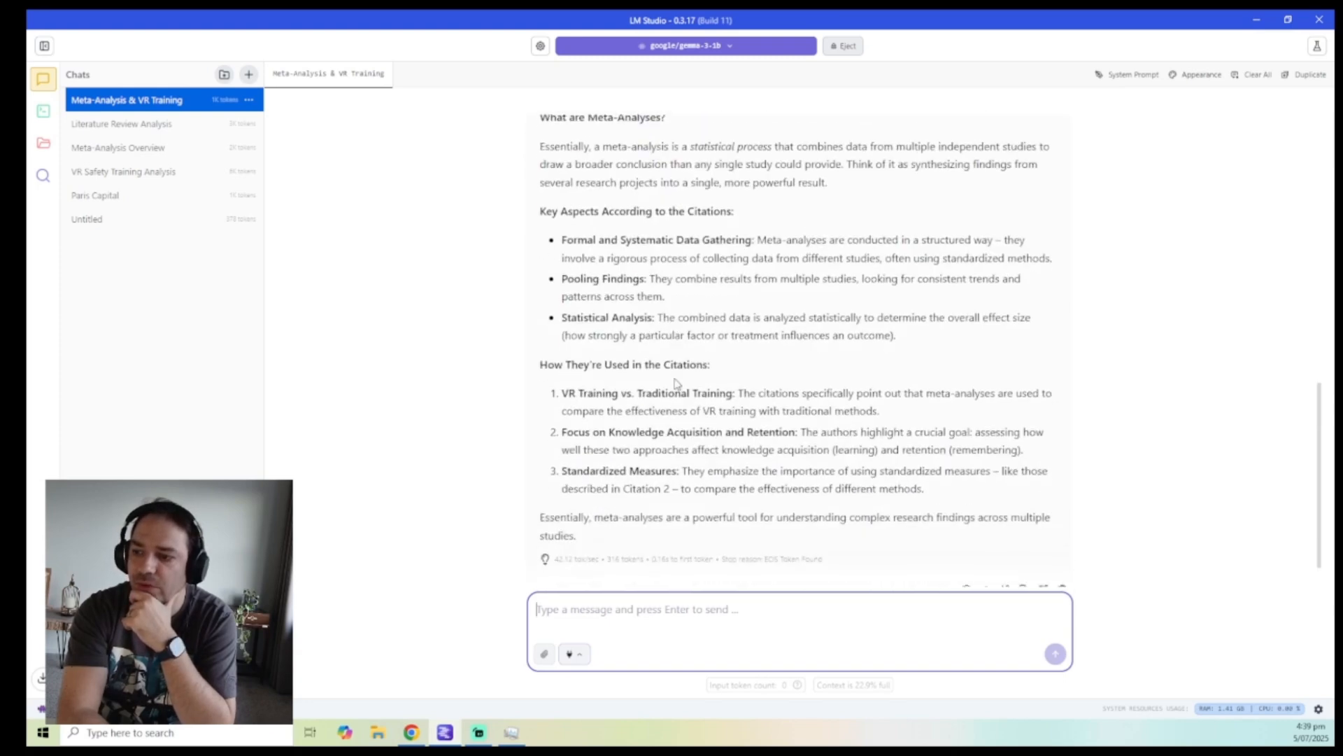
pyautogui.scroll(-1, 676, 382)
pyautogui.scroll(10, 676, 378)
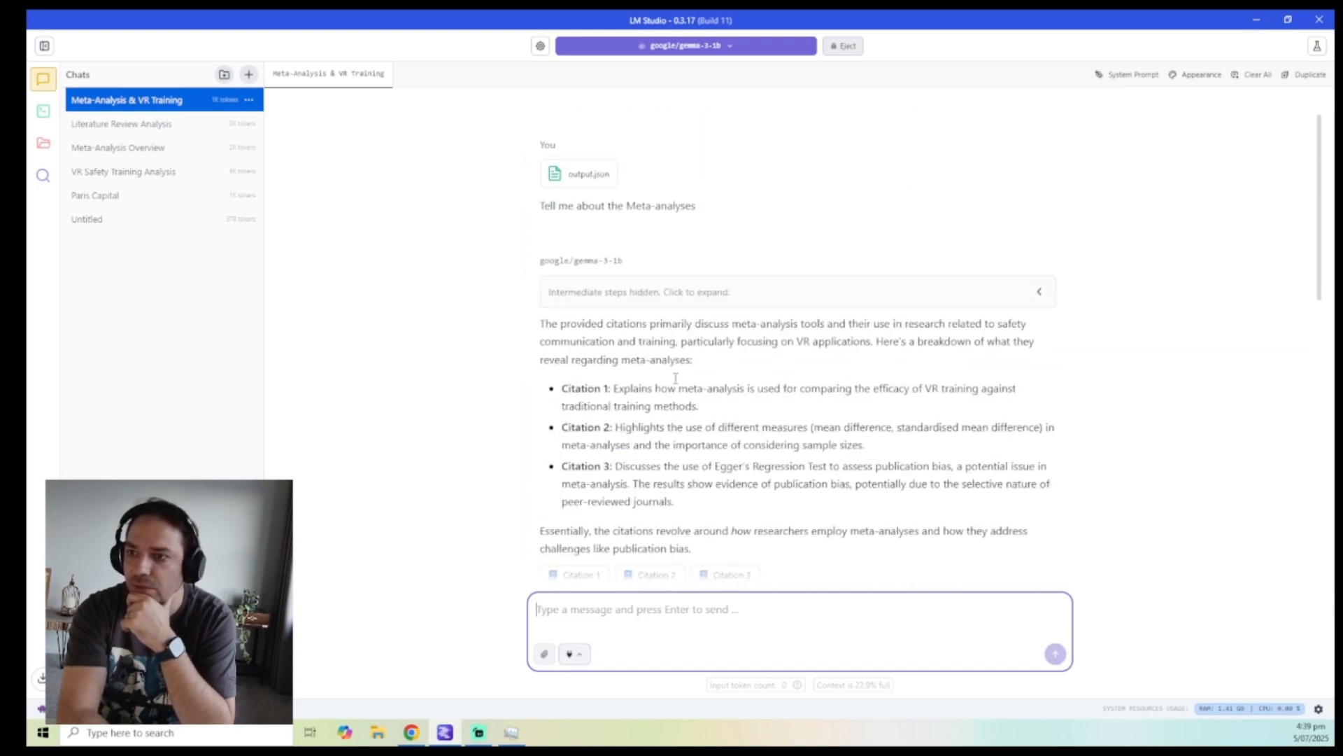
# - Look over the model list with Gemma 3 1B and Gemma 3 12B, close it, and revisit both answers about the Meta-analyses
pyautogui.click(687, 45)
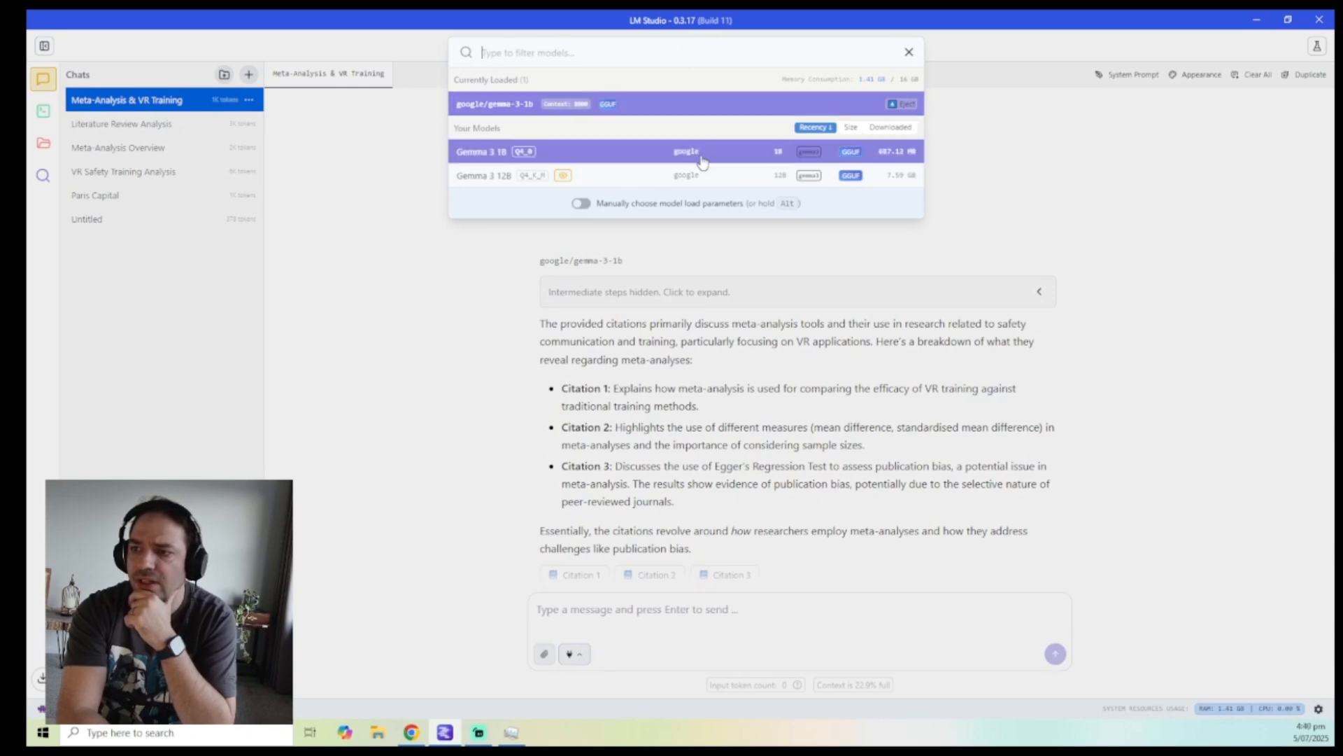
pyautogui.click(1064, 204)
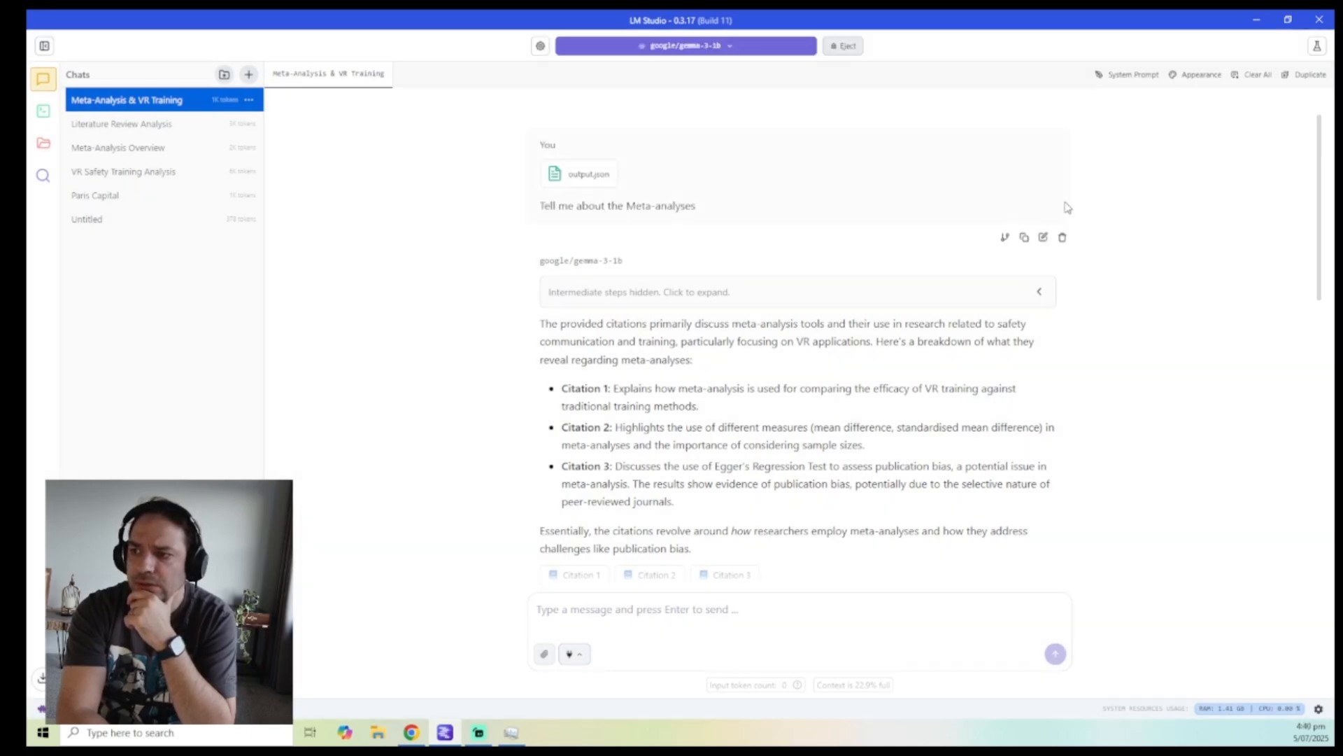
pyautogui.click(717, 46)
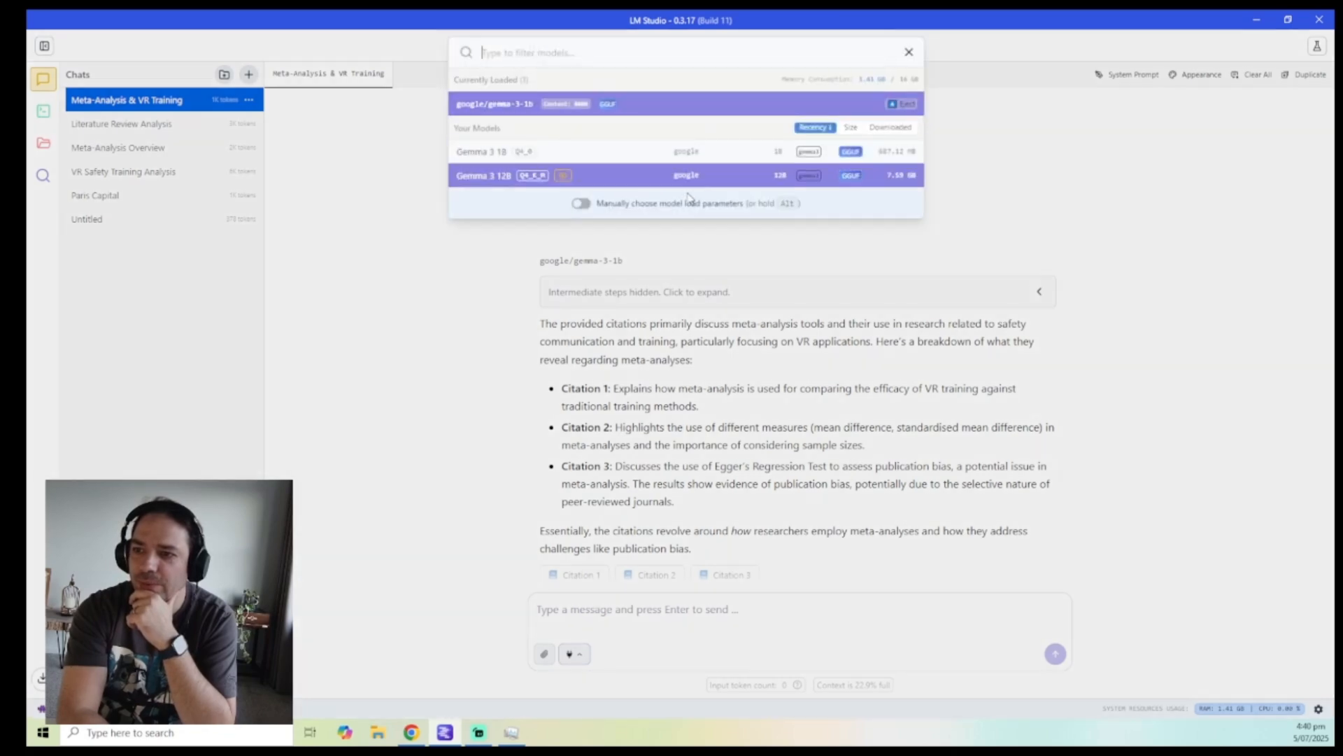
pyautogui.click(1103, 205)
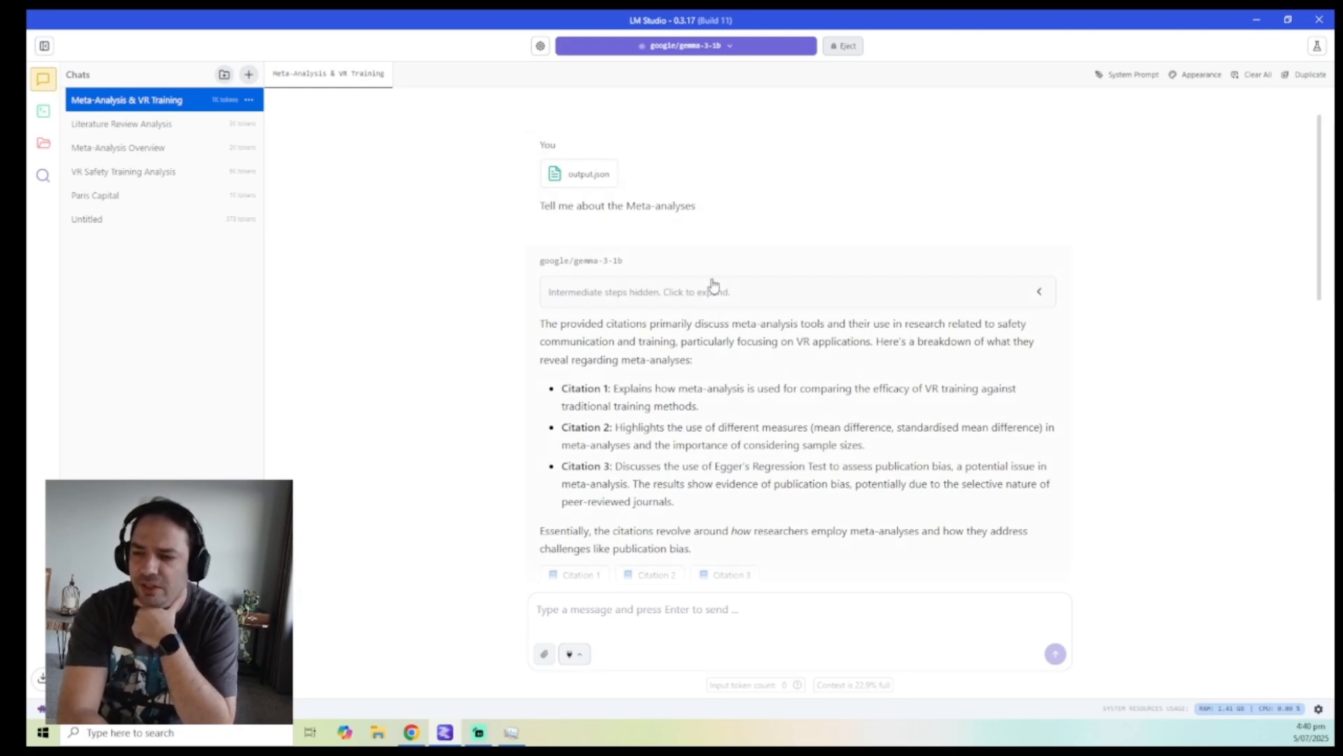
pyautogui.scroll(-3, 744, 291)
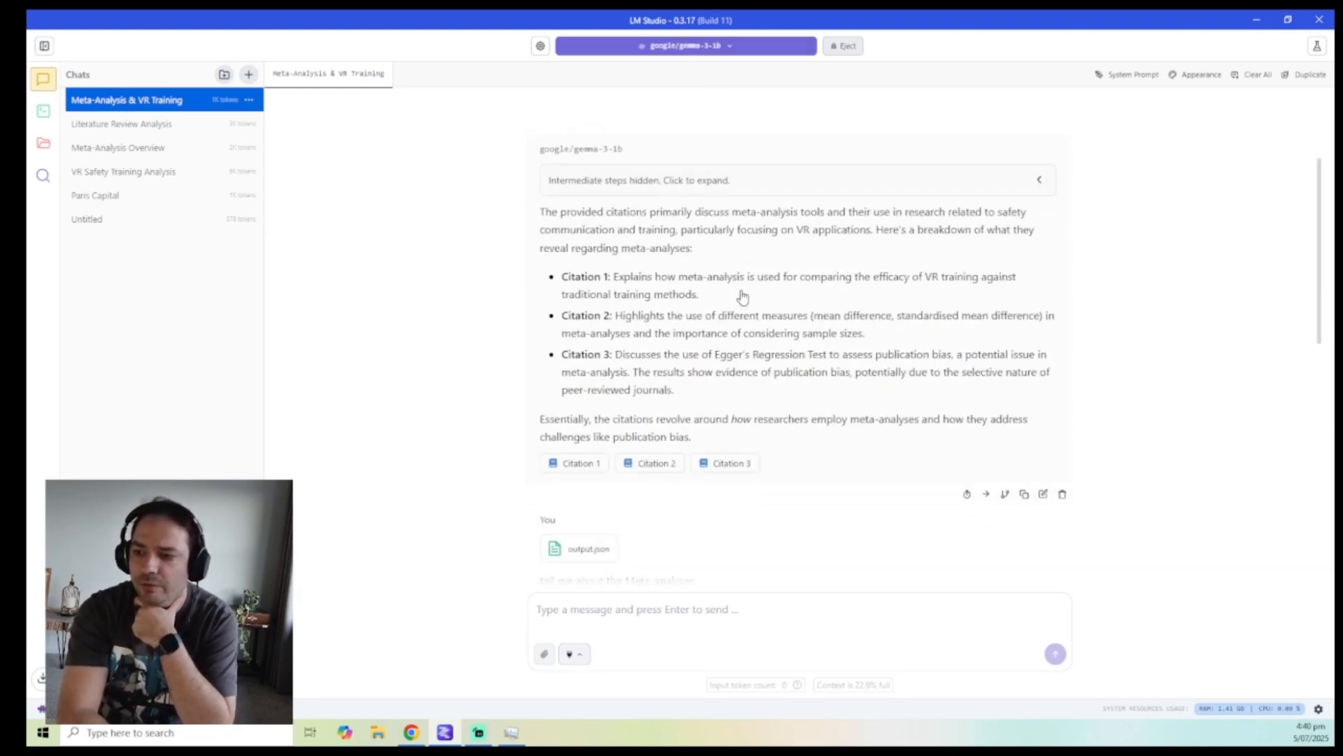
pyautogui.scroll(-3, 743, 290)
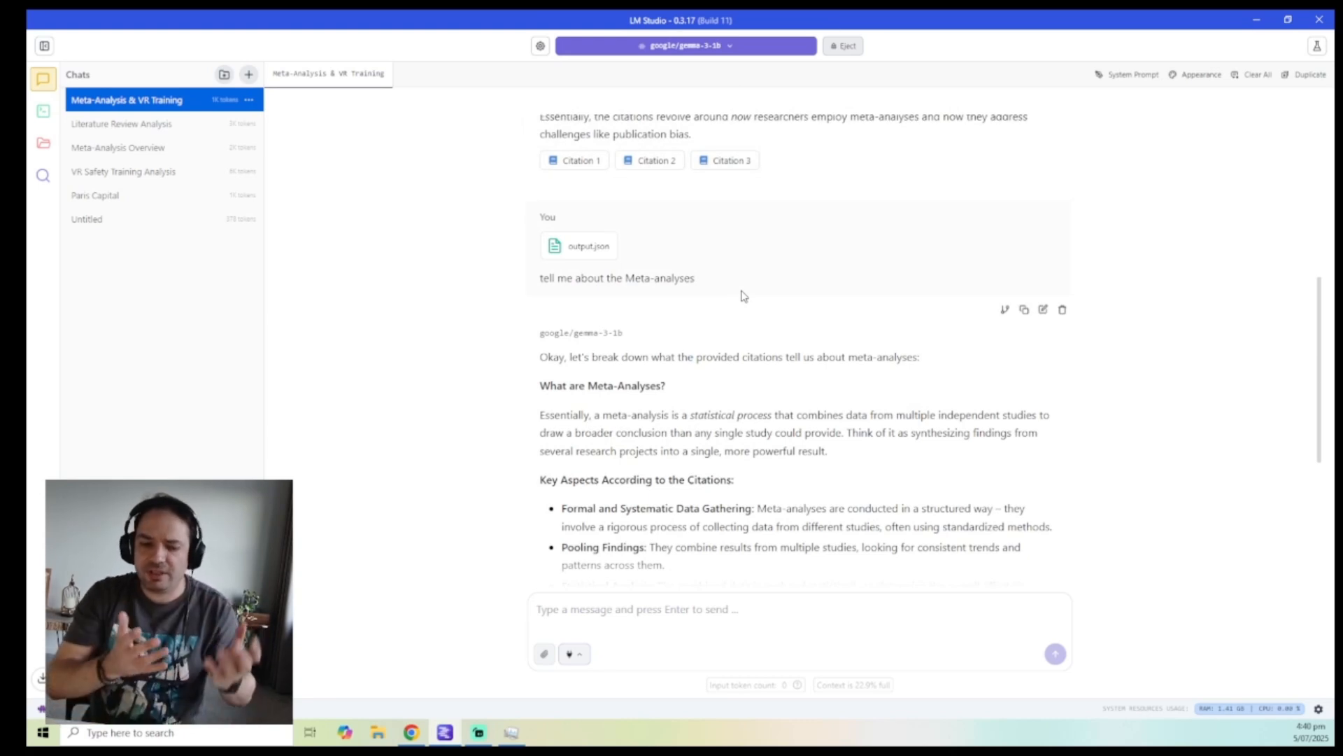